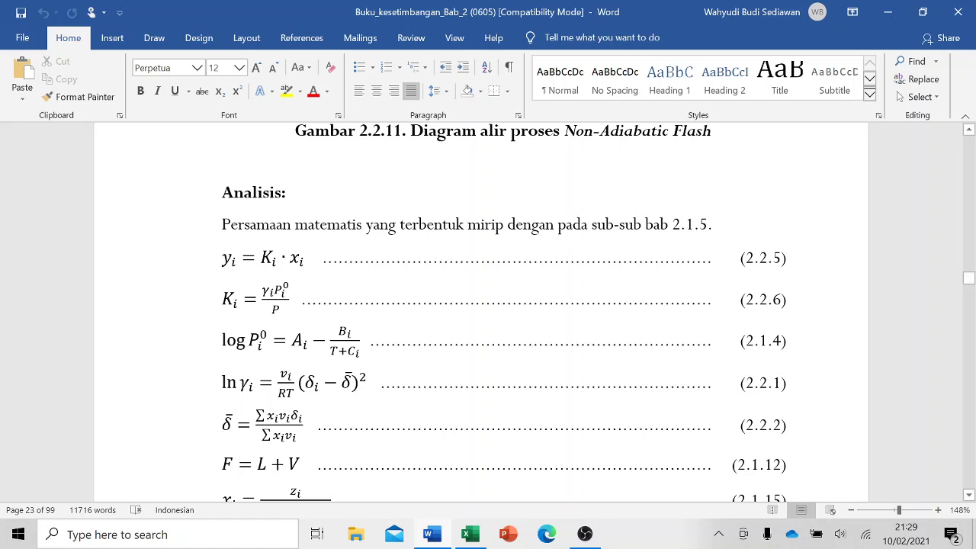
Review the problem statement and the Analisis equations for the non-adiabatic flash, from (2.2.5) through (2.1.22)
scroll(504, 313, down, 1)
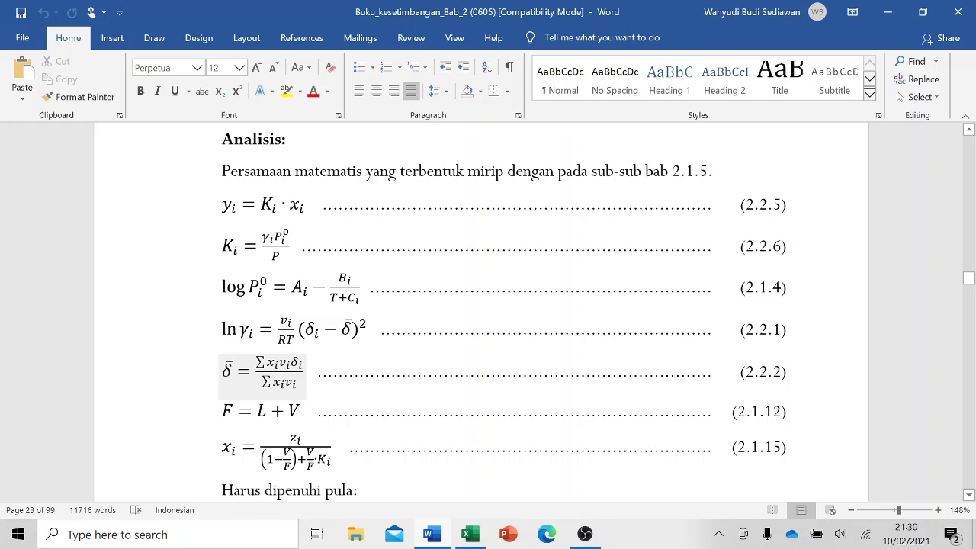
scroll(480, 312, down, 3)
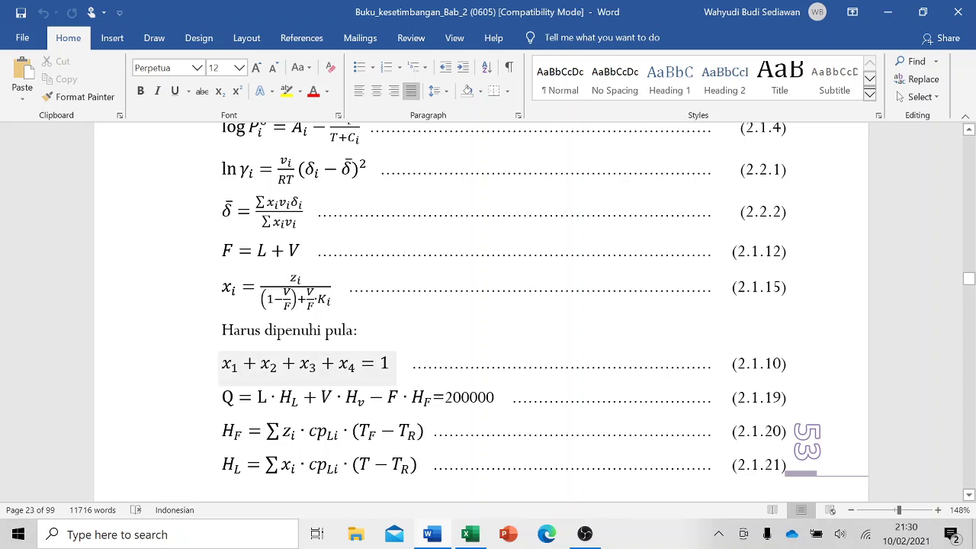
scroll(320, 362, down, 3)
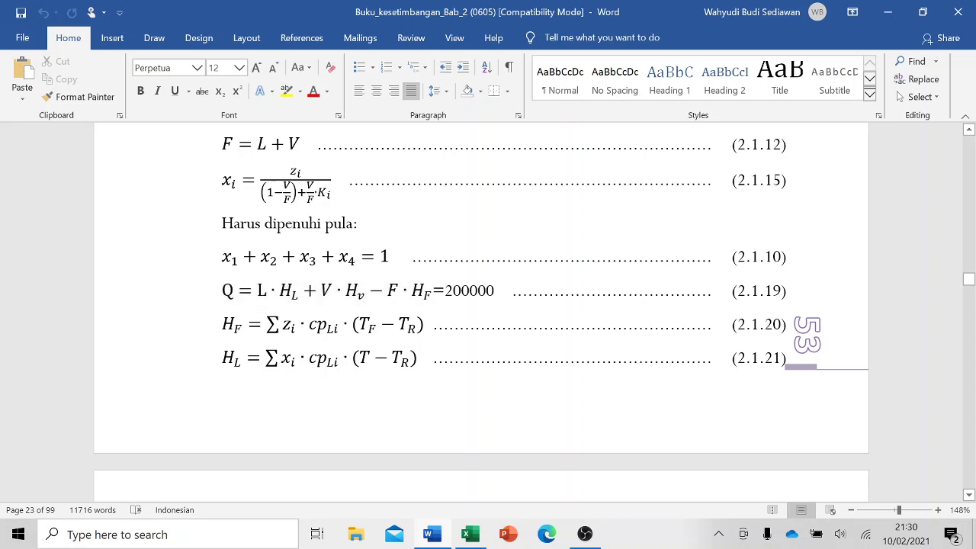
scroll(506, 301, down, 6)
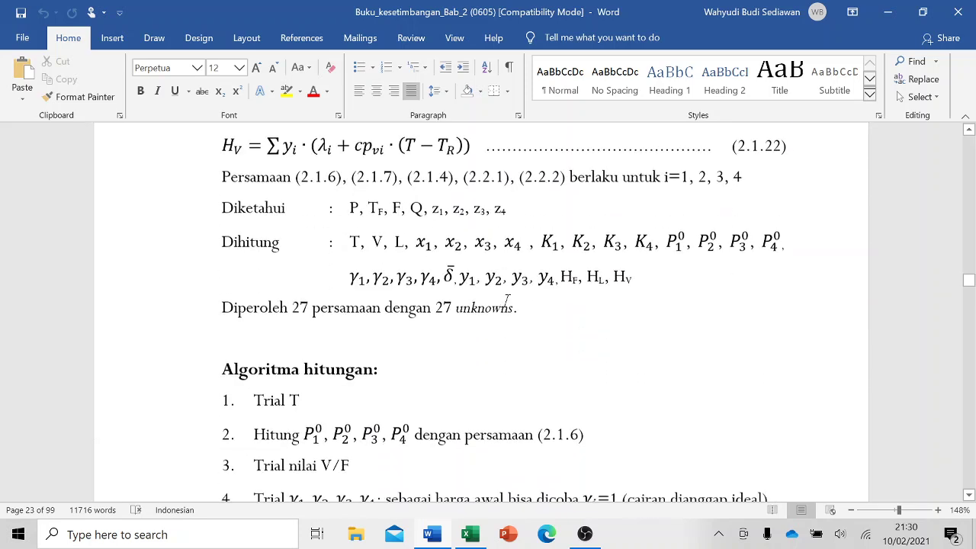
scroll(505, 301, up, 20)
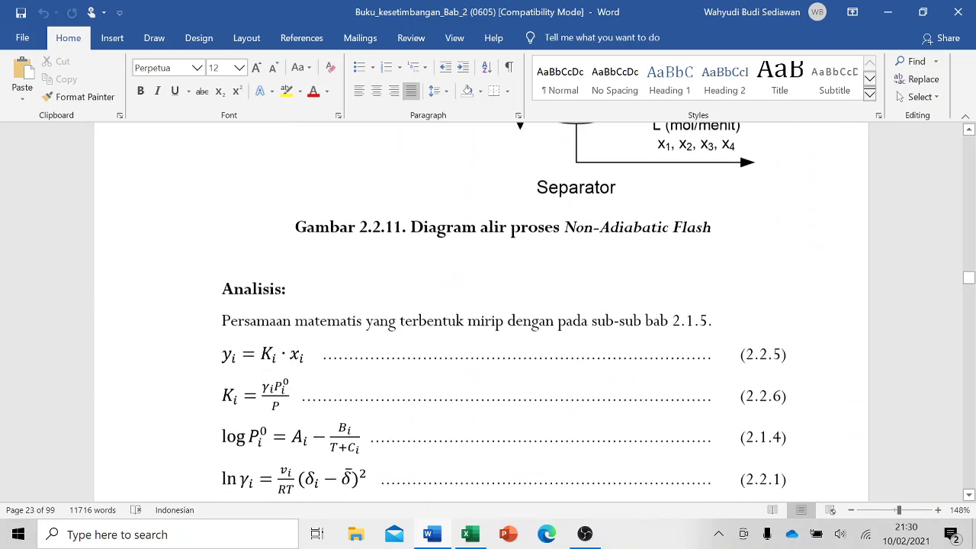
scroll(505, 301, up, 1)
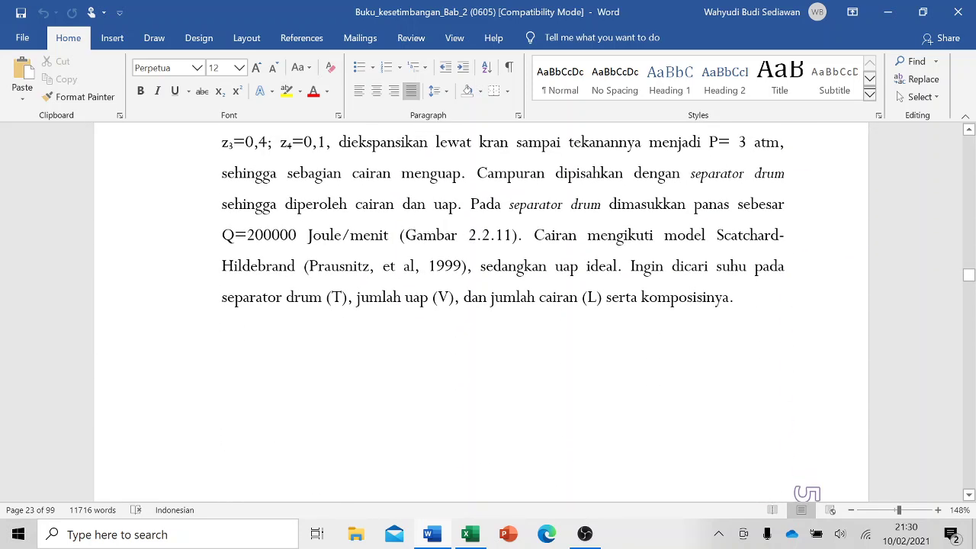
scroll(505, 301, down, 15)
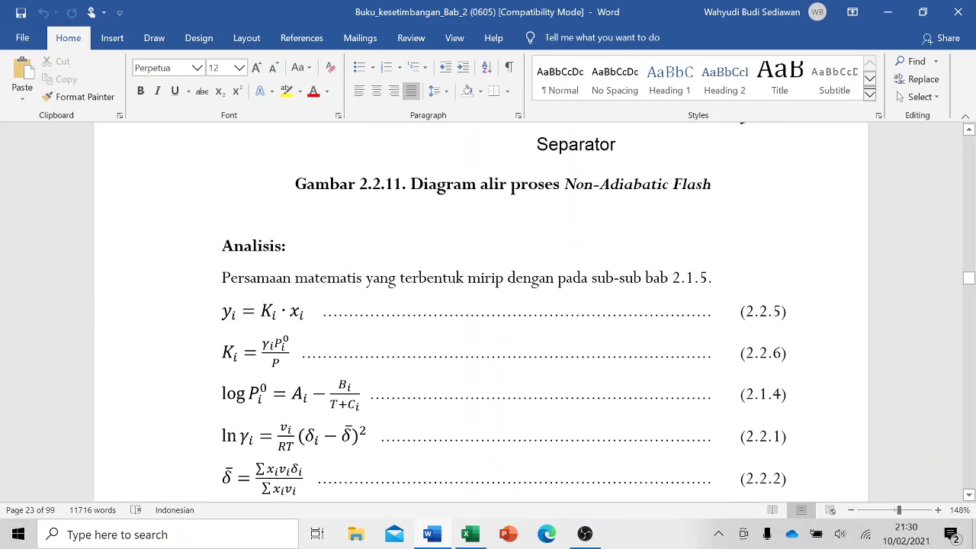
scroll(506, 301, down, 3)
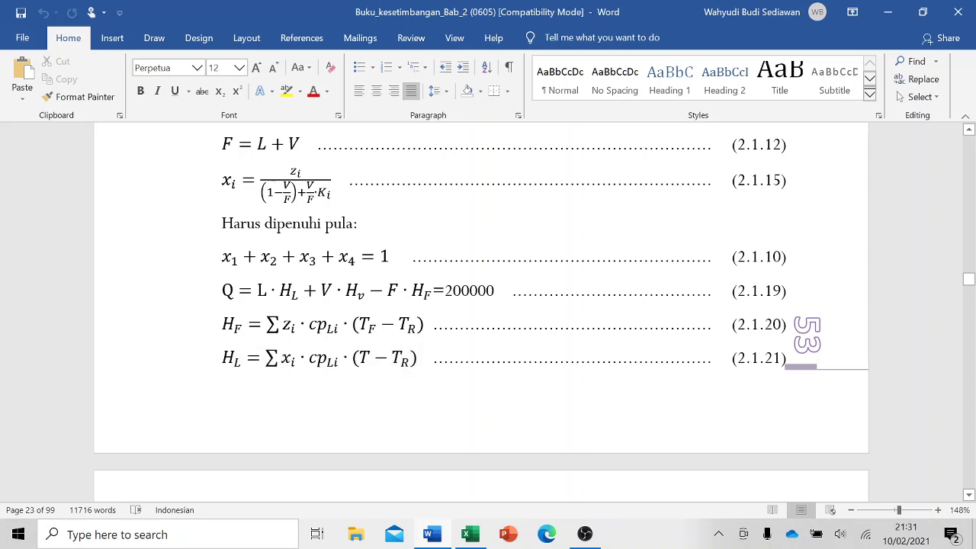
scroll(480, 305, down, 1)
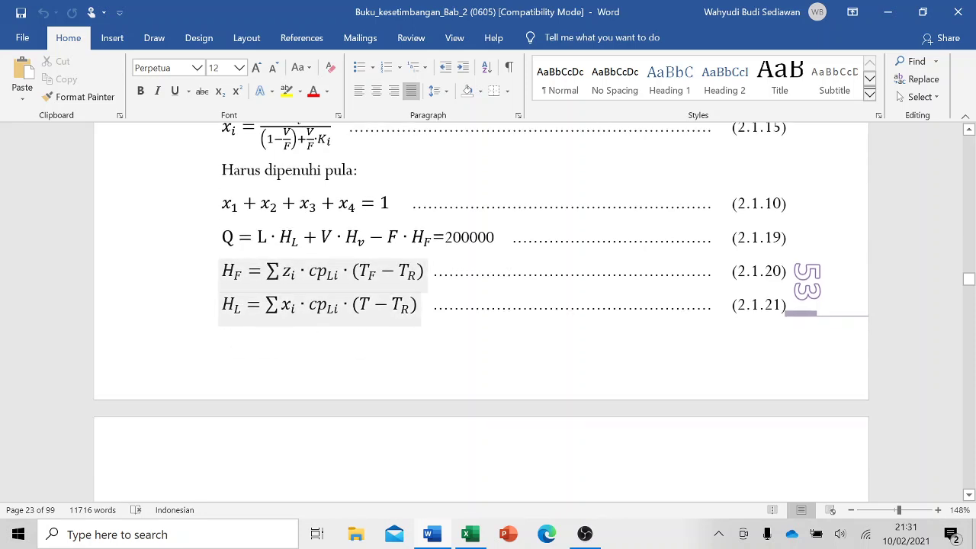
scroll(363, 331, down, 5)
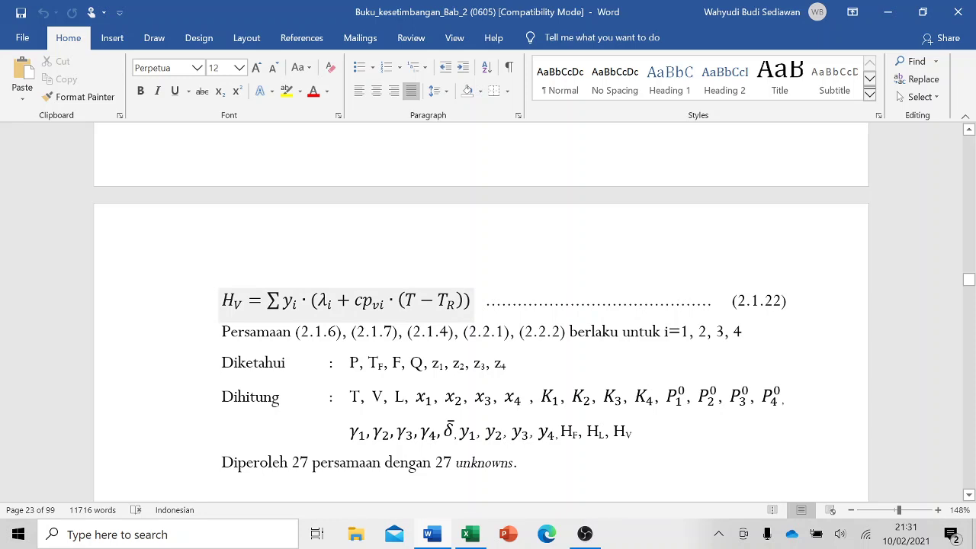
Examine the Diketahui and Dihitung lists of known and unknown variables, including the x, K, γ and y terms
scroll(481, 328, down, 2)
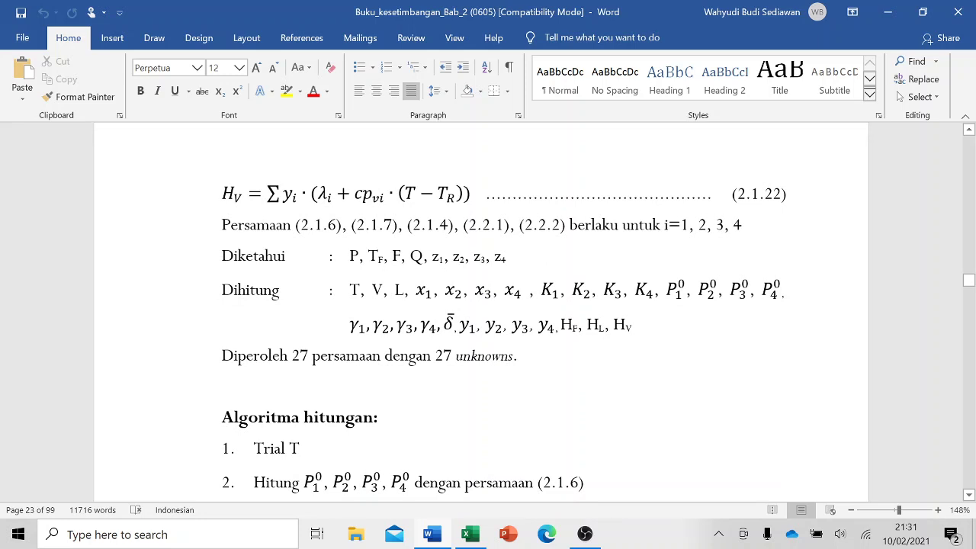
click(424, 291)
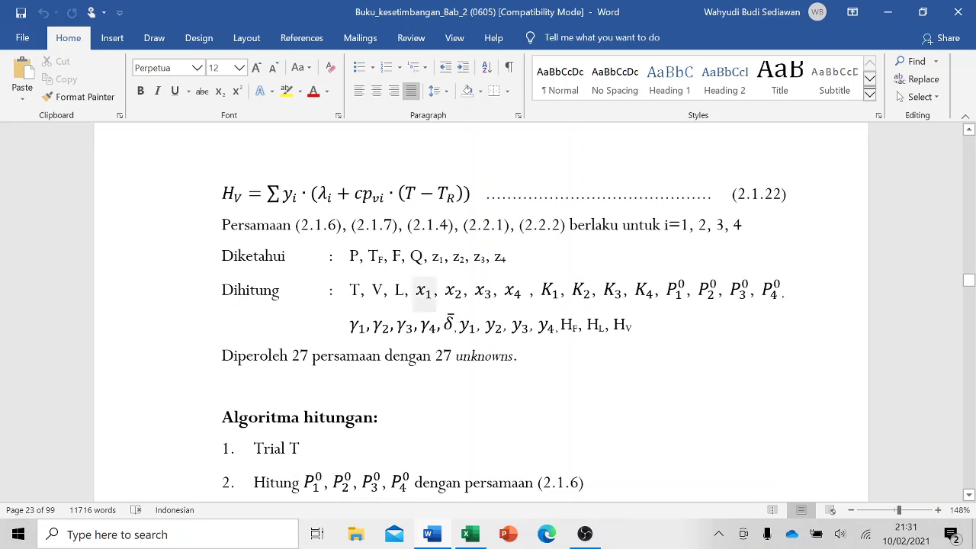
click(612, 290)
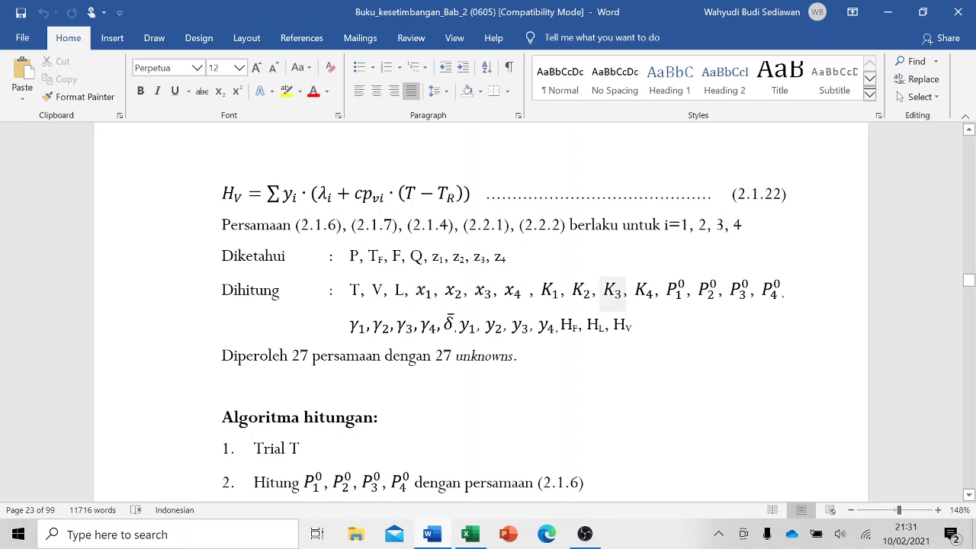
click(582, 291)
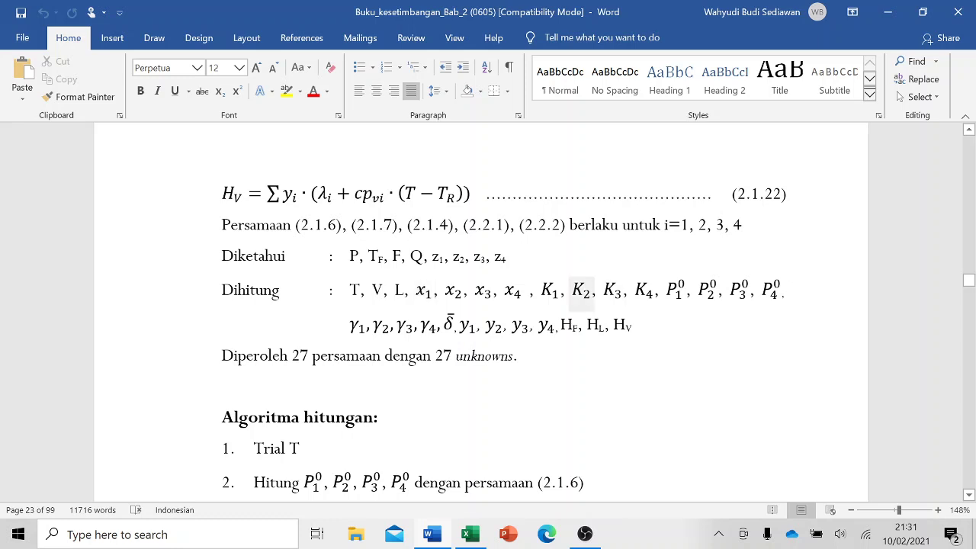
click(400, 326)
click(467, 326)
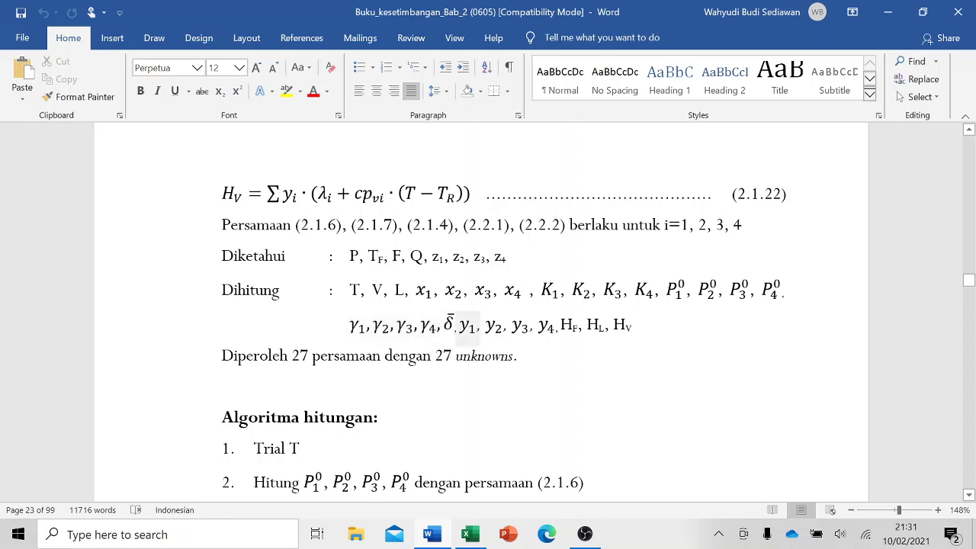
click(546, 327)
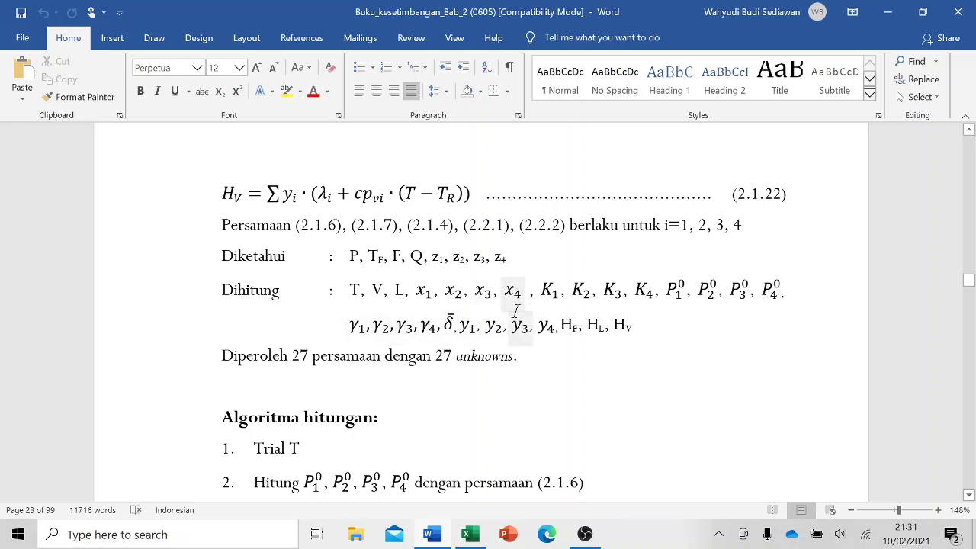
Read the Algoritma hitungan from the trial of T through the comparison of x values in item 10
scroll(480, 321, down, 5)
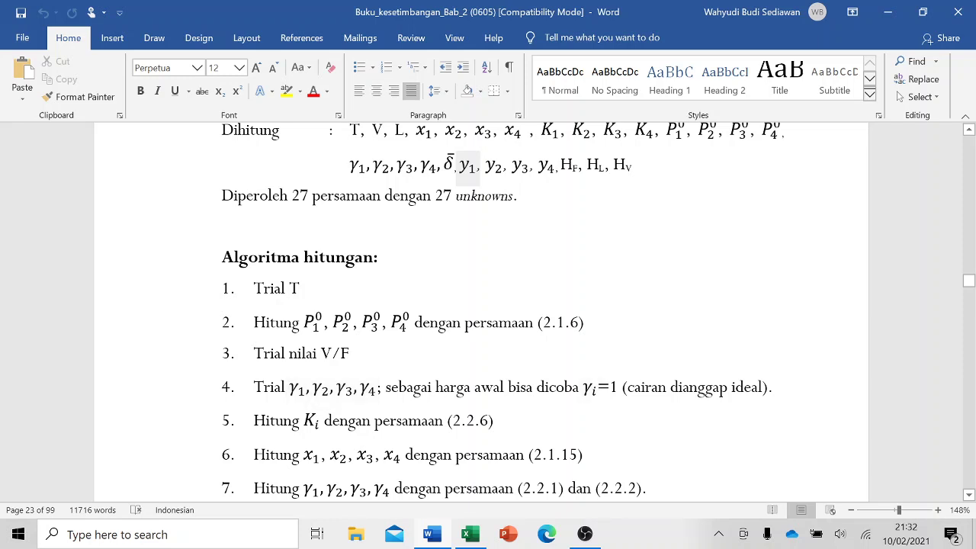
scroll(503, 313, down, 3)
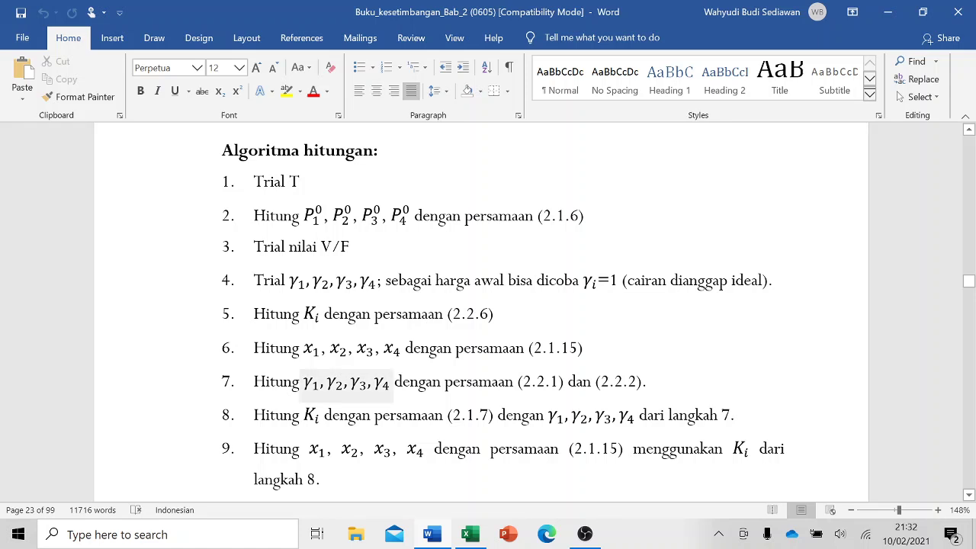
scroll(503, 312, down, 1)
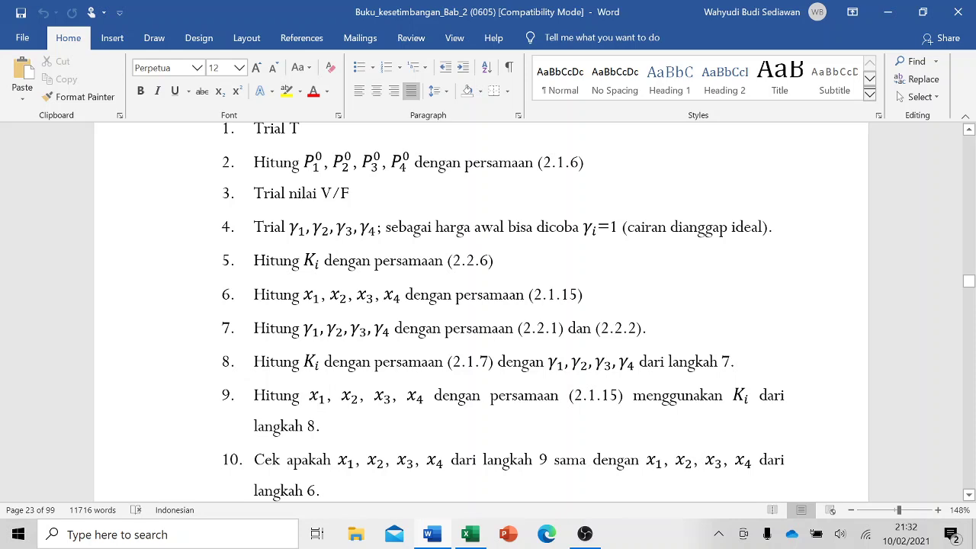
scroll(503, 313, down, 3)
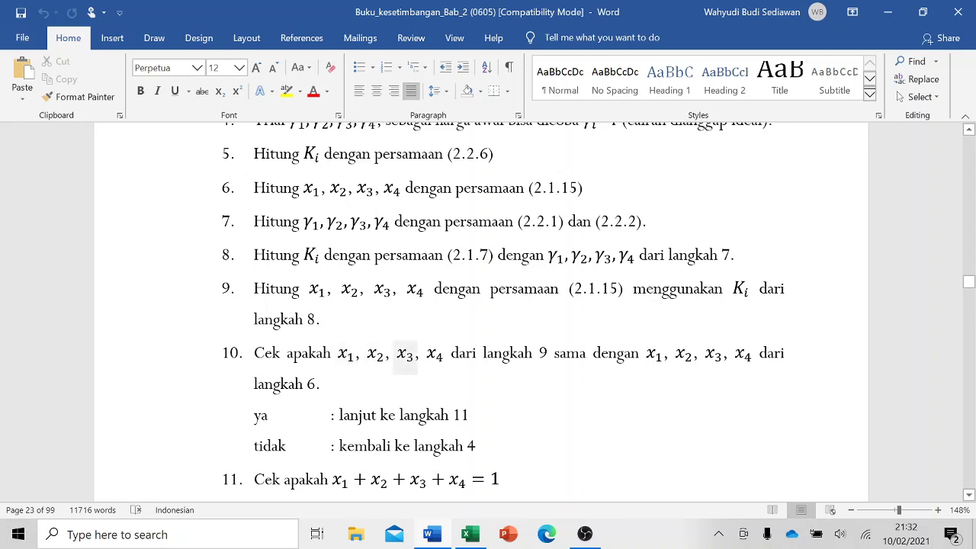
scroll(349, 343, up, 1)
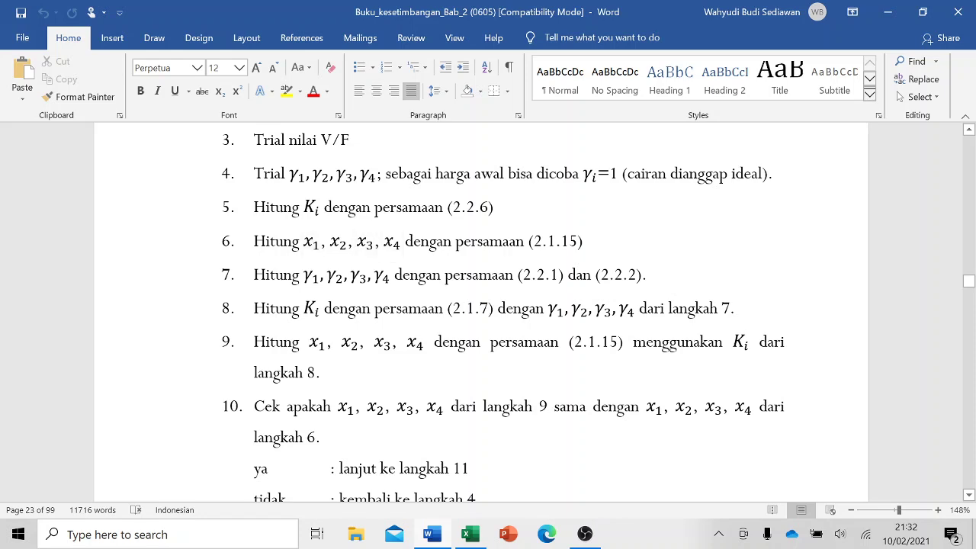
scroll(311, 308, down, 1)
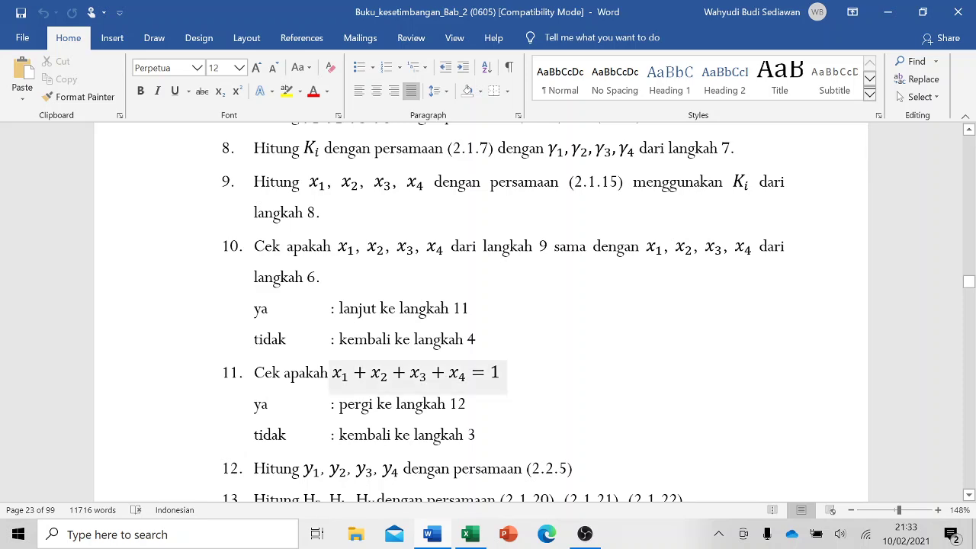
Trace the iteration loops from the checks in items 10 and 11 back to the trial γ and V/F items
scroll(503, 313, up, 6)
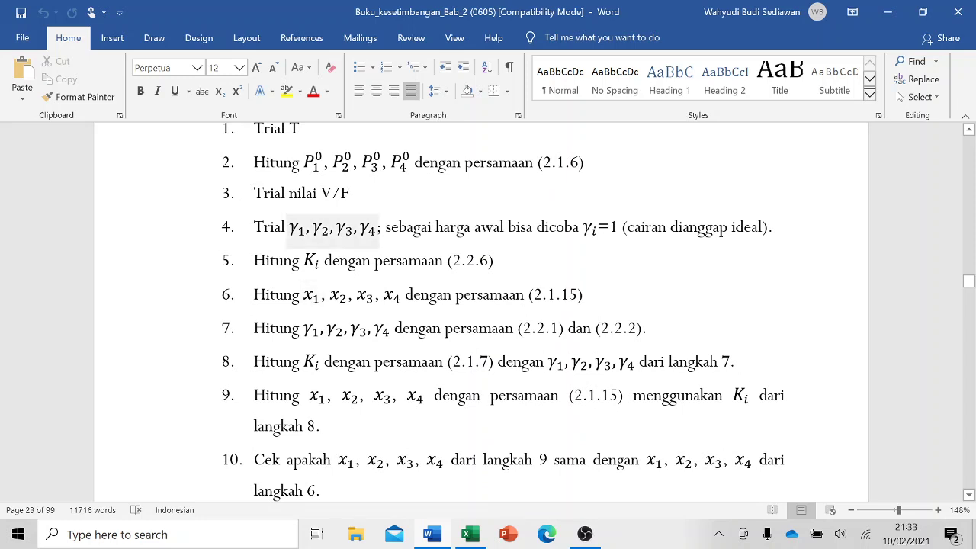
scroll(503, 313, up, 1)
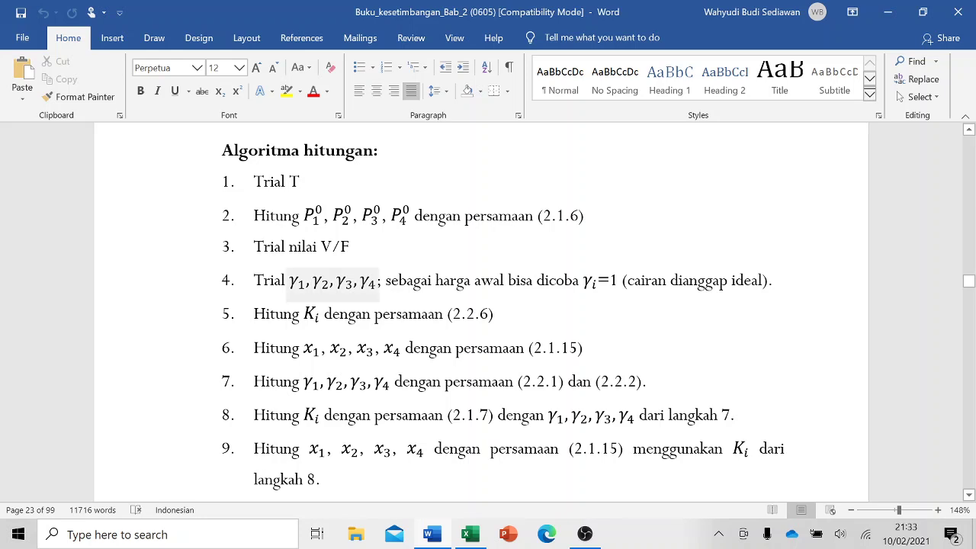
scroll(312, 286, down, 1)
scroll(313, 286, down, 4)
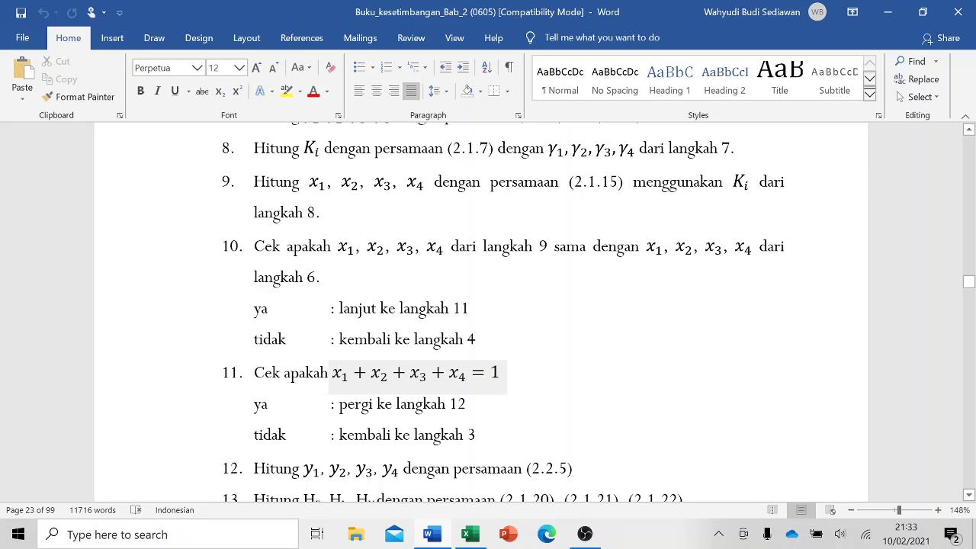
scroll(313, 286, up, 3)
scroll(313, 286, down, 1)
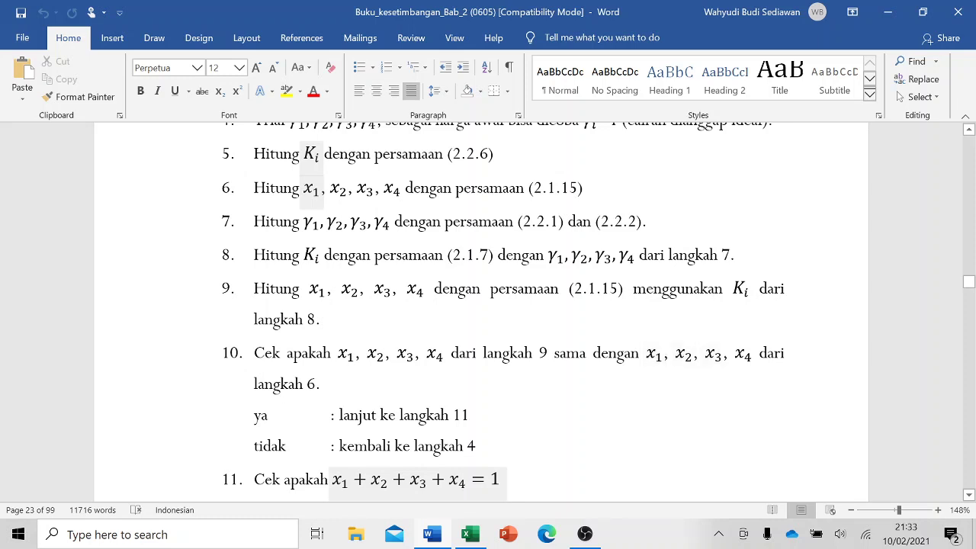
scroll(488, 305, down, 3)
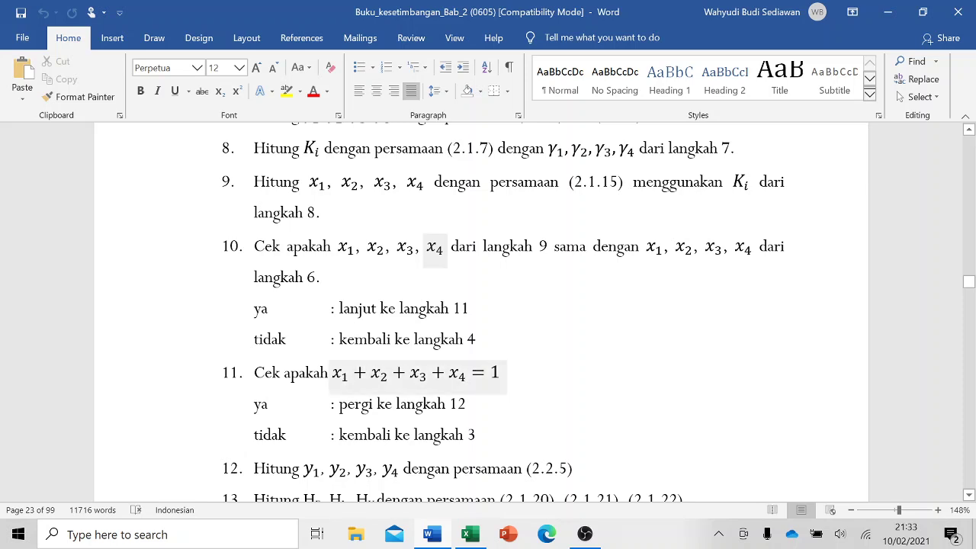
scroll(487, 305, up, 4)
scroll(488, 305, up, 4)
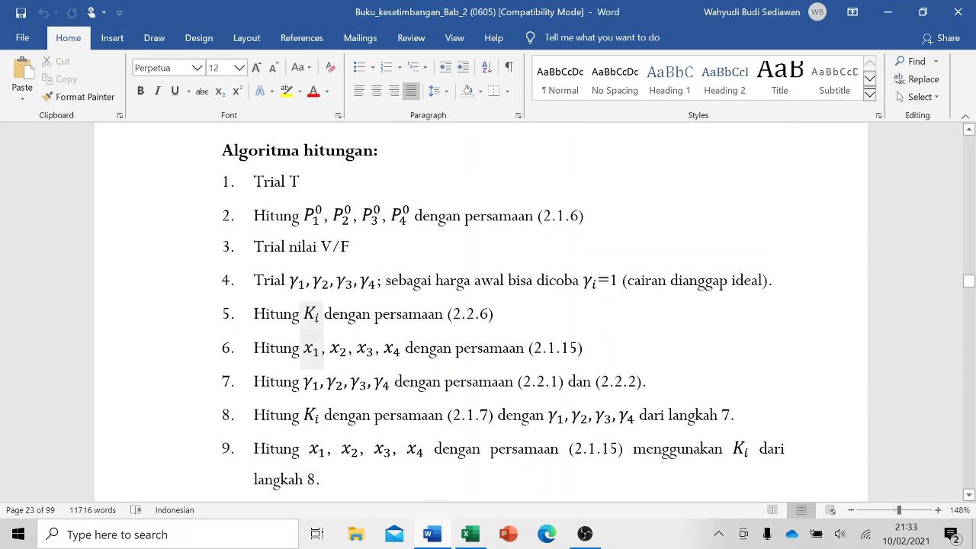
scroll(488, 305, down, 2)
scroll(488, 304, up, 2)
scroll(488, 305, down, 3)
Read algorithm items 12 to 15, including the check for Q=200000, and look over the Non-Ideal Liquids Sheet 8 results
scroll(488, 305, down, 8)
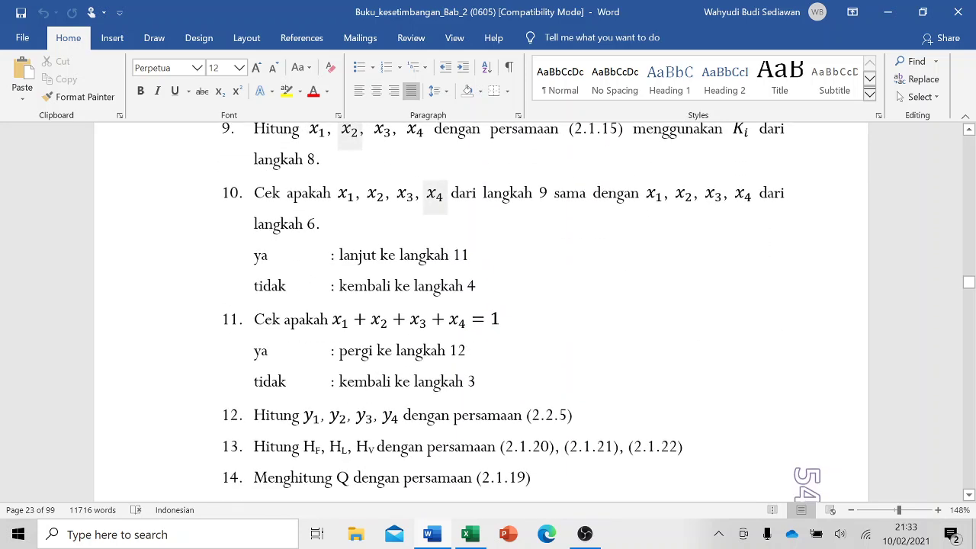
scroll(488, 305, down, 2)
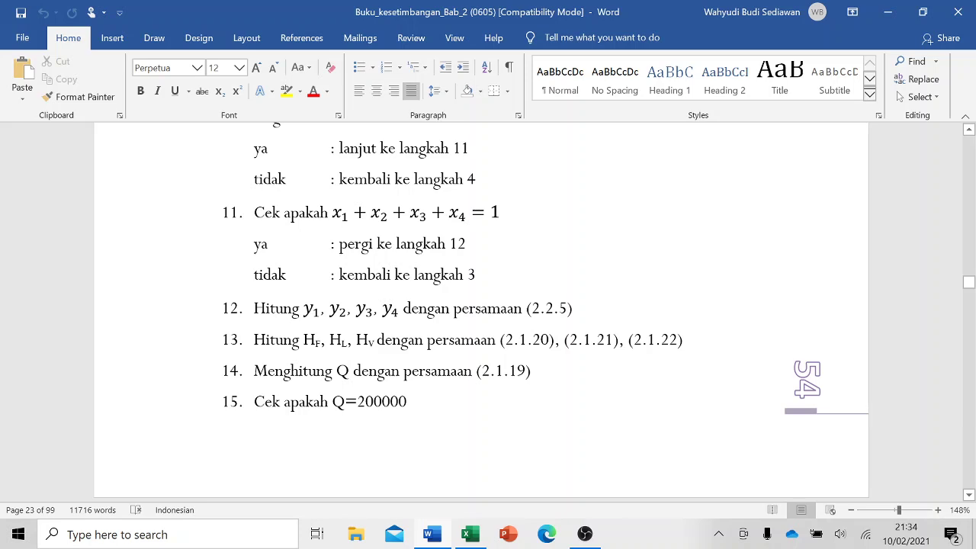
scroll(480, 309, down, 5)
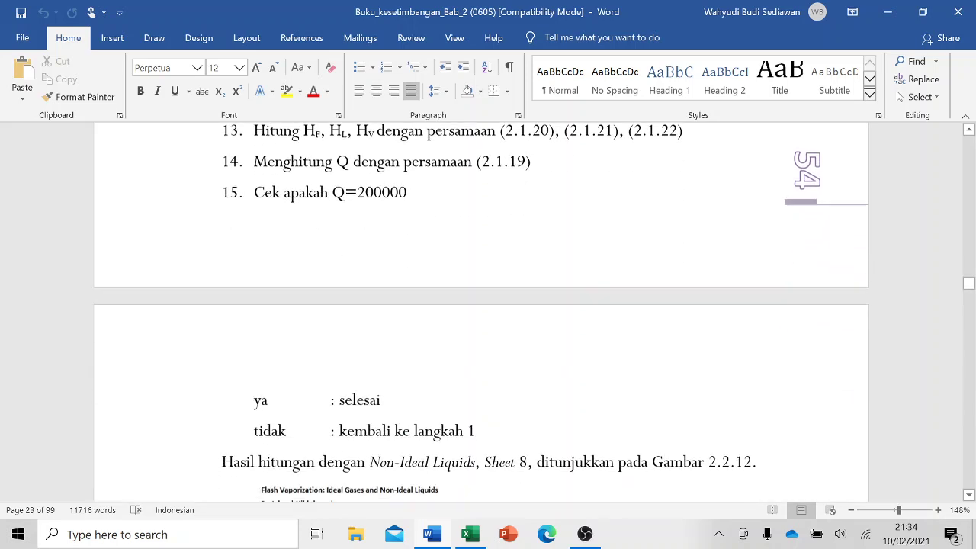
scroll(409, 366, down, 3)
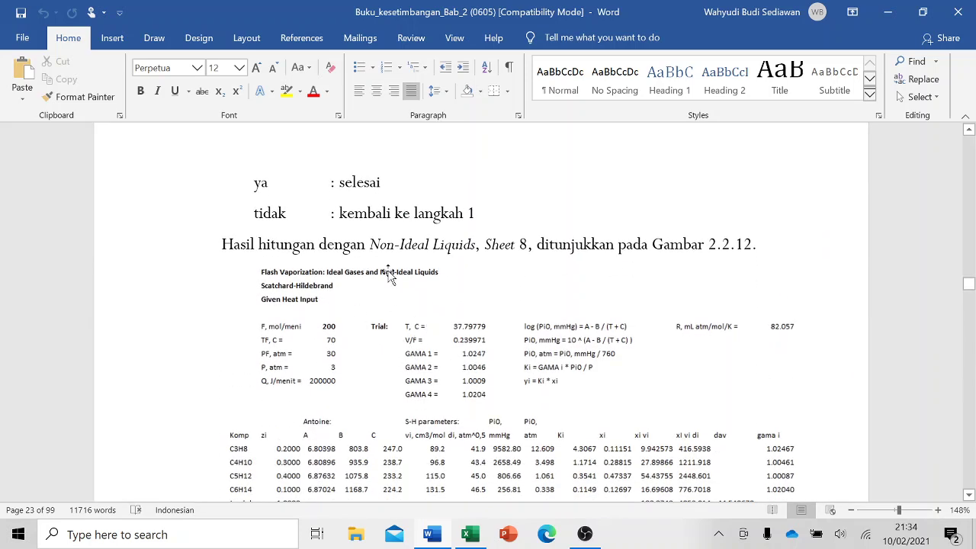
scroll(397, 305, up, 12)
scroll(480, 308, up, 5)
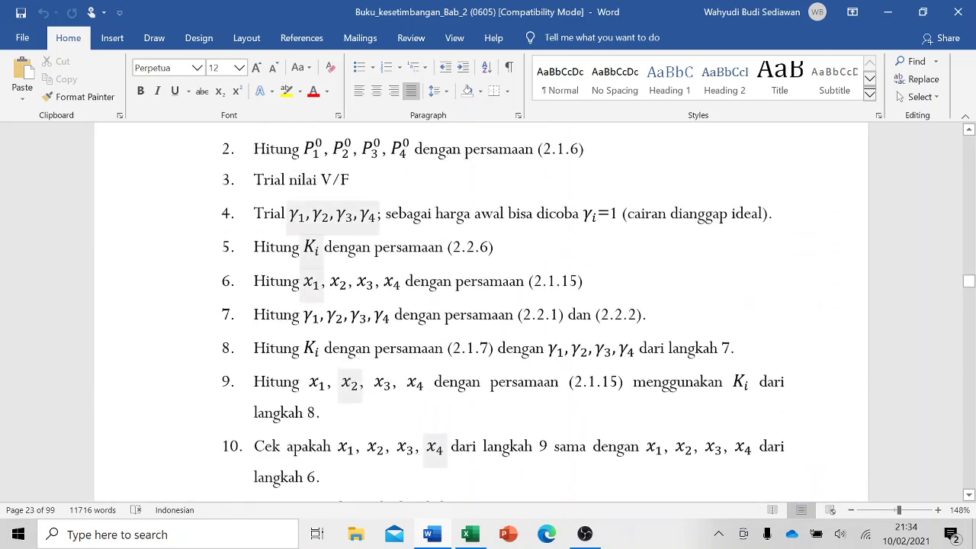
scroll(480, 308, down, 9)
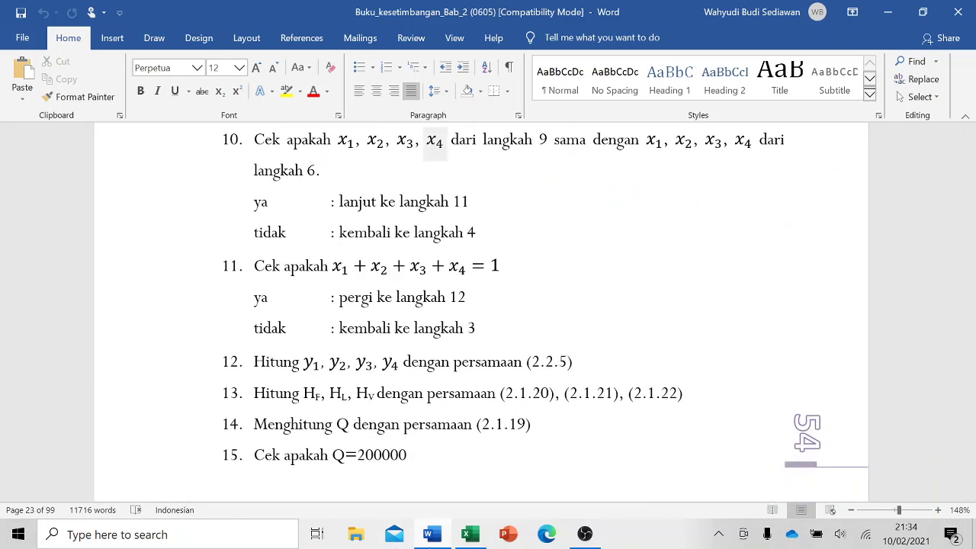
Switch to the Non-Ideal Liquids workbook in Excel and look over the given data, trial values and calculation tables on Sheet12
mouse_move(472, 538)
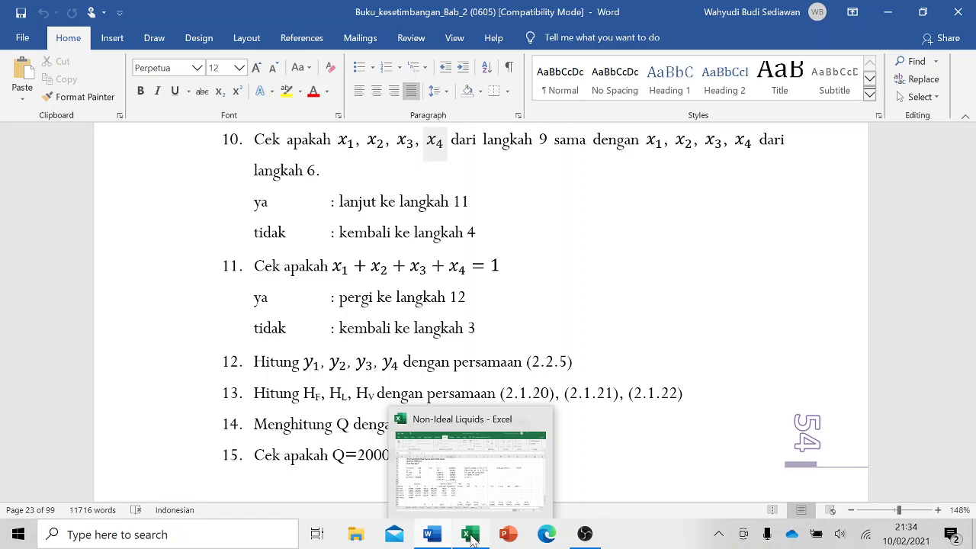
click(472, 536)
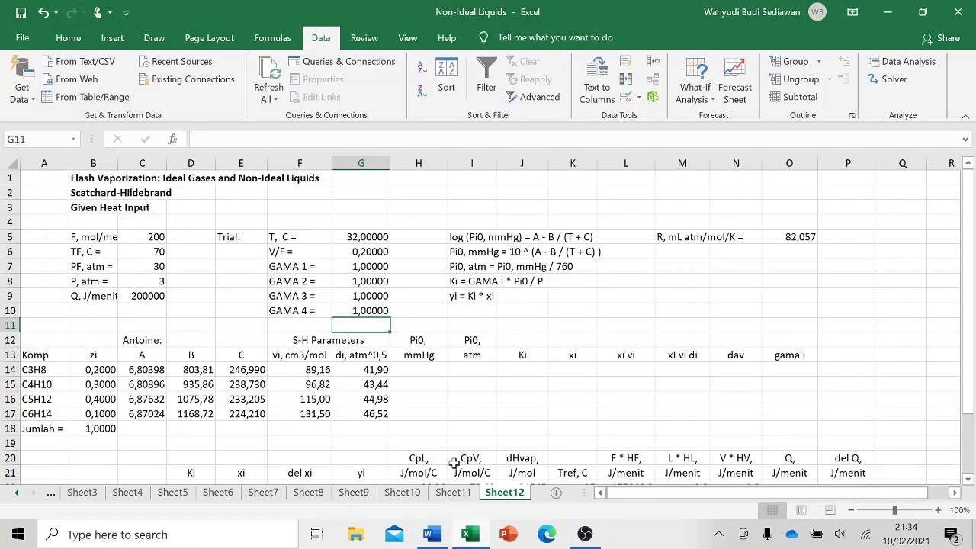
scroll(494, 387, down, 3)
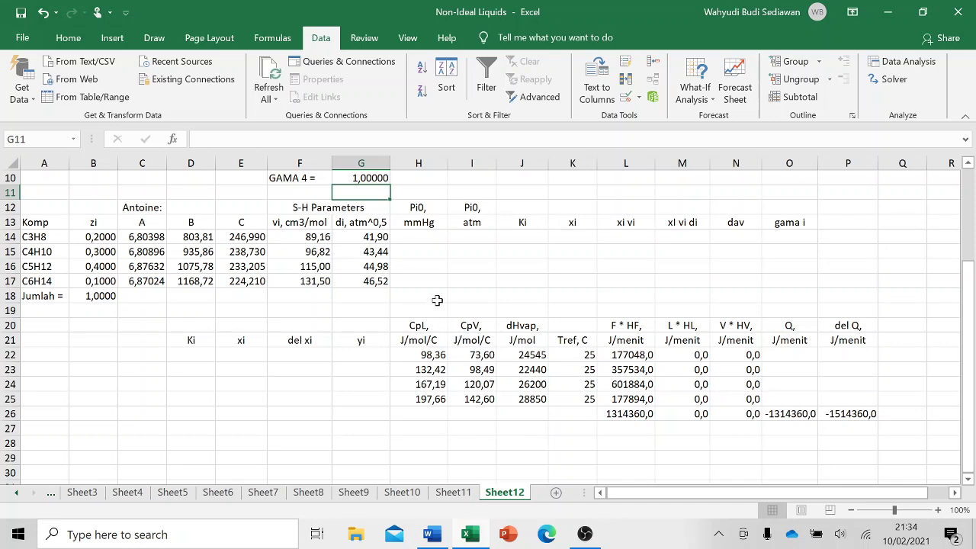
scroll(439, 297, up, 2)
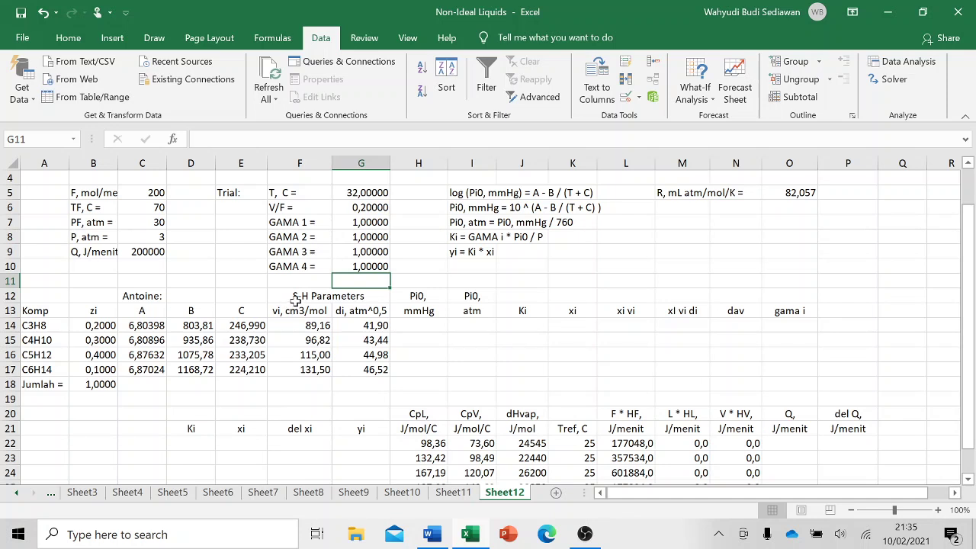
Calculate Pi0 in mmHg with =10^(C14-D14/($G$5+E14)) in H14 and fill the formula down to H17
click(420, 323)
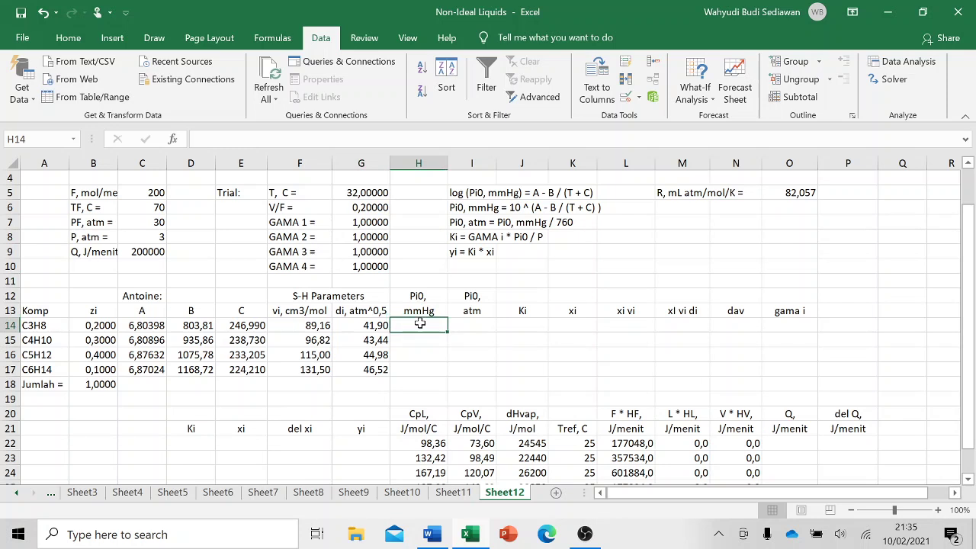
text(=)
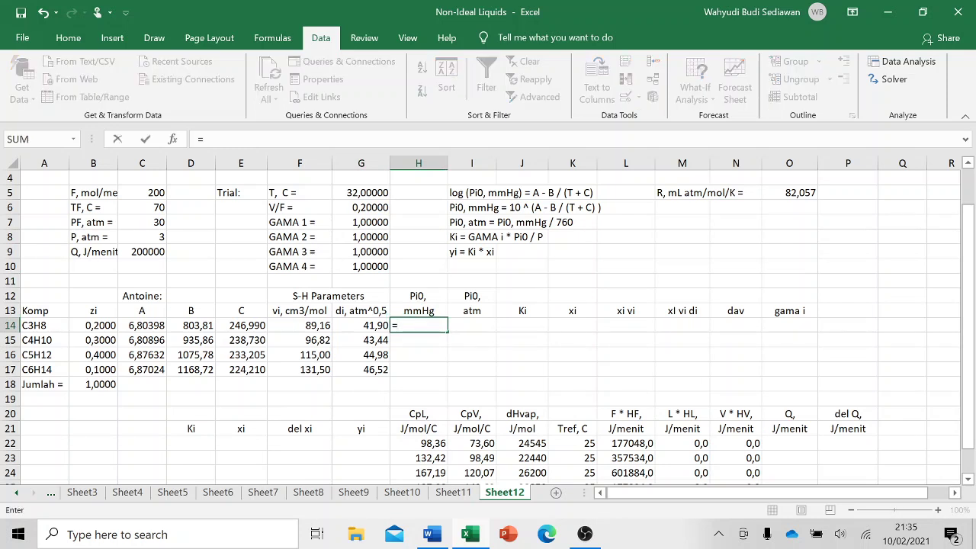
text(10^()
click(148, 325)
text(-)
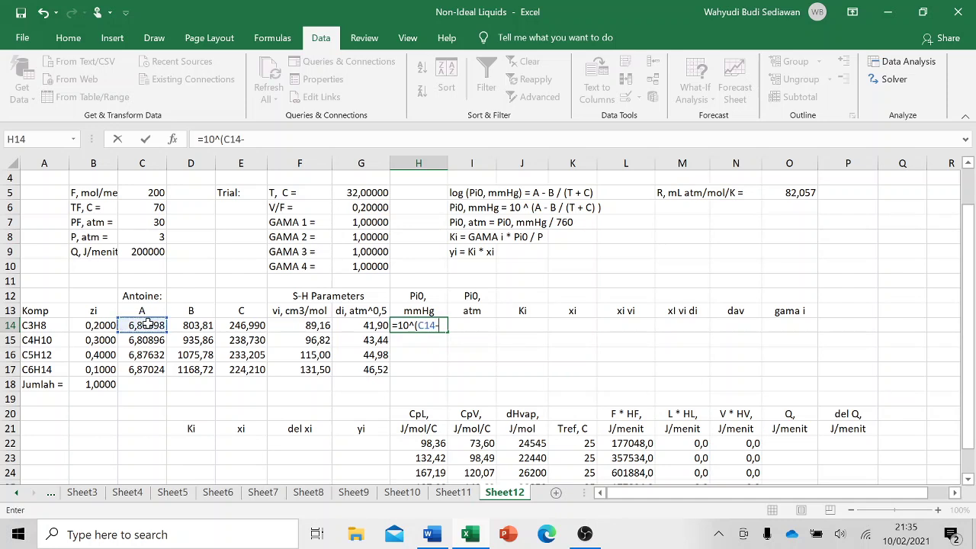
click(196, 325)
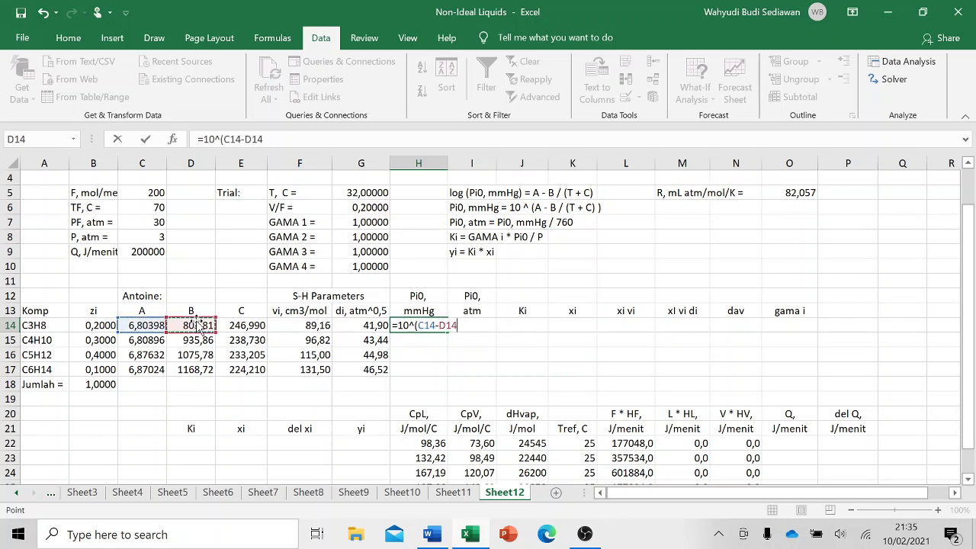
text(/()
click(359, 195)
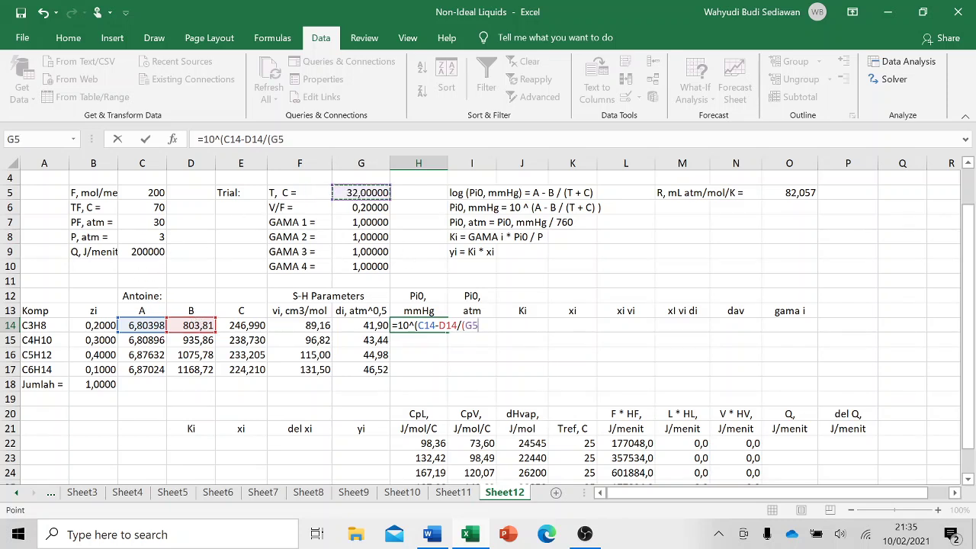
key(F2)
text($G$5+)
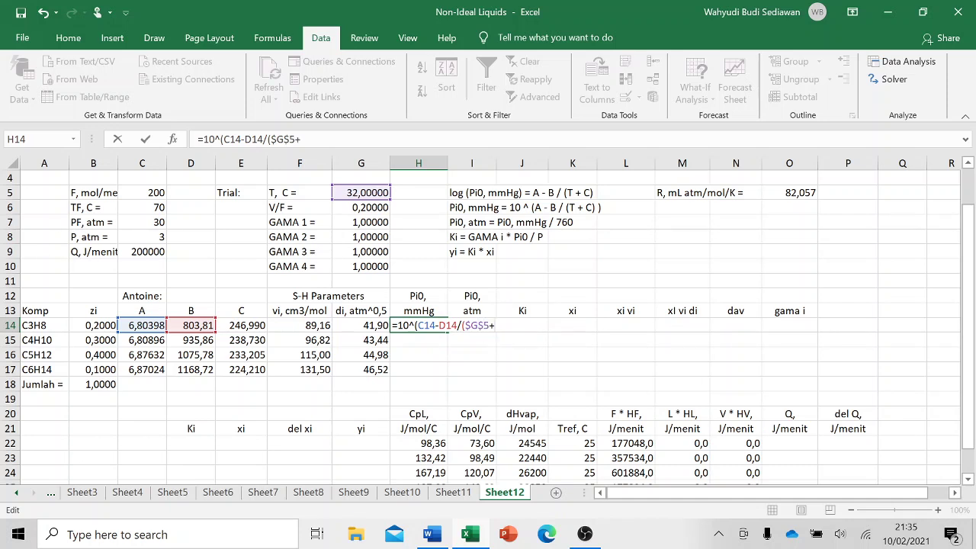
click(241, 324)
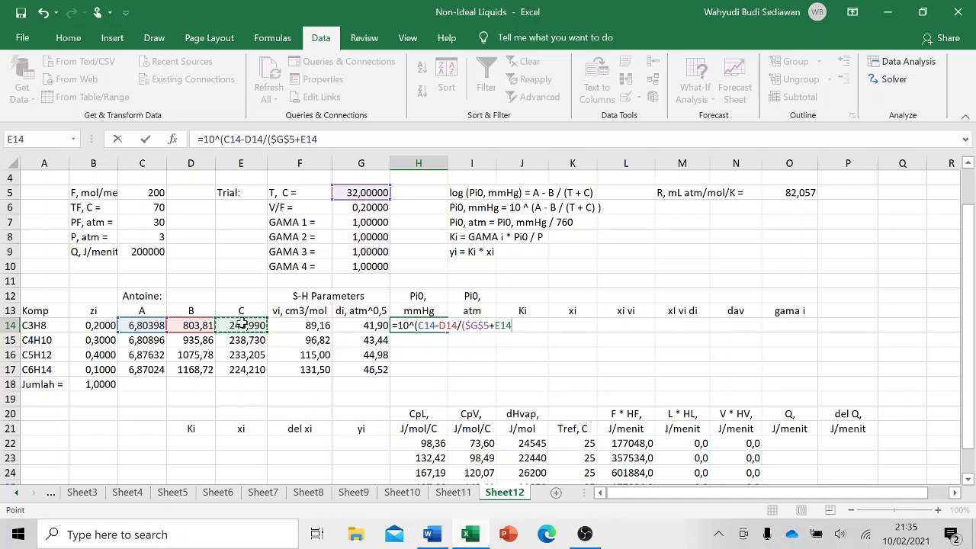
text()))
key(Return)
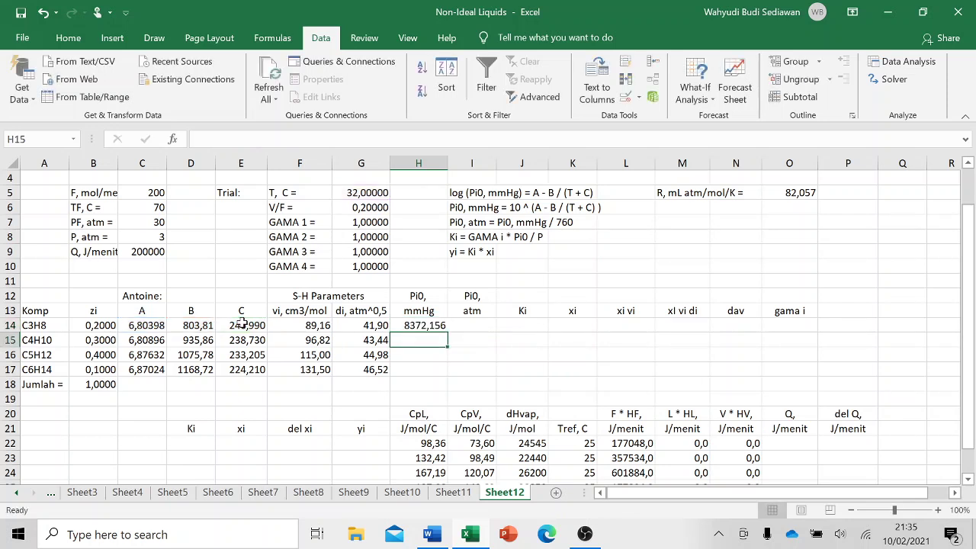
click(425, 326)
drag(446, 333, 446, 376)
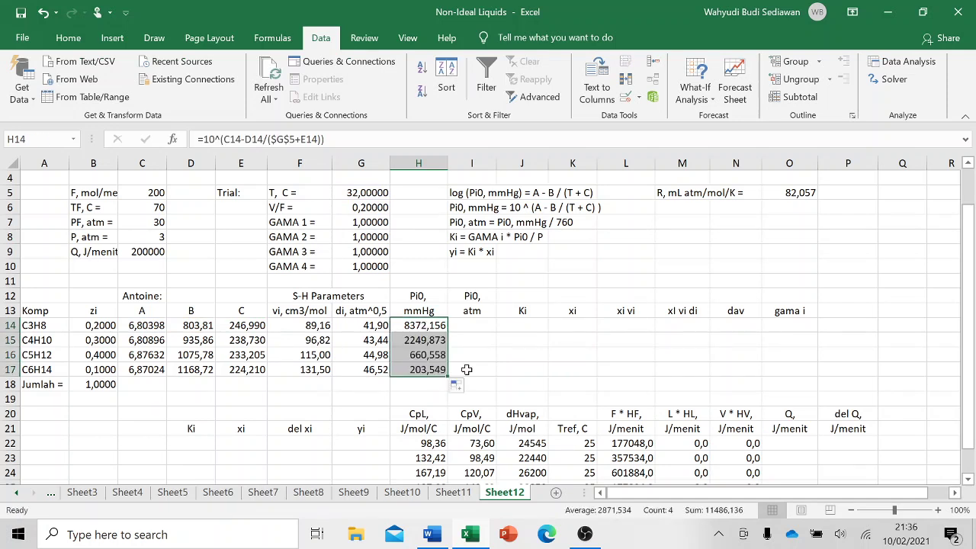
Convert Pi0 to atm with =H14/760 in I14 and fill the formula down to I17
click(481, 324)
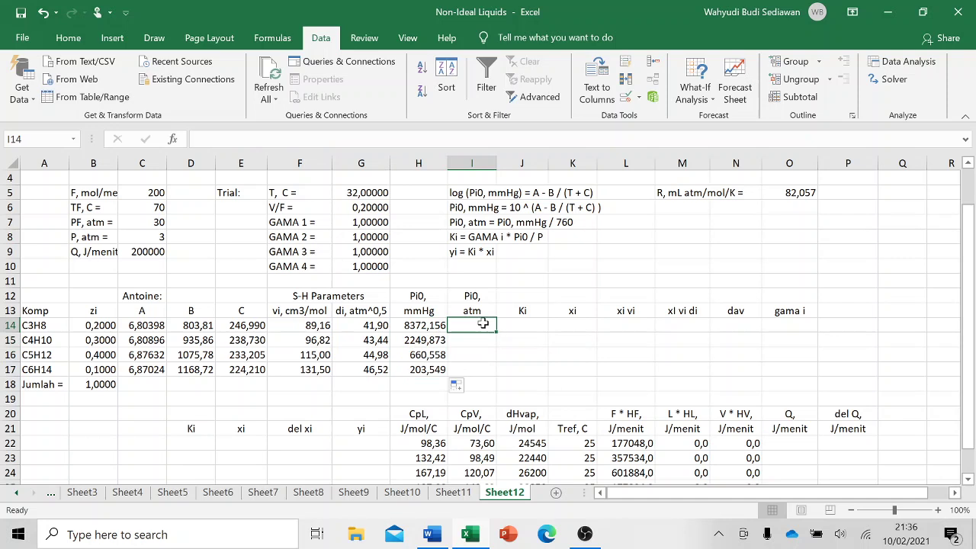
text(=)
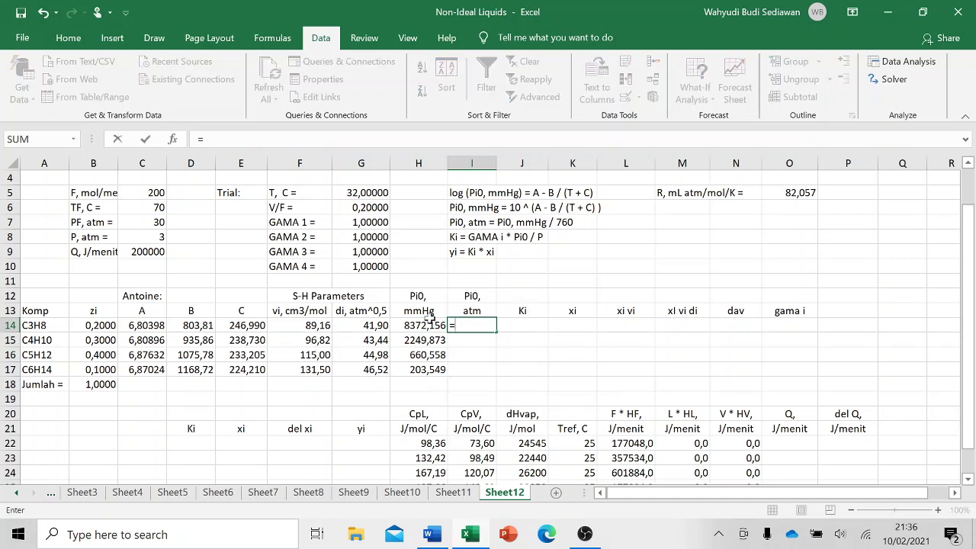
click(421, 325)
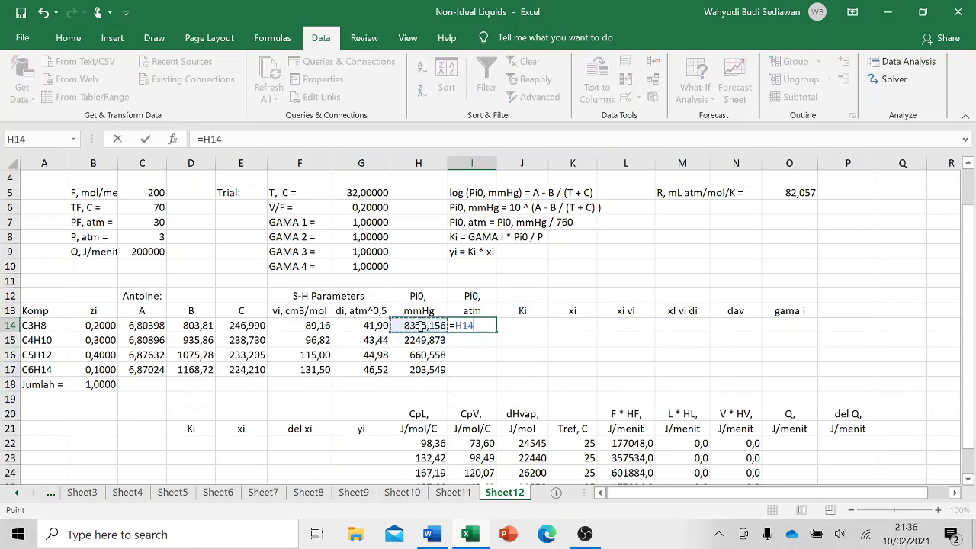
text(/760)
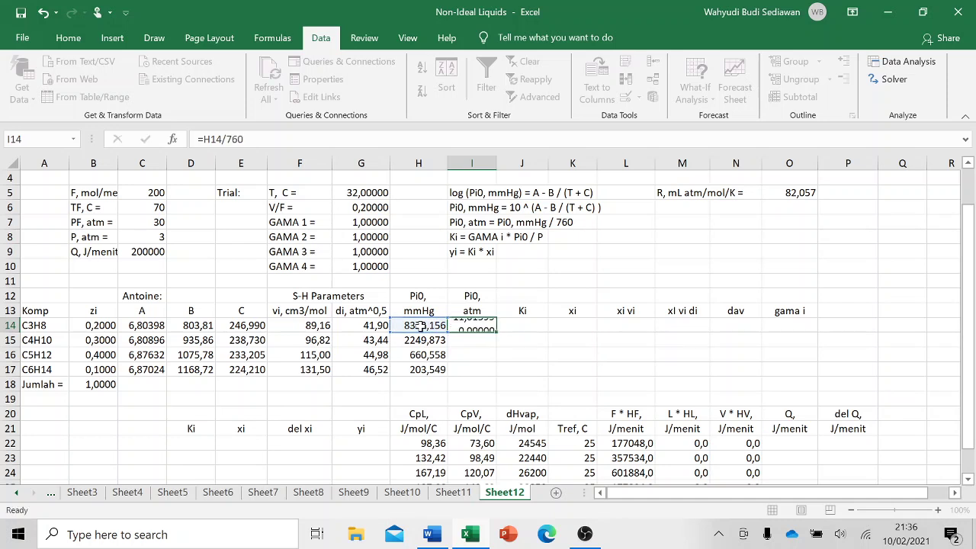
key(Return)
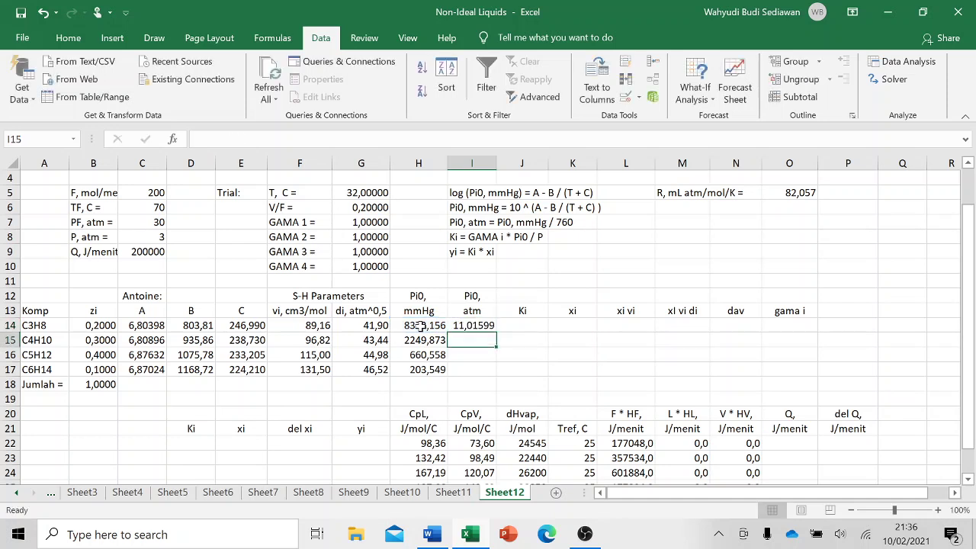
click(474, 326)
drag(495, 334, 497, 375)
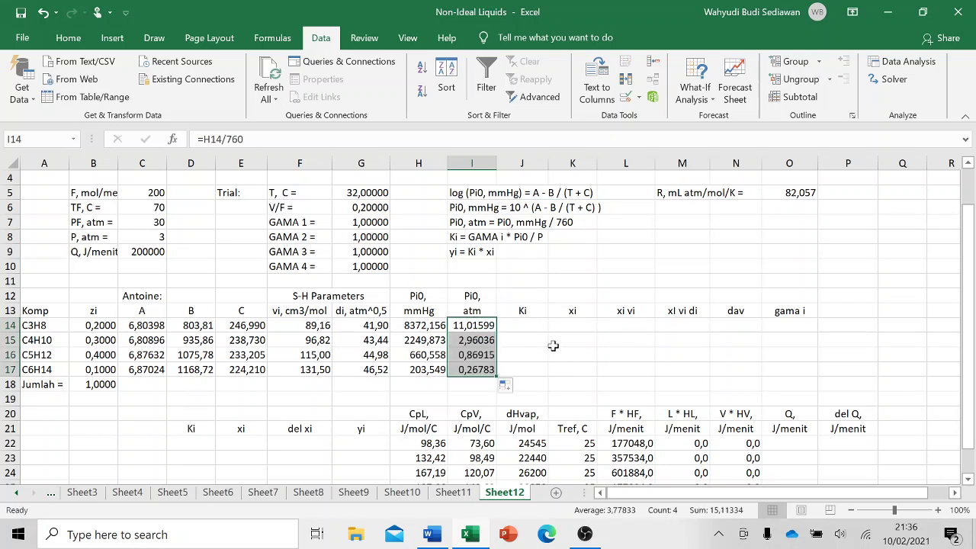
Calculate Ki with =G7*I14/$C$8 in J14 and fill the formula down to J17
click(527, 326)
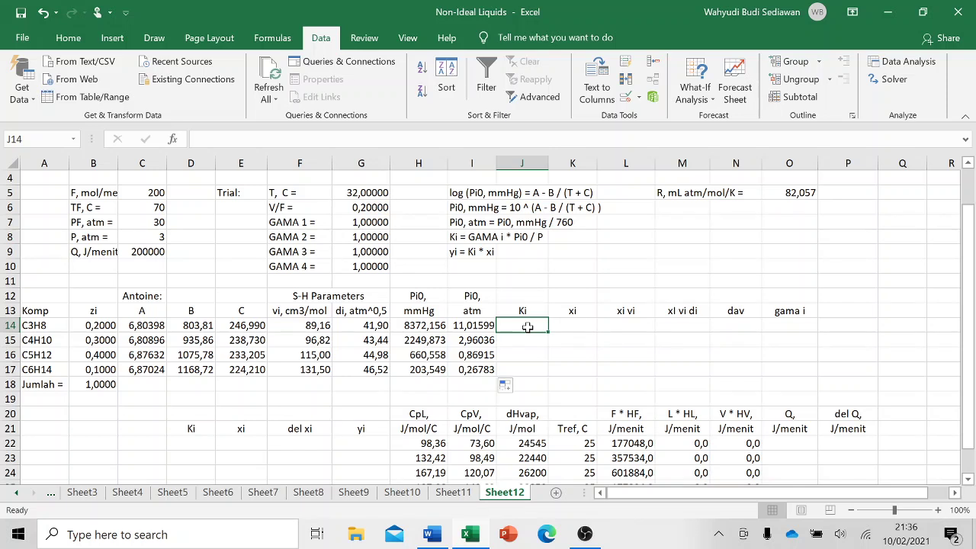
text(=)
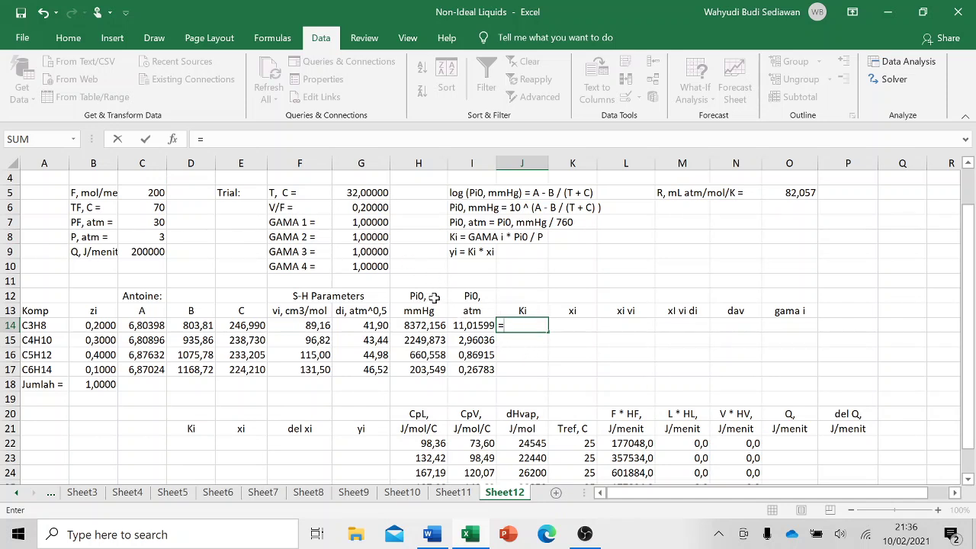
click(371, 224)
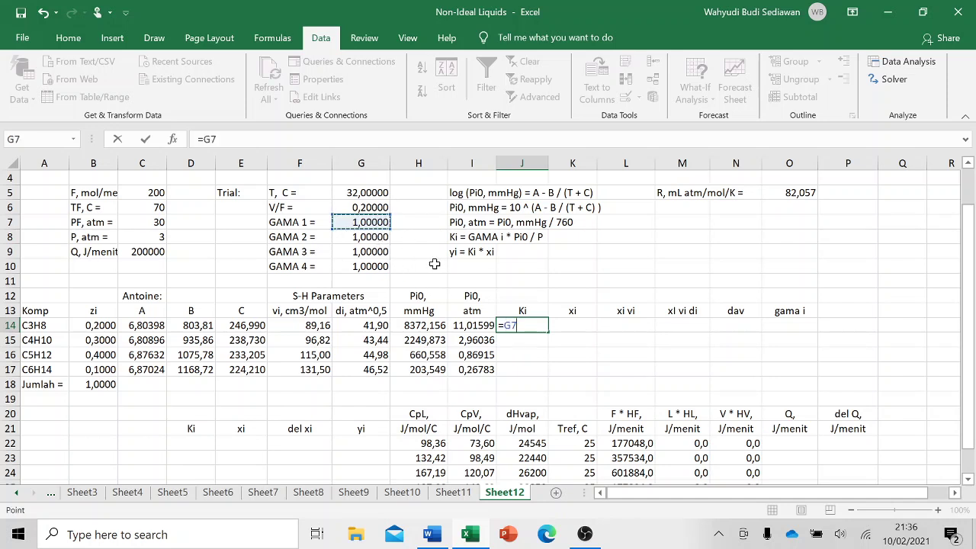
text(*)
click(471, 325)
text(/)
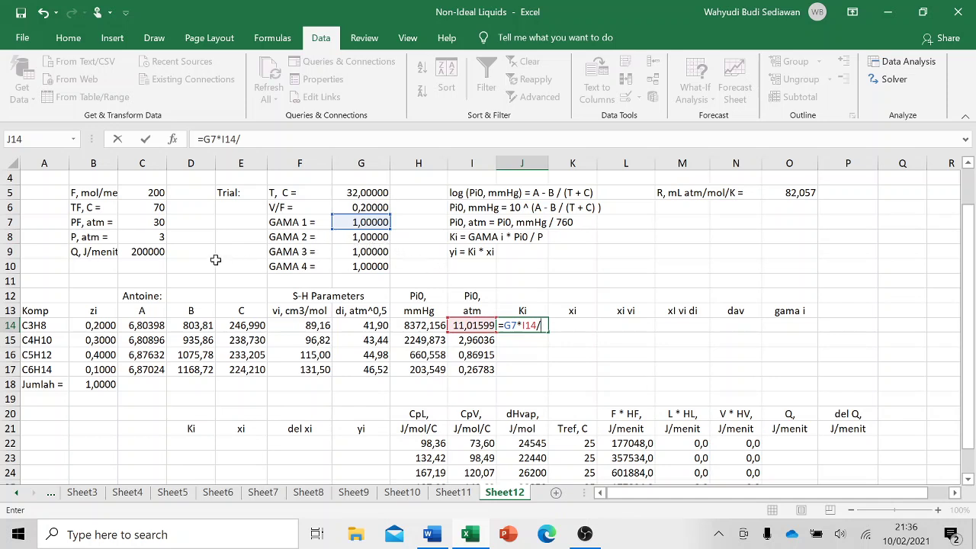
click(157, 237)
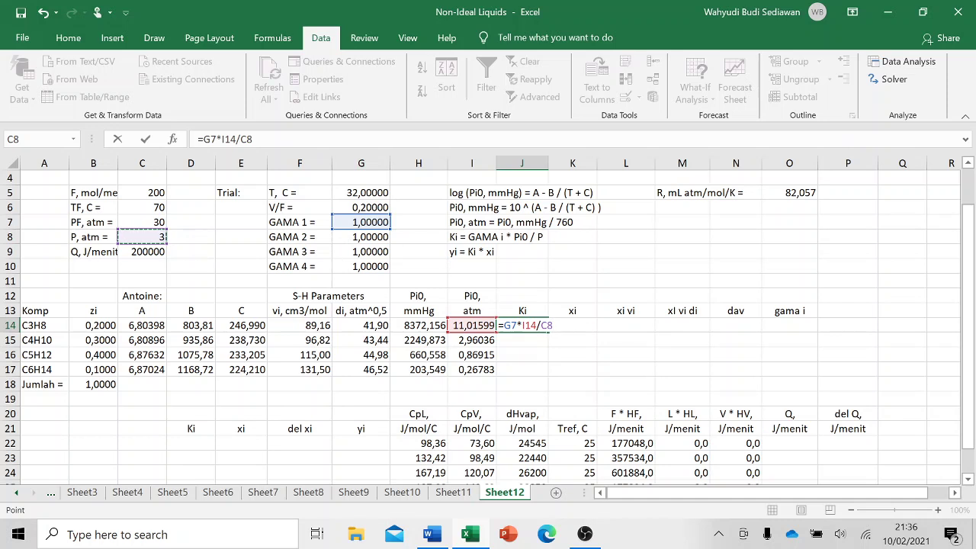
click(240, 138)
text($)
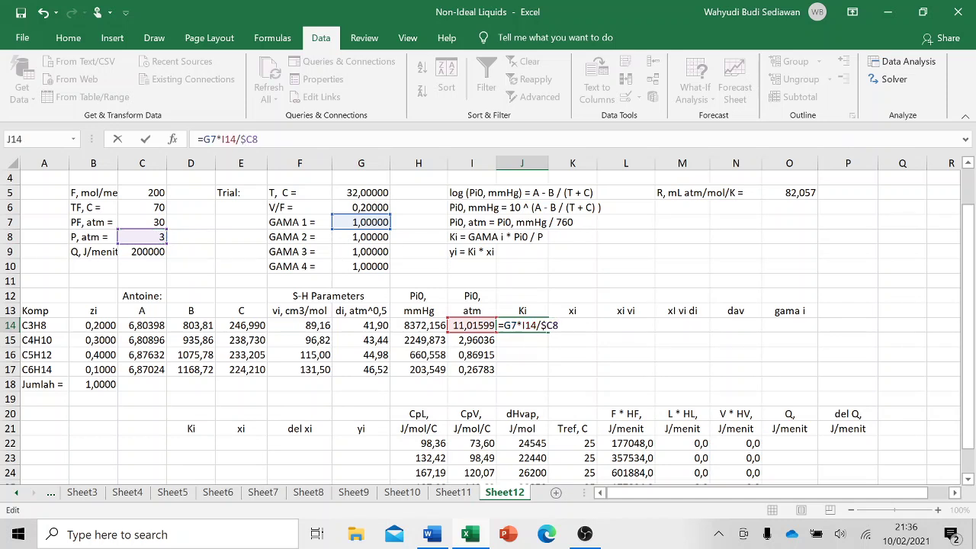
key(Right)
text($)
key(Return)
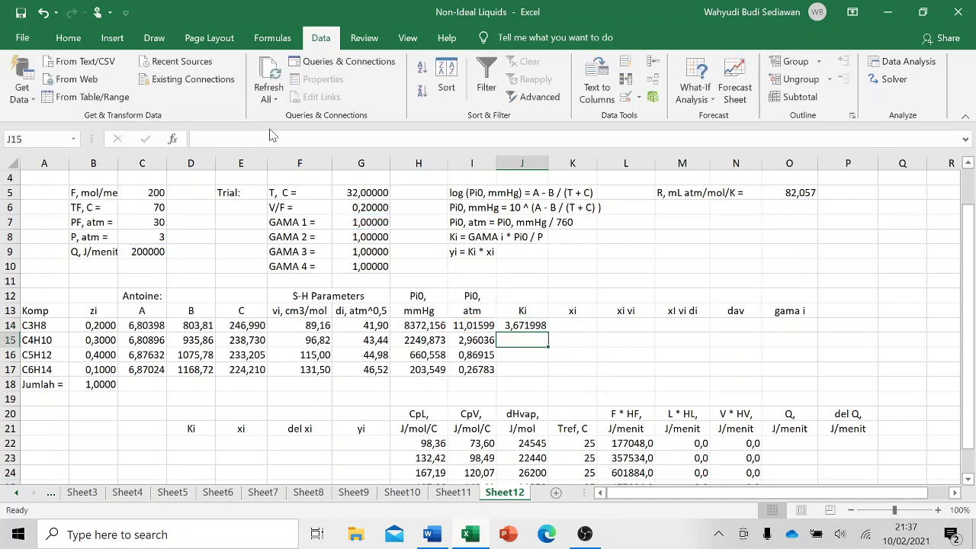
click(534, 325)
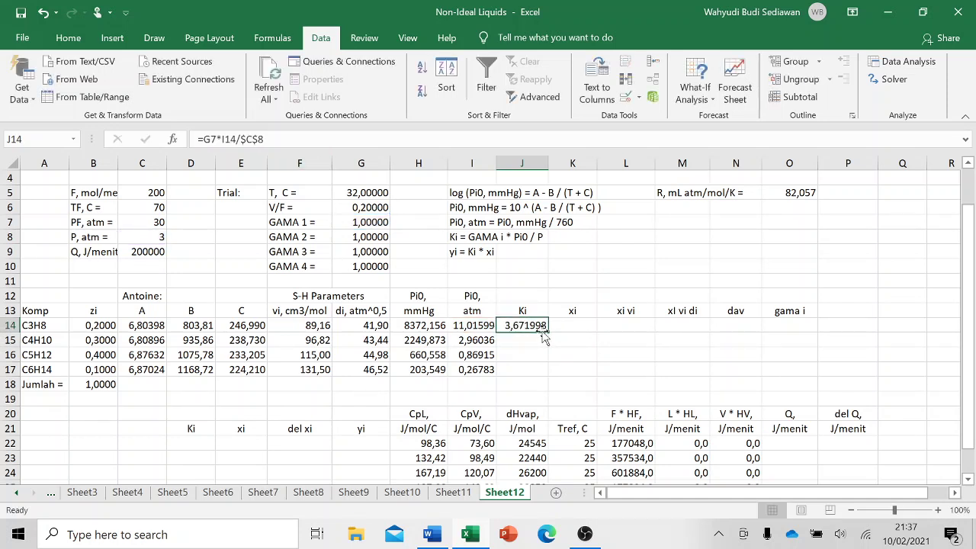
drag(546, 329, 561, 372)
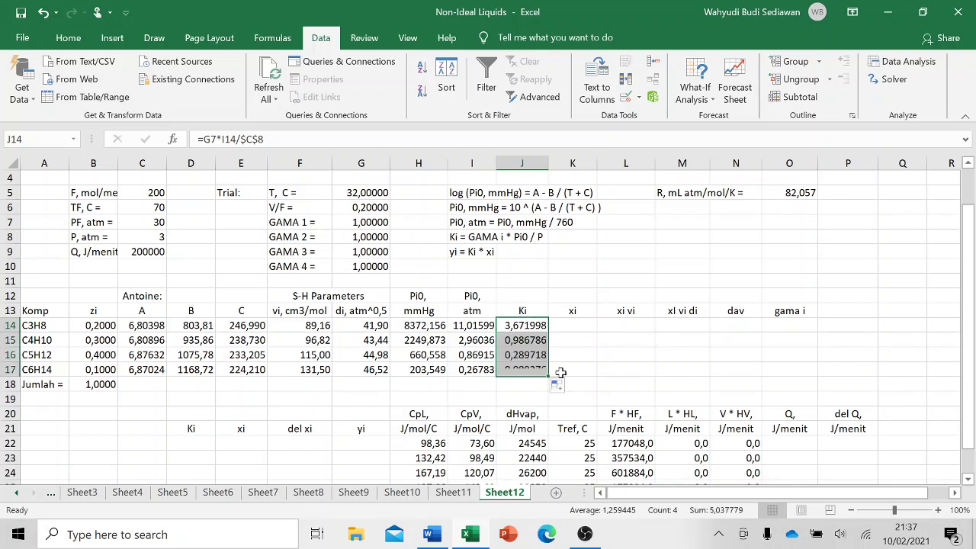
Calculate xi for C3H8 in K14 with the formula =B14/(1-$G$6+$G$6*J14)
click(575, 325)
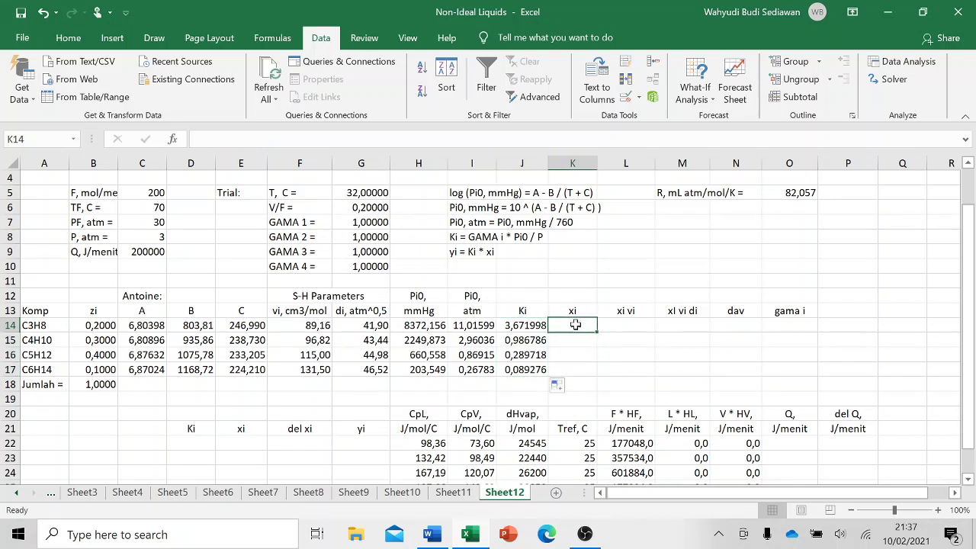
text(=)
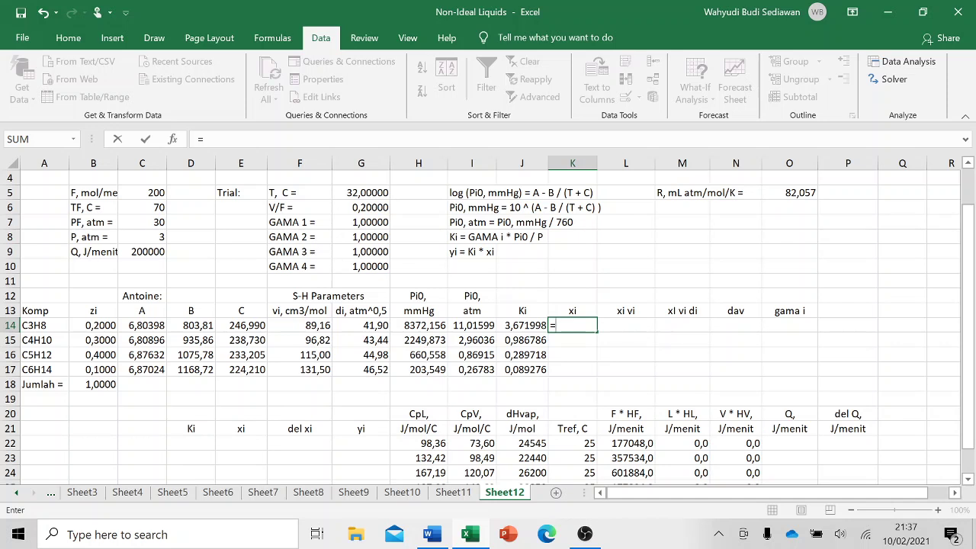
click(100, 324)
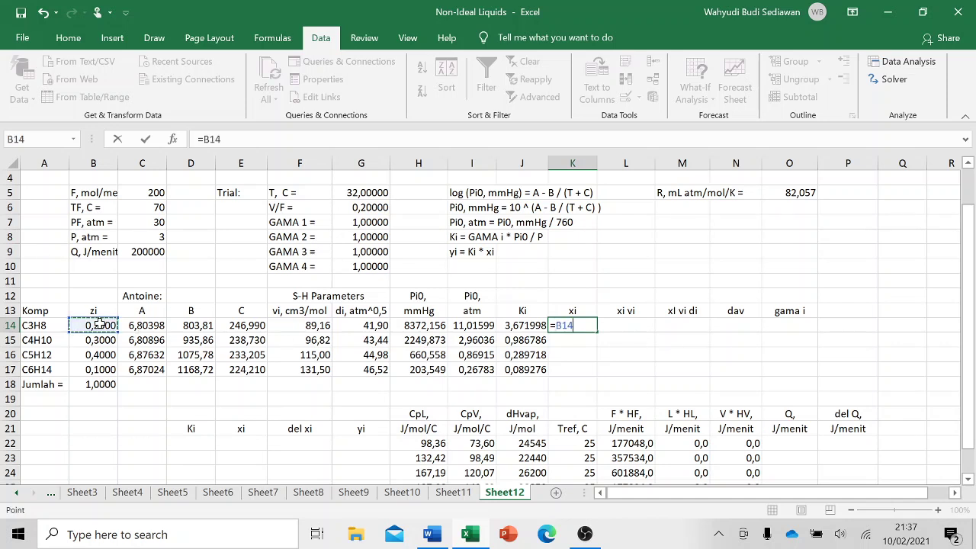
text(/()
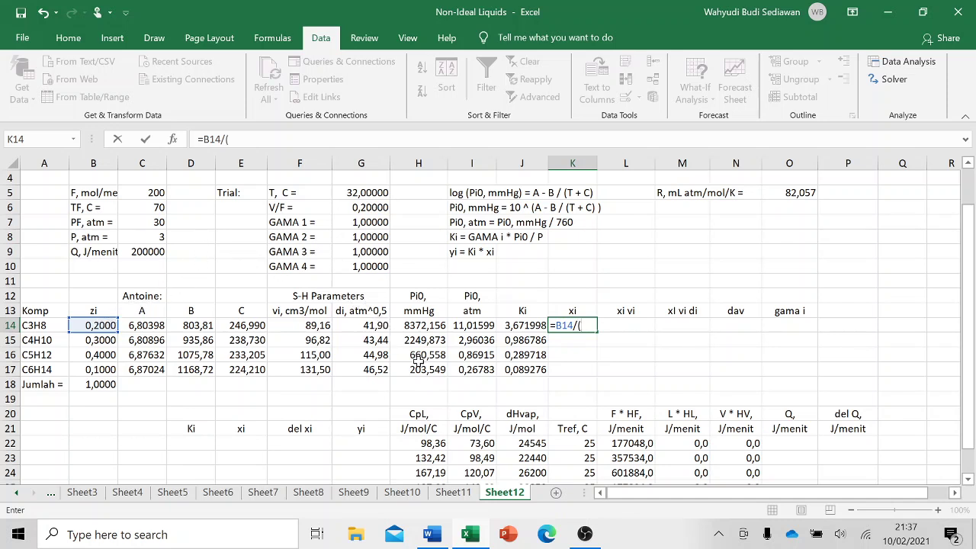
text(1-)
click(378, 207)
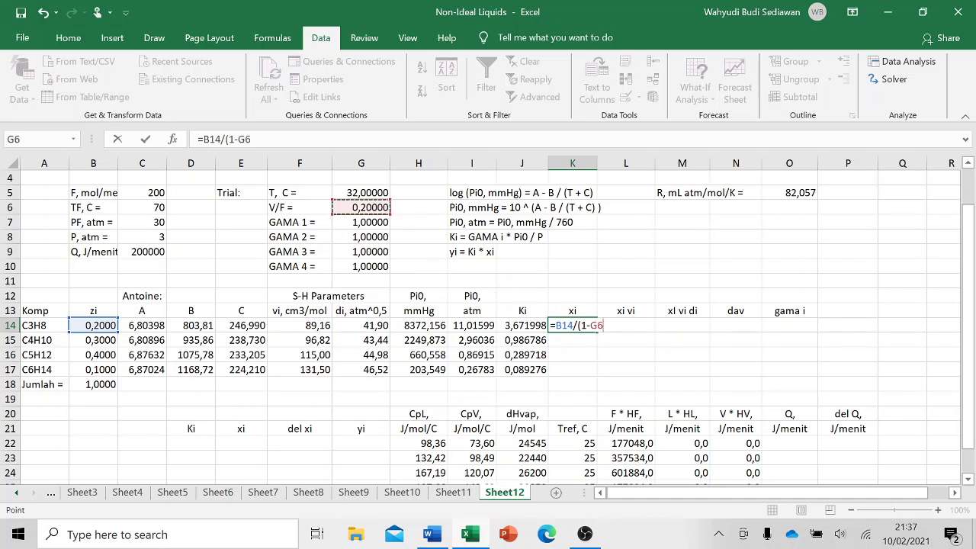
key(F2)
text($G)
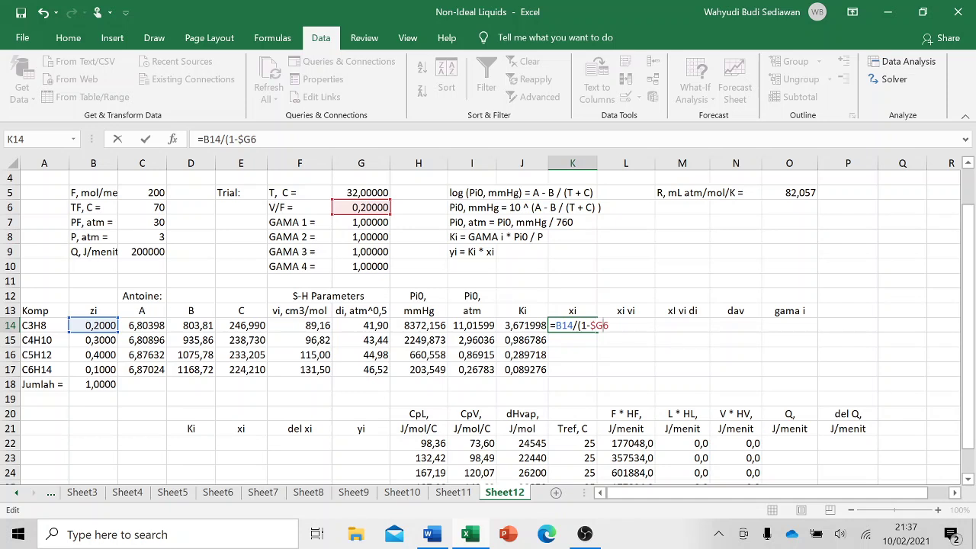
text($6+)
click(363, 206)
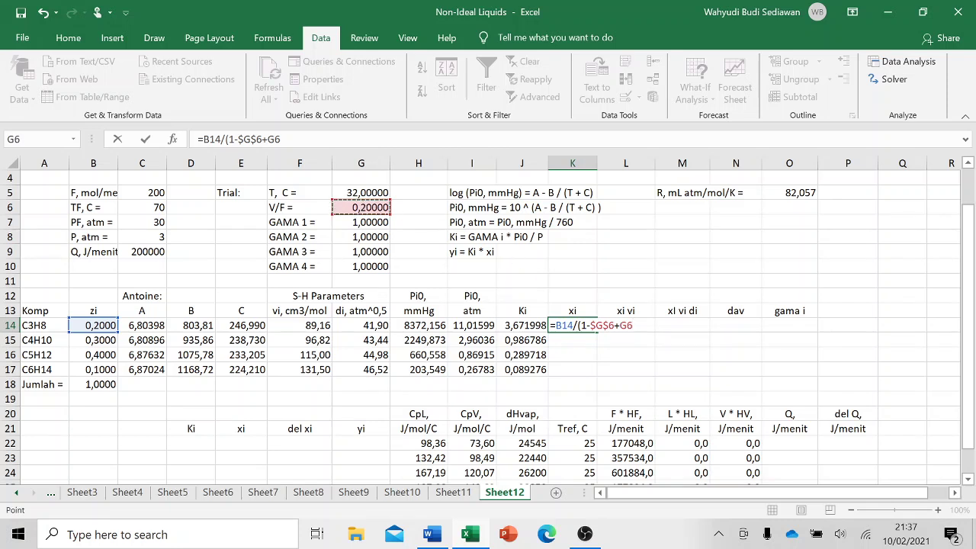
key(F2)
key(Left)
key(Left)
text($)
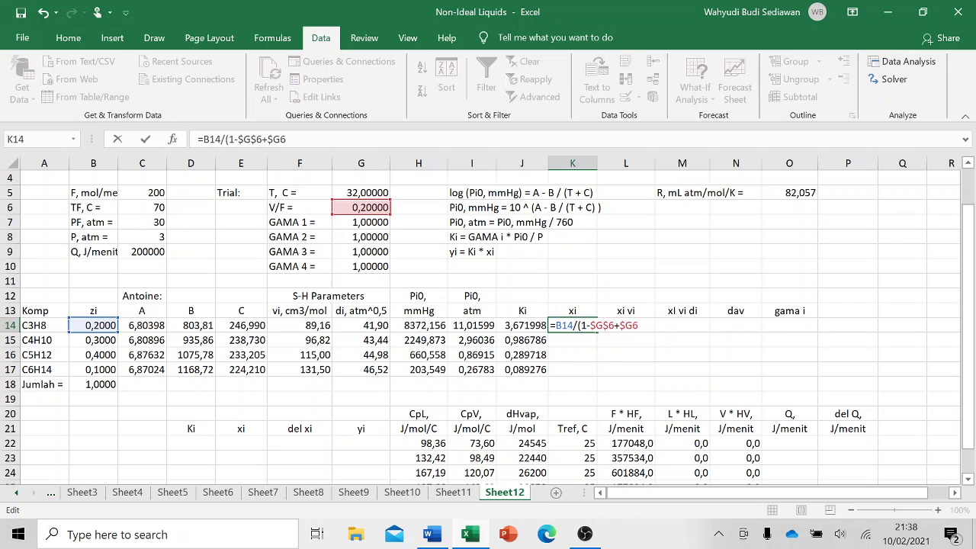
key(Right)
text($)
click(509, 325)
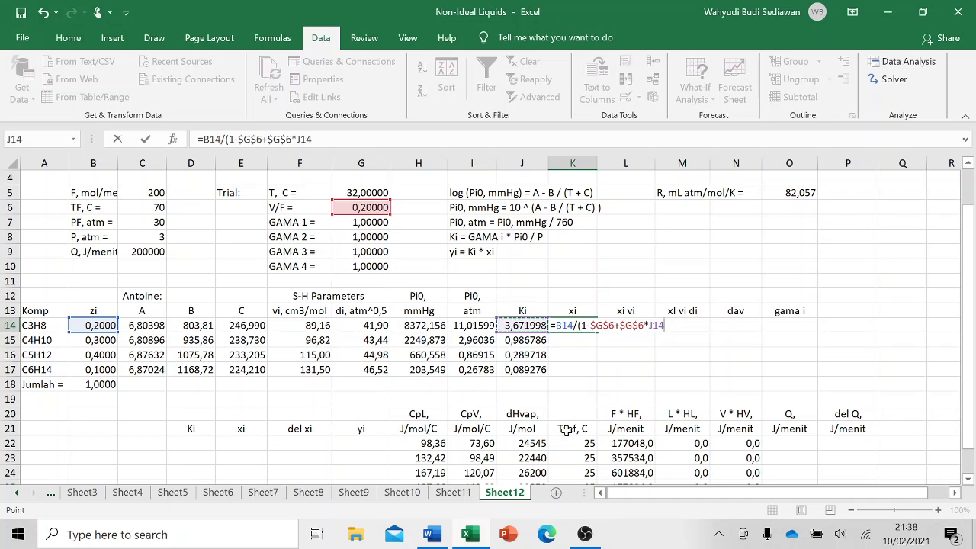
text())
key(Return)
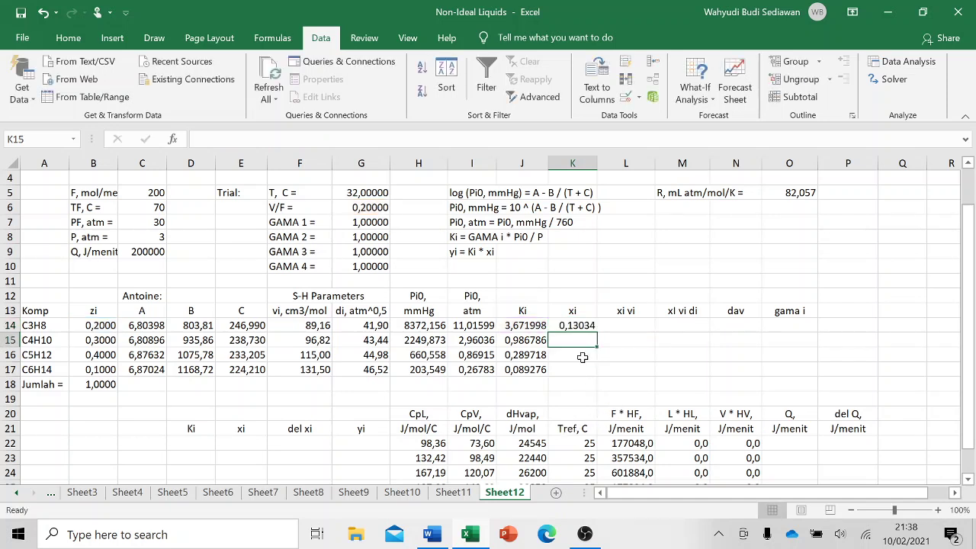
Fill the xi formula down from K14 to K17 and total the column with AutoSum in K18
click(577, 325)
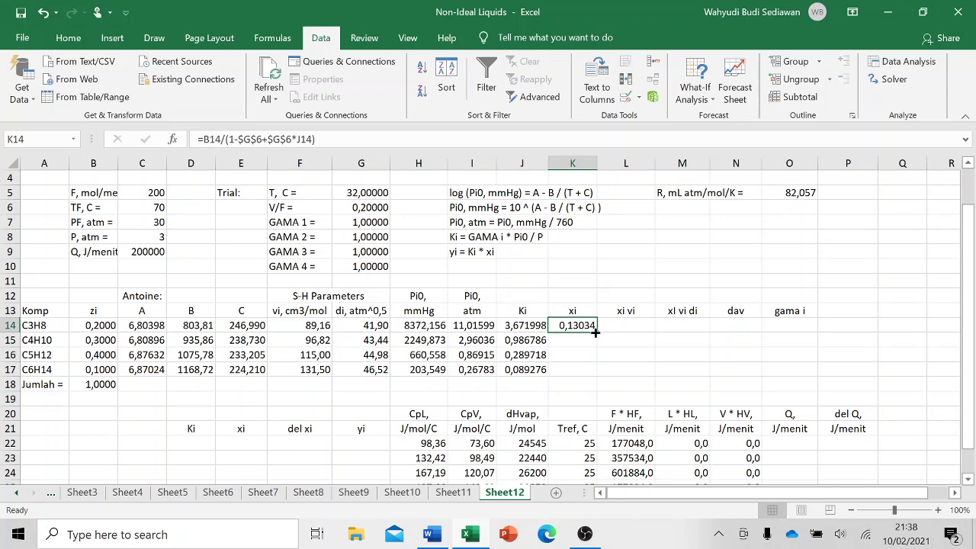
drag(597, 333, 601, 375)
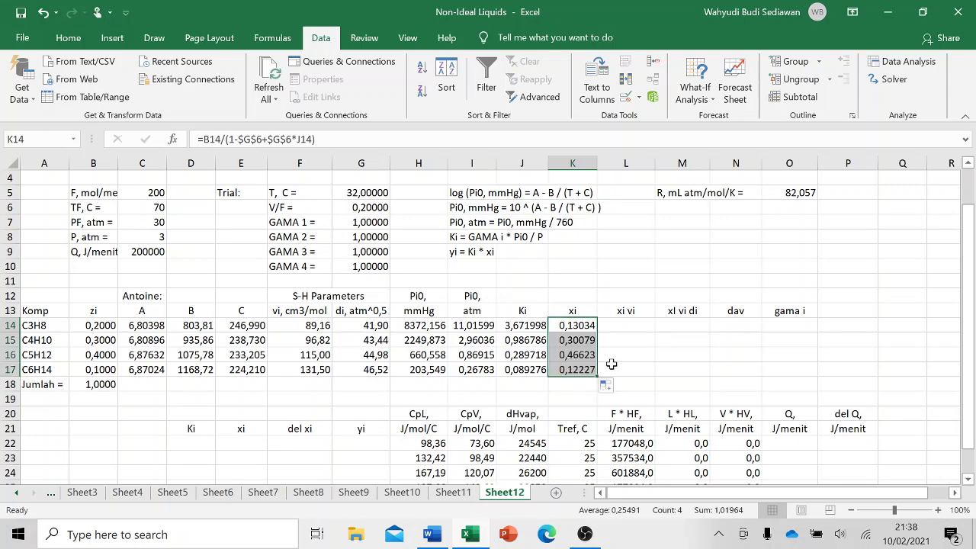
click(273, 37)
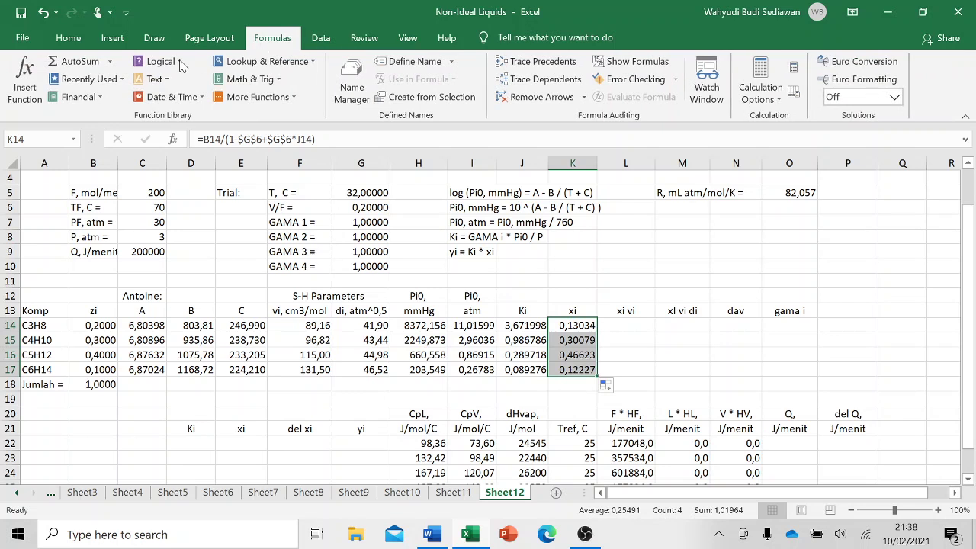
click(80, 62)
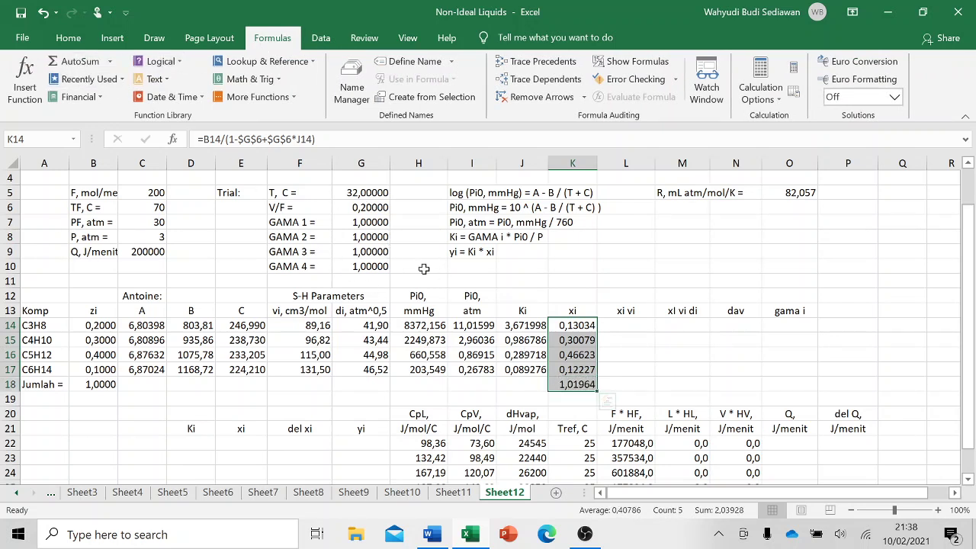
Calculate xi vi with =K14*F14 in L14 and fill the formula down to L17
click(636, 325)
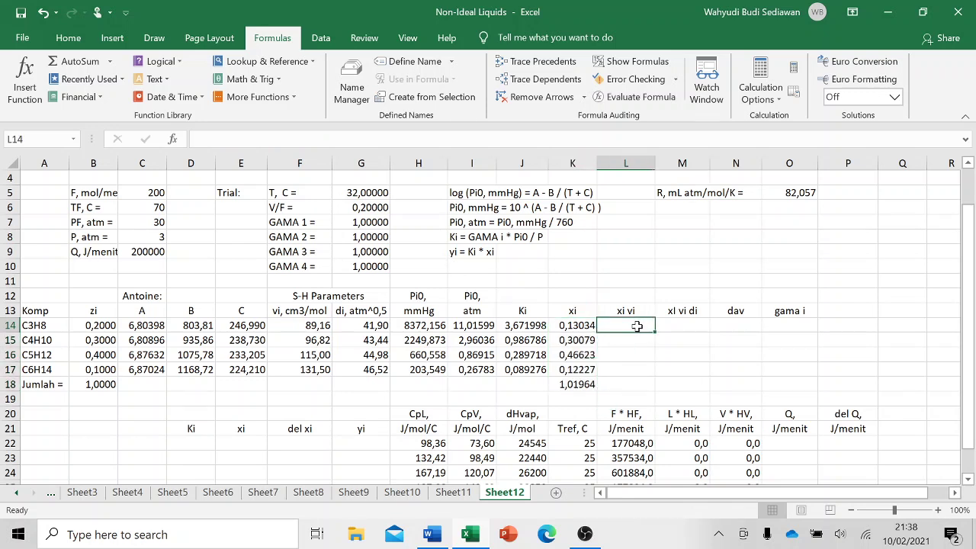
text(=)
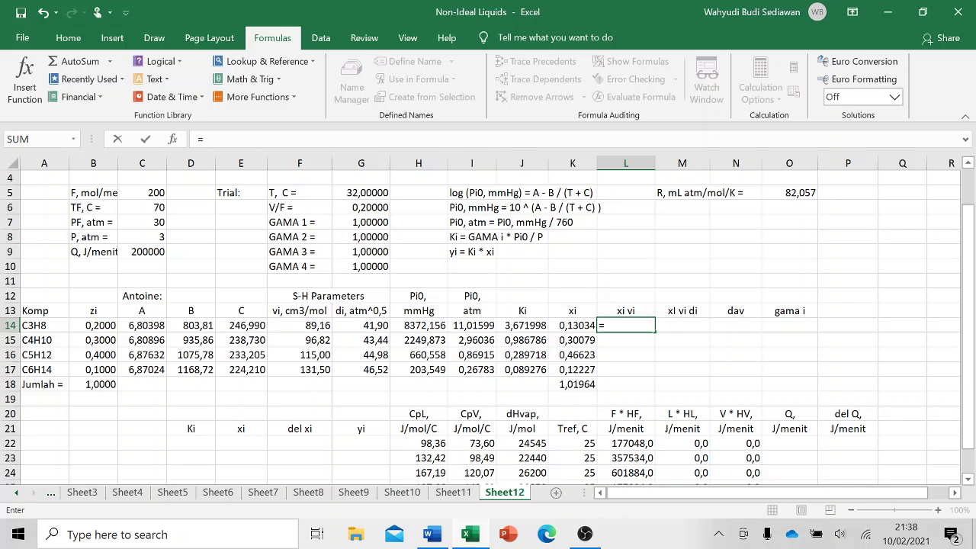
click(572, 326)
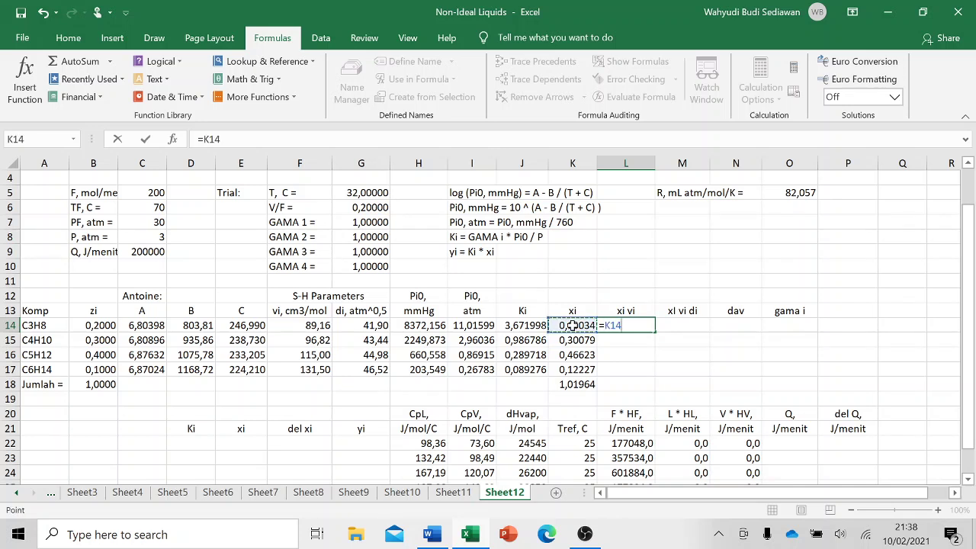
text(*)
click(316, 324)
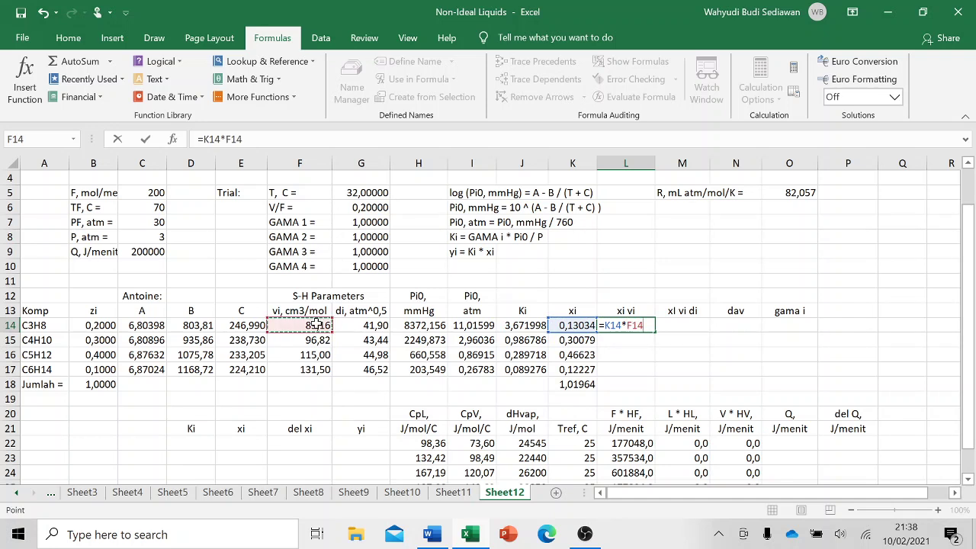
key(Return)
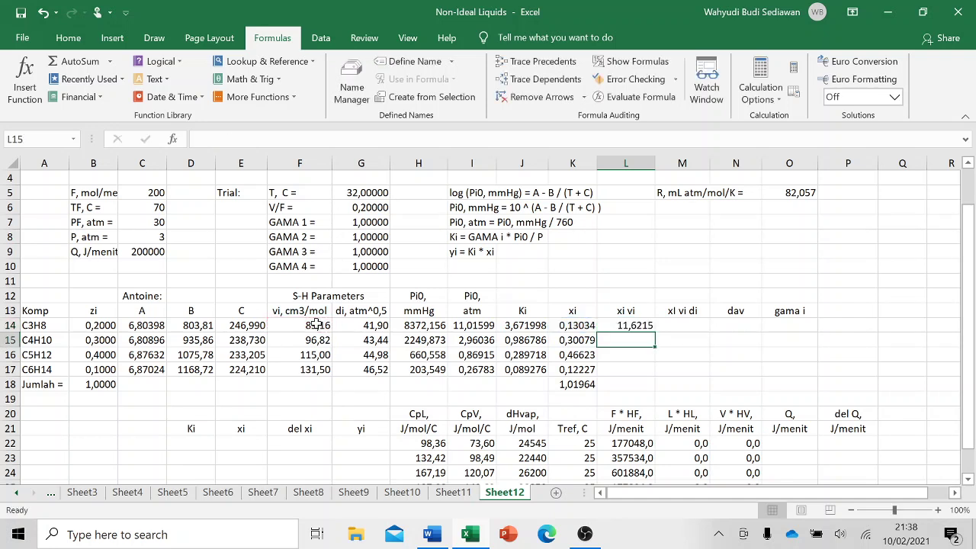
click(631, 326)
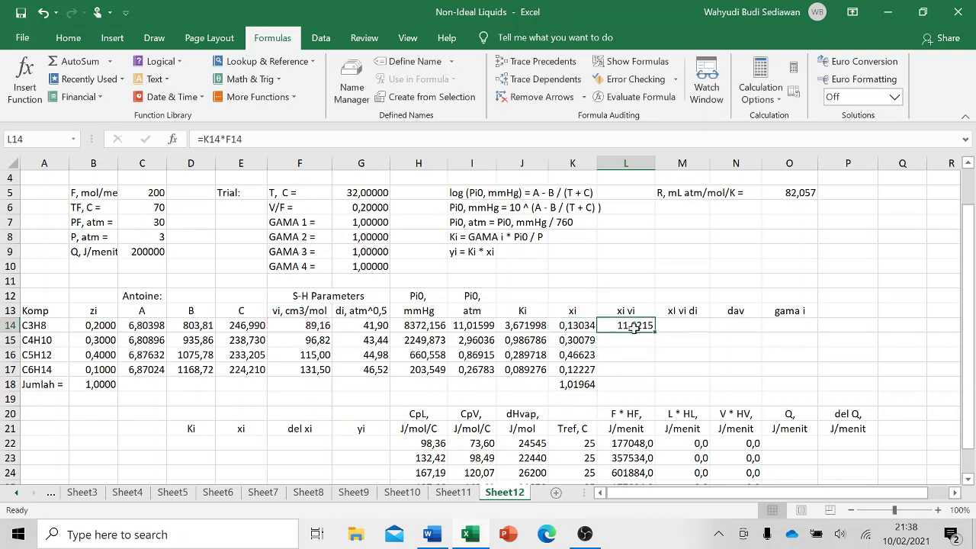
drag(655, 332, 648, 374)
Calculate xi vi di with =L14*G14 in M14 and fill the formula down to M17
click(692, 325)
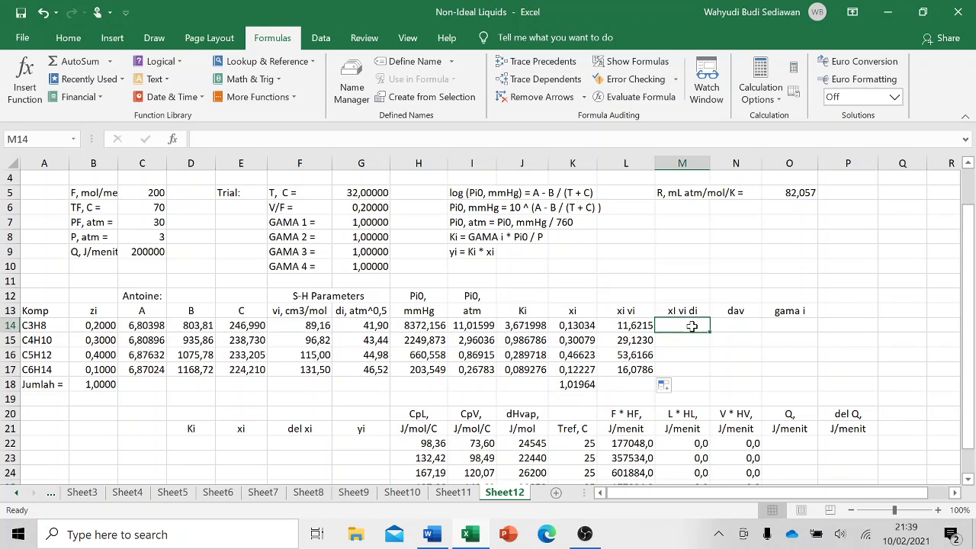
text(=)
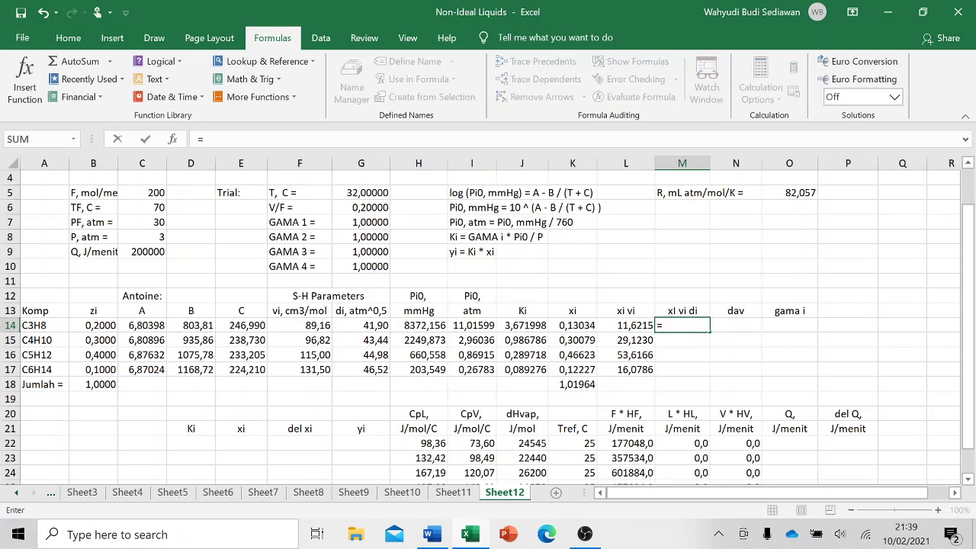
click(619, 324)
text(*)
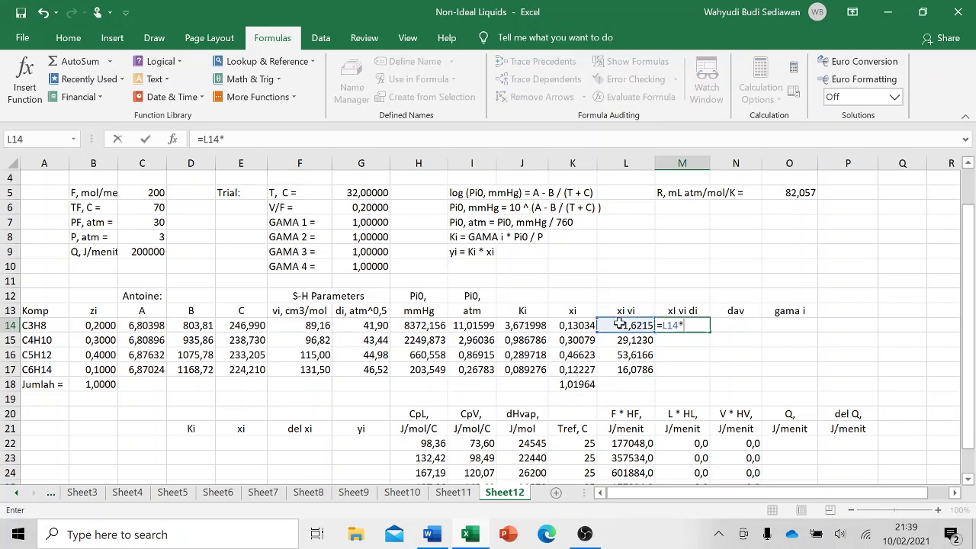
click(366, 324)
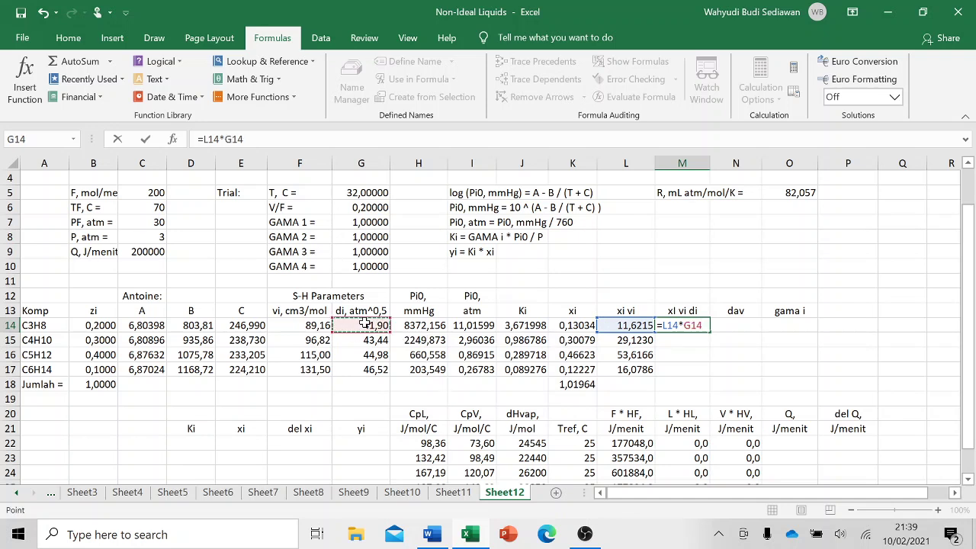
key(Return)
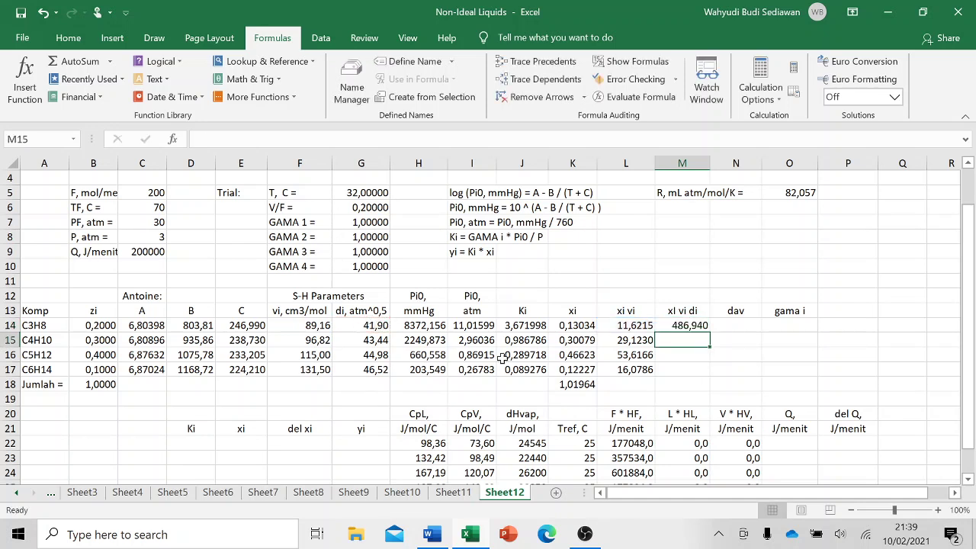
click(690, 326)
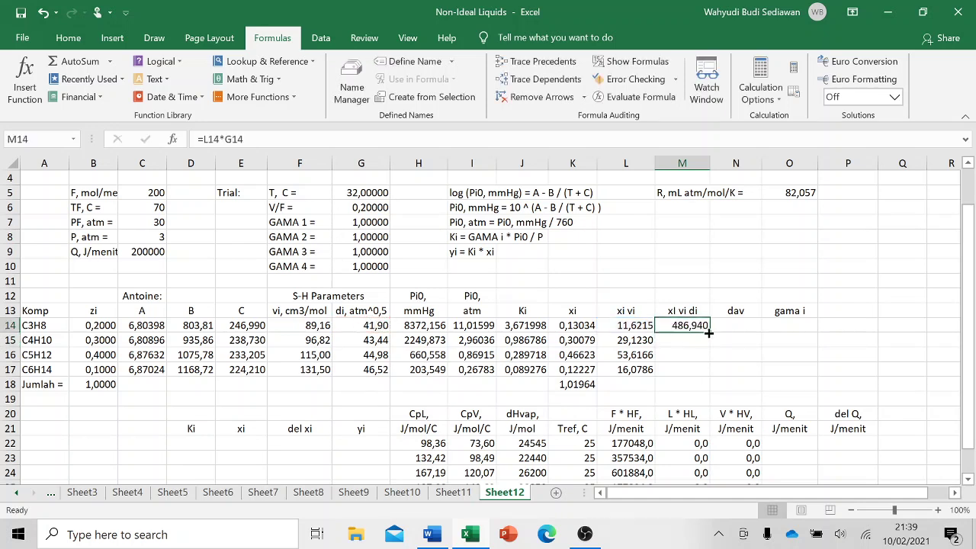
drag(710, 333, 715, 372)
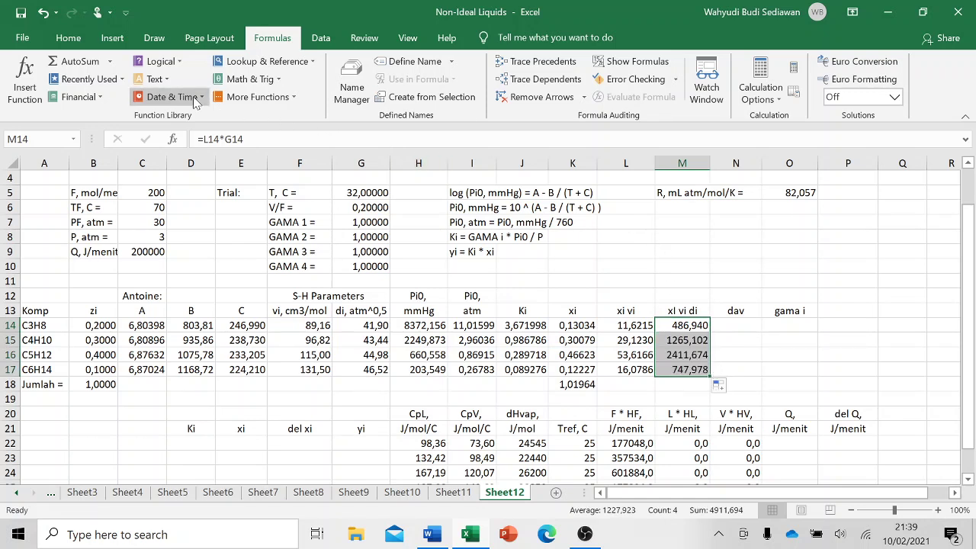
Total the xi vi di and xi vi columns with AutoSum in M18 and L18
click(101, 67)
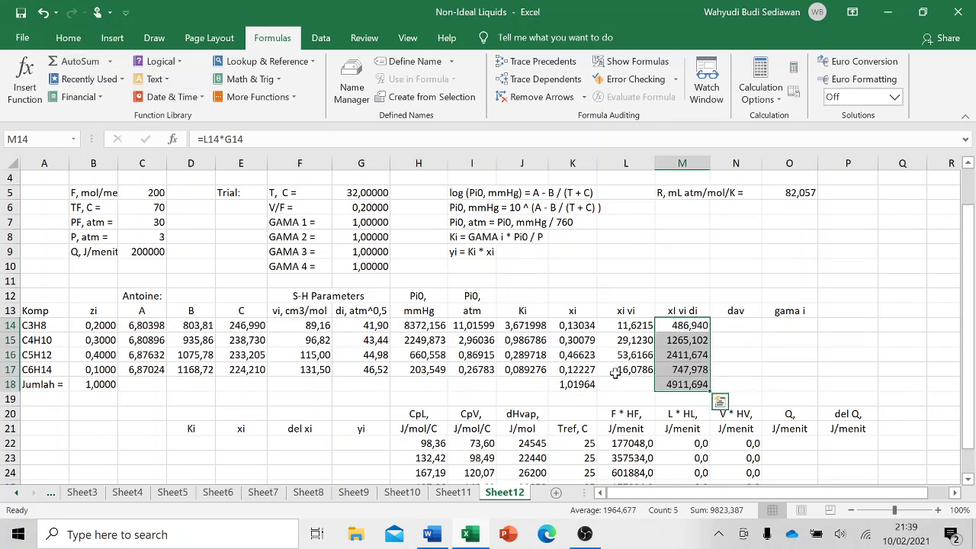
drag(634, 326, 636, 369)
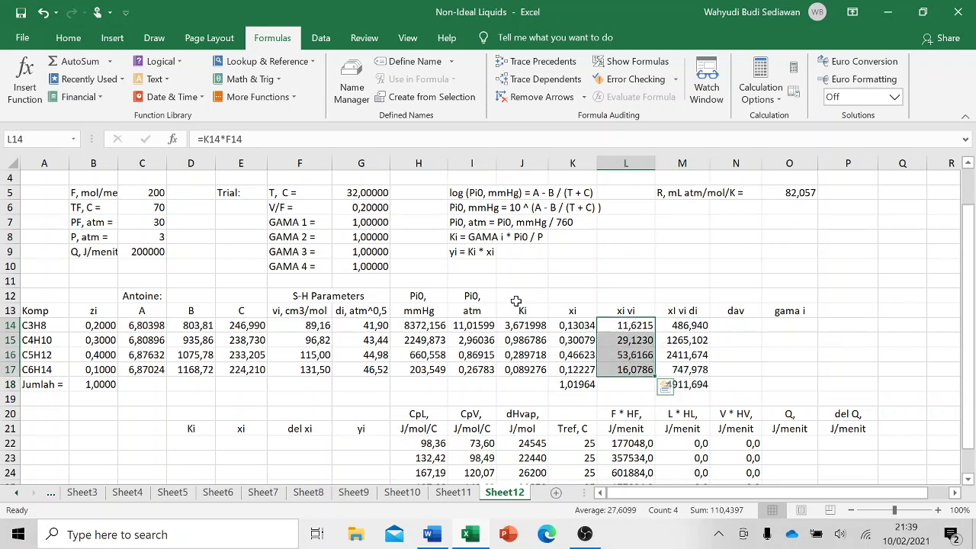
click(92, 66)
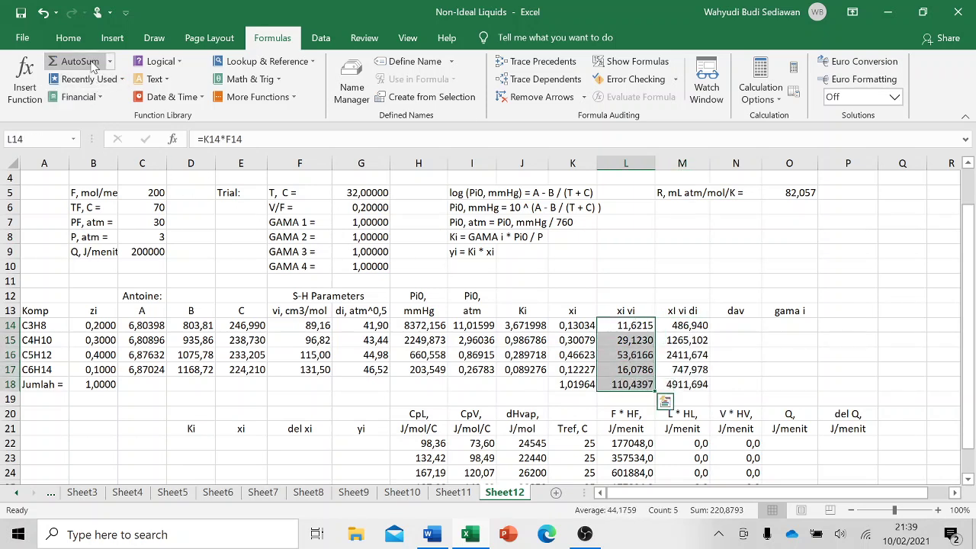
Calculate dav in N18 by dividing the two column totals with =M18/L18
click(722, 384)
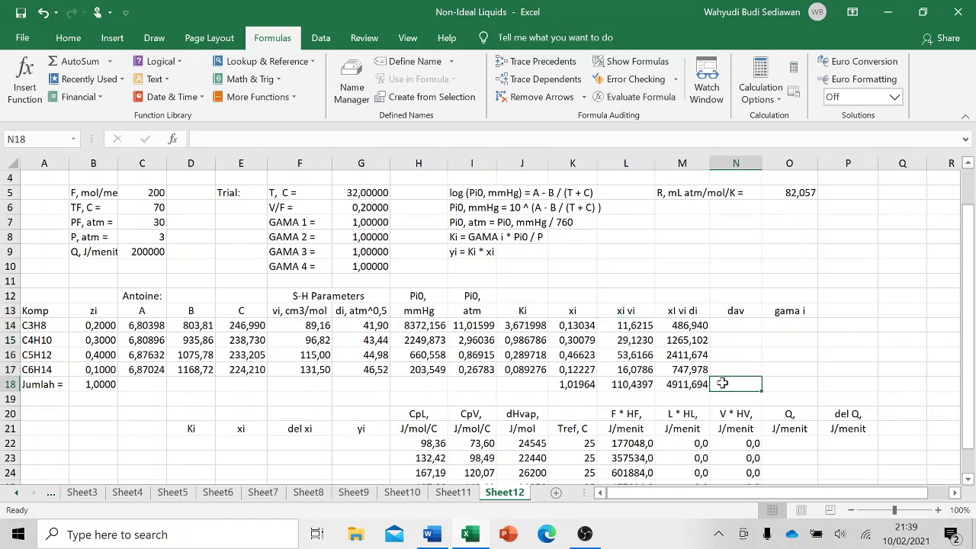
text(=)
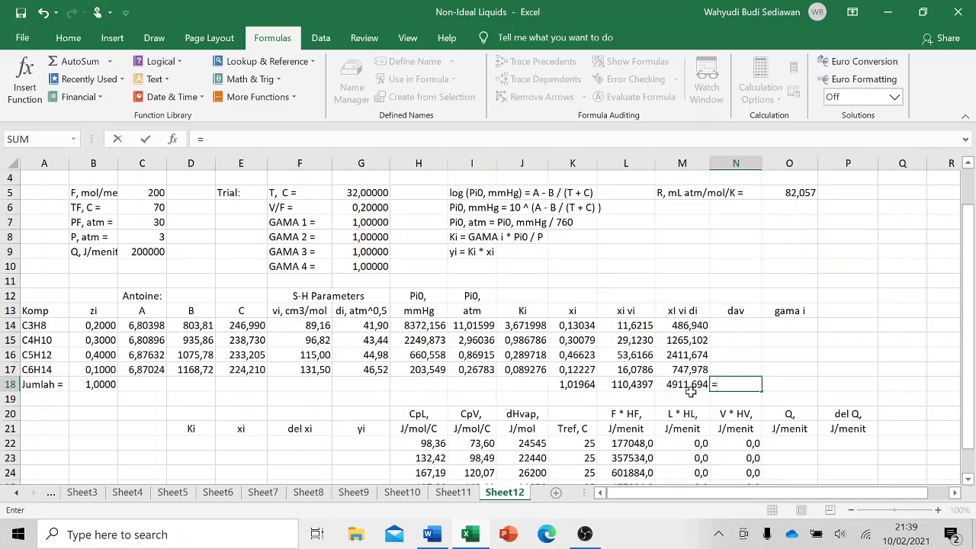
click(684, 386)
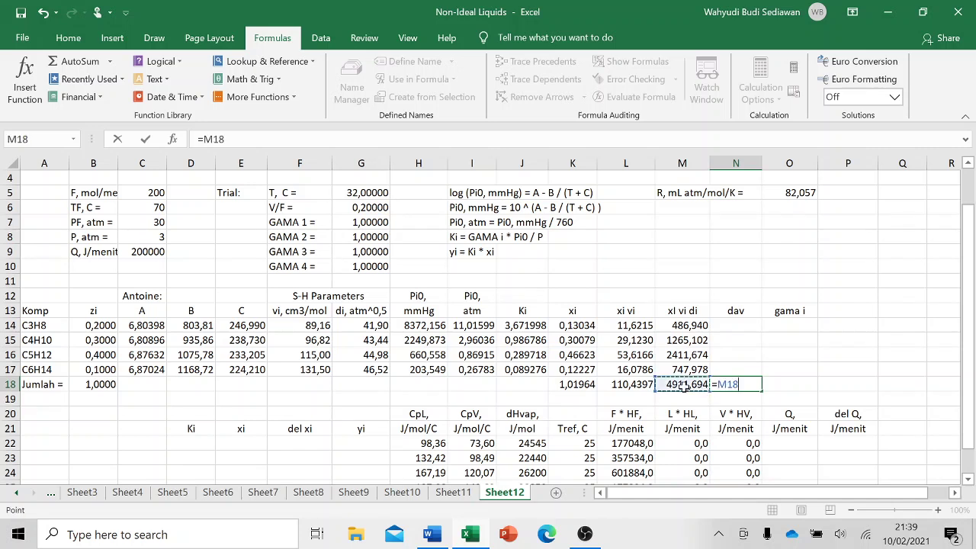
text(/)
click(633, 385)
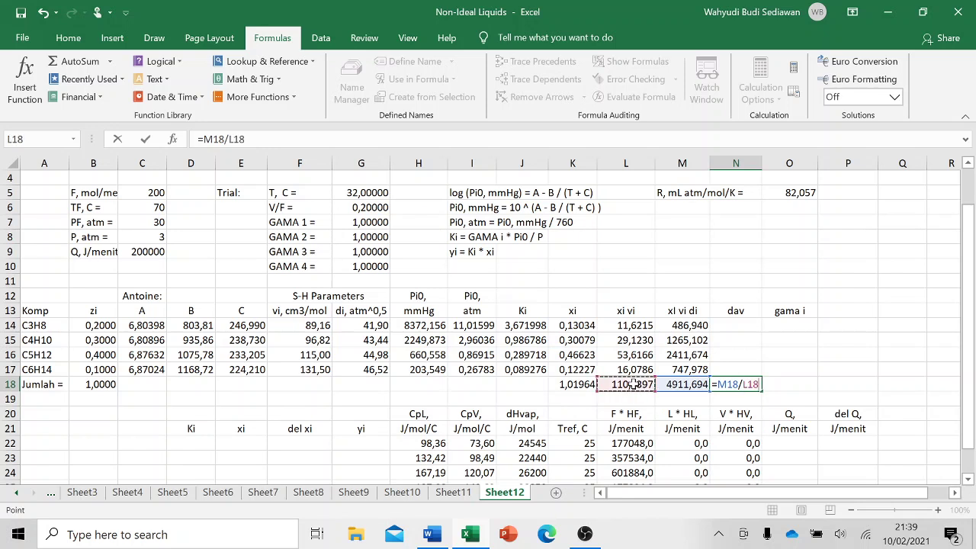
key(Return)
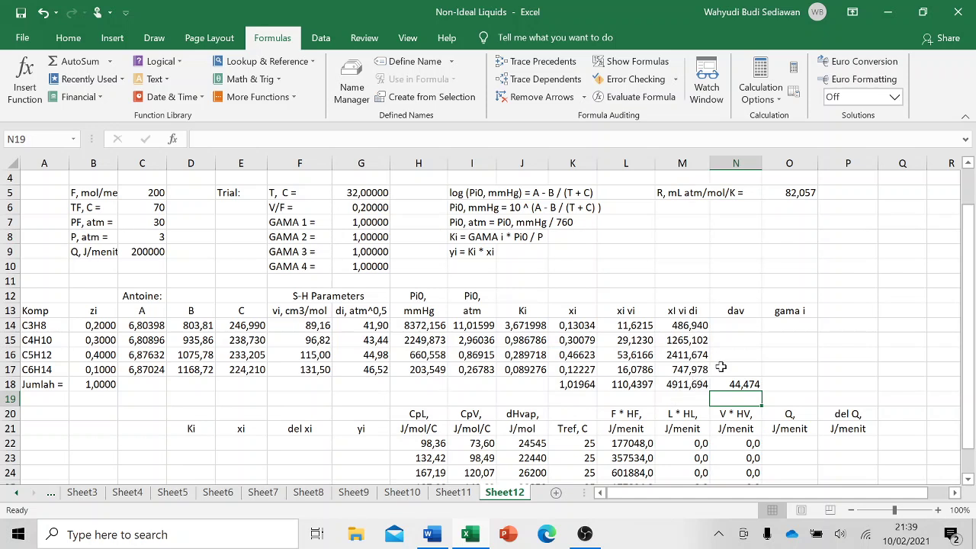
Begin the gama i formula in O14 with =exp((F14/$O$5/($G$5+273,15))*, using absolute references for R and T
click(789, 326)
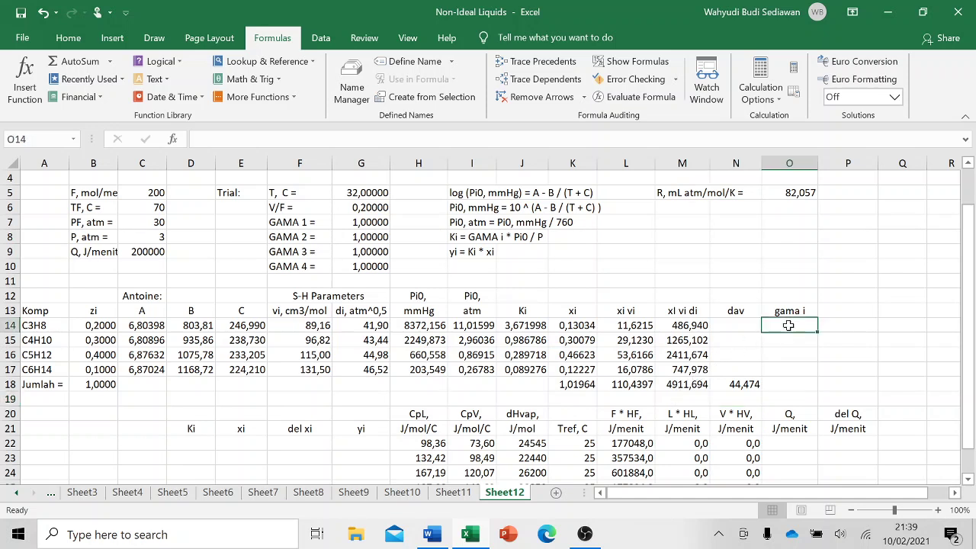
text(=)
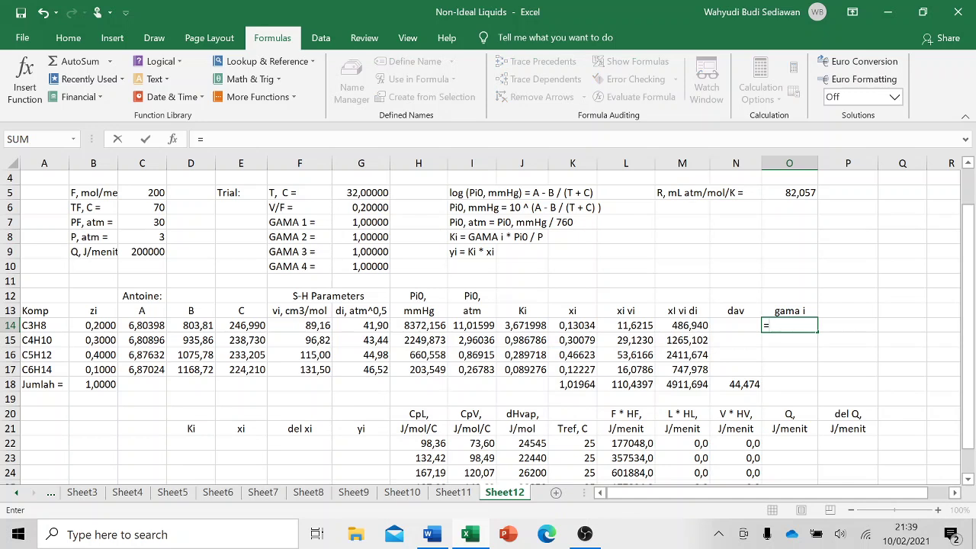
text(ex)
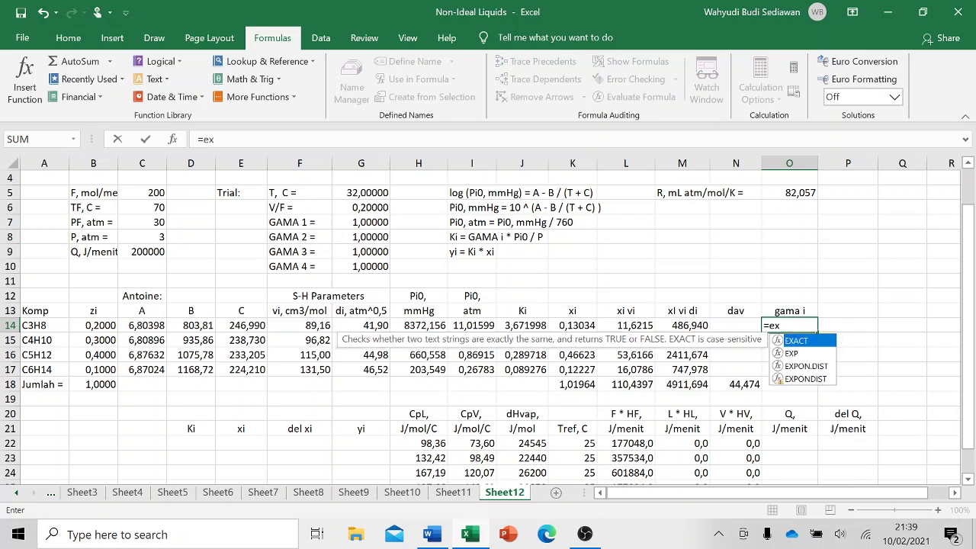
text(p()
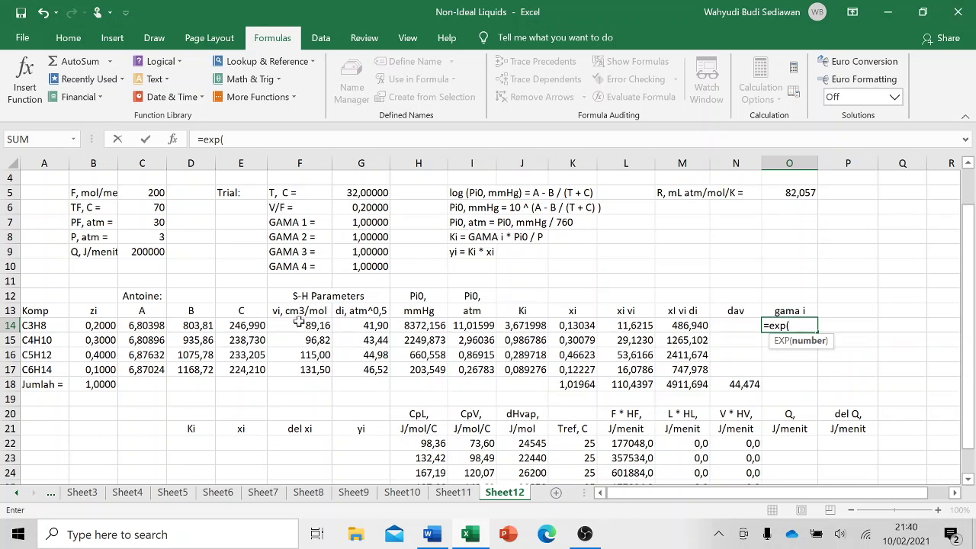
text(()
click(308, 323)
text(/)
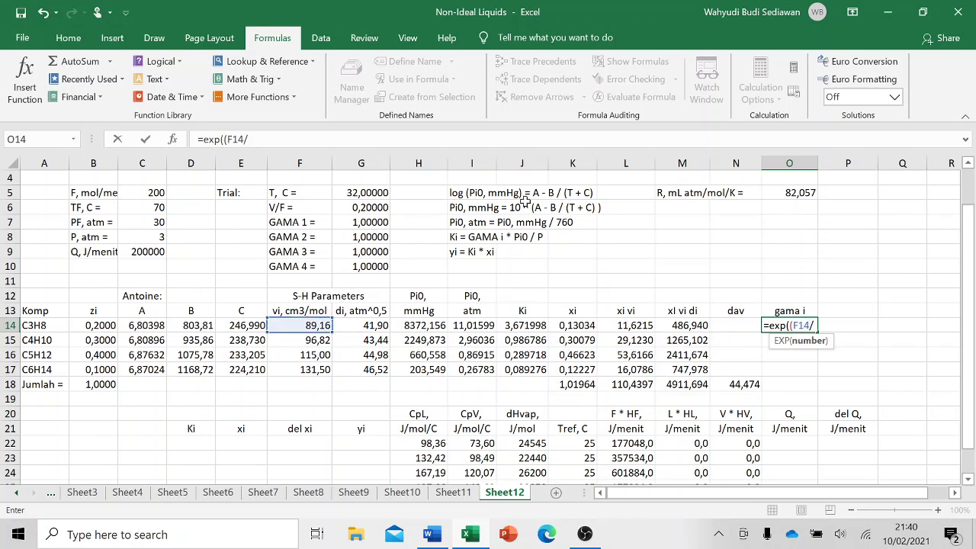
click(785, 192)
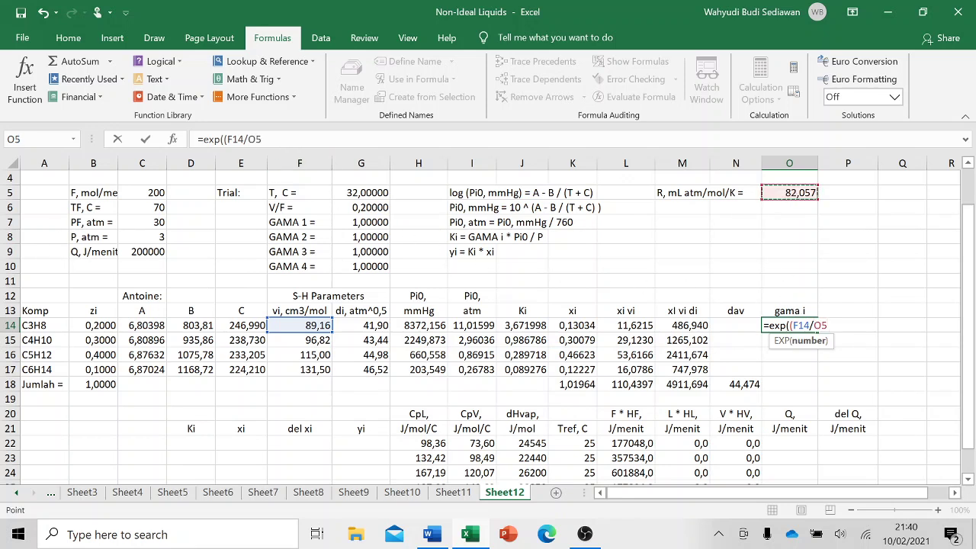
click(246, 139)
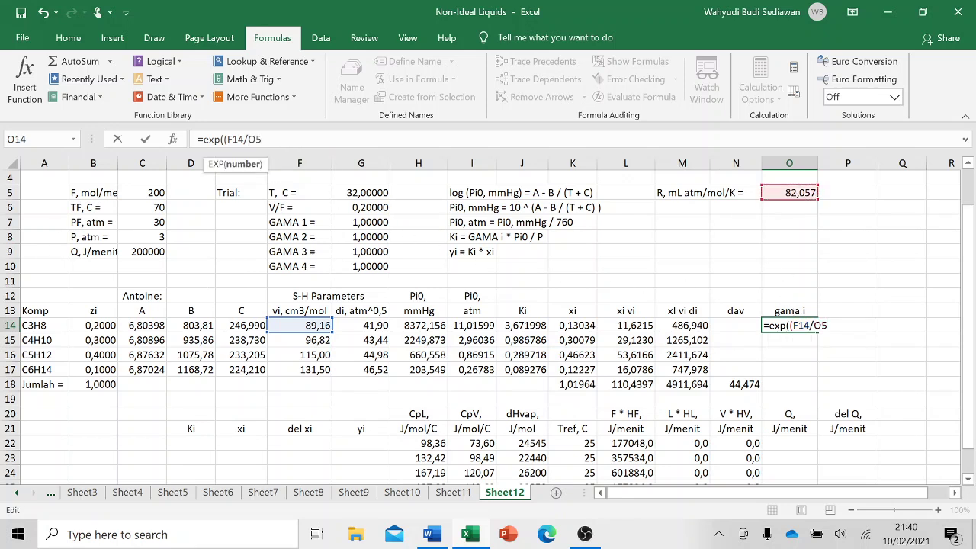
text($O$5/()
click(349, 193)
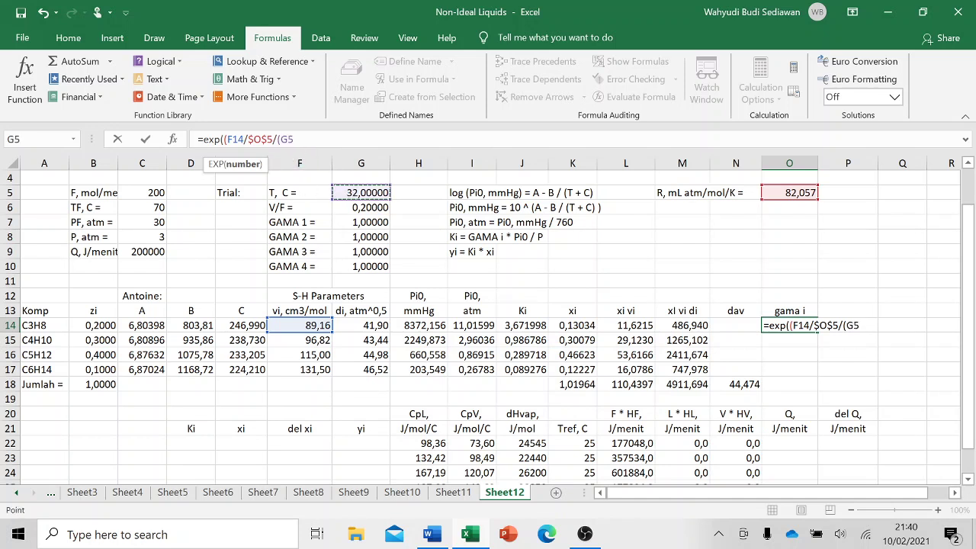
click(280, 139)
text($G$5)
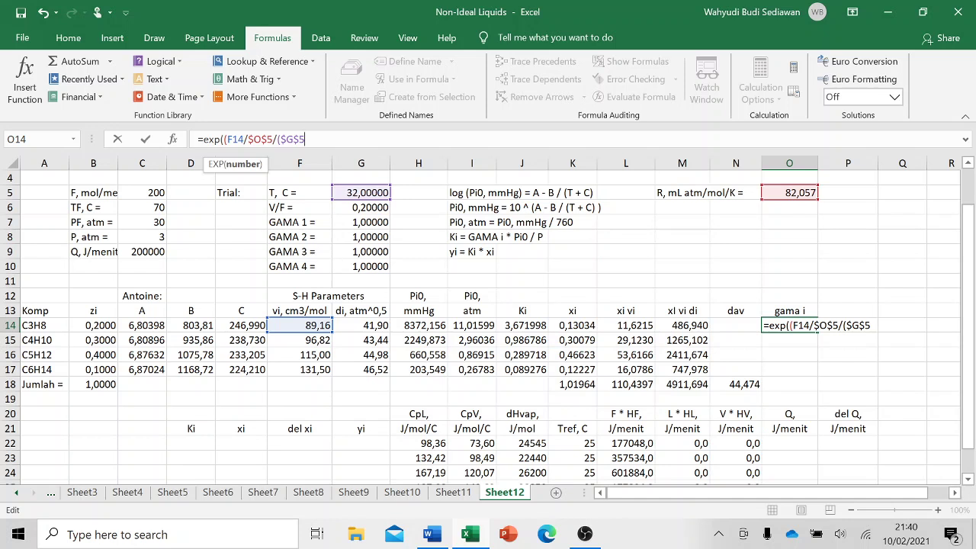
text(+273,15)))
text(*)
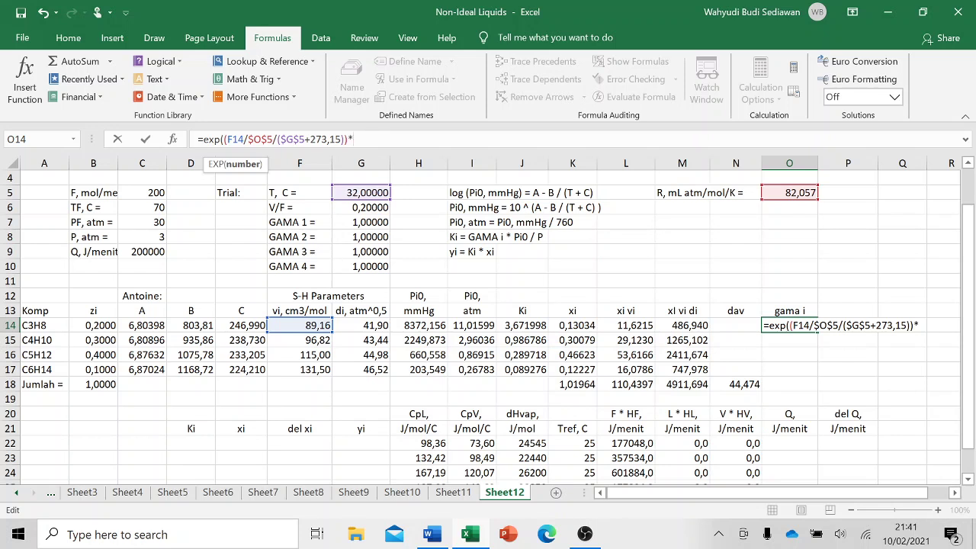
Complete the gama i formula in O14 with the factor (G14-$N$18)^2) and fill it down to O17
text(()
click(370, 326)
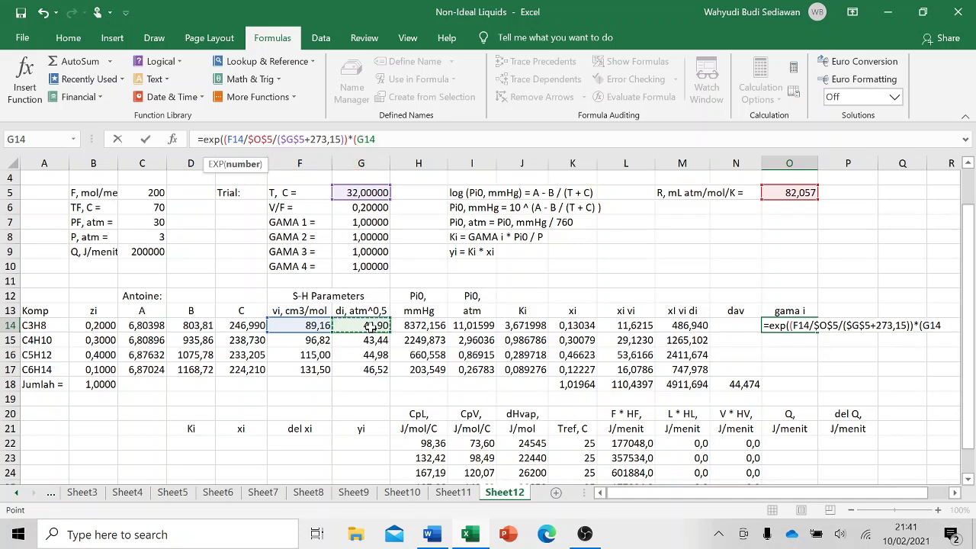
text(-)
click(729, 384)
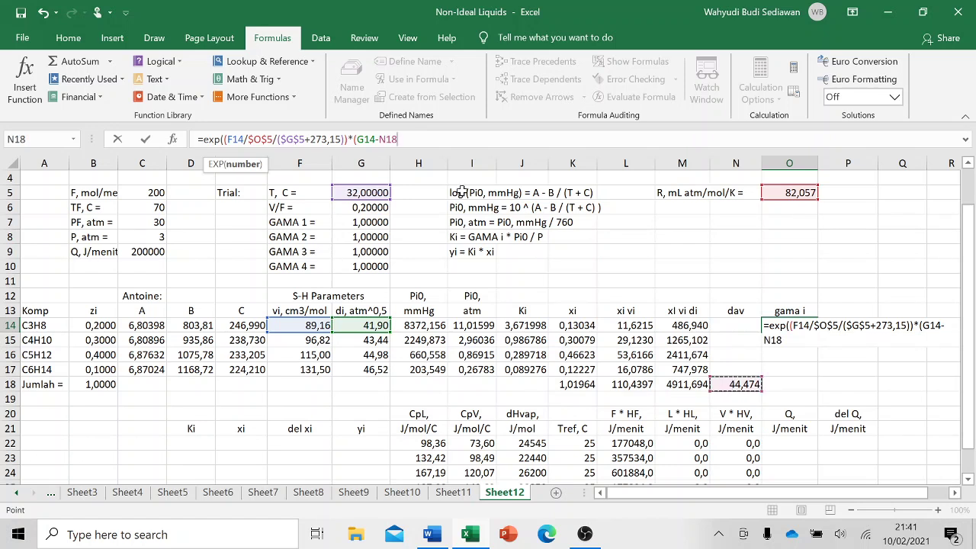
click(378, 138)
text($N)
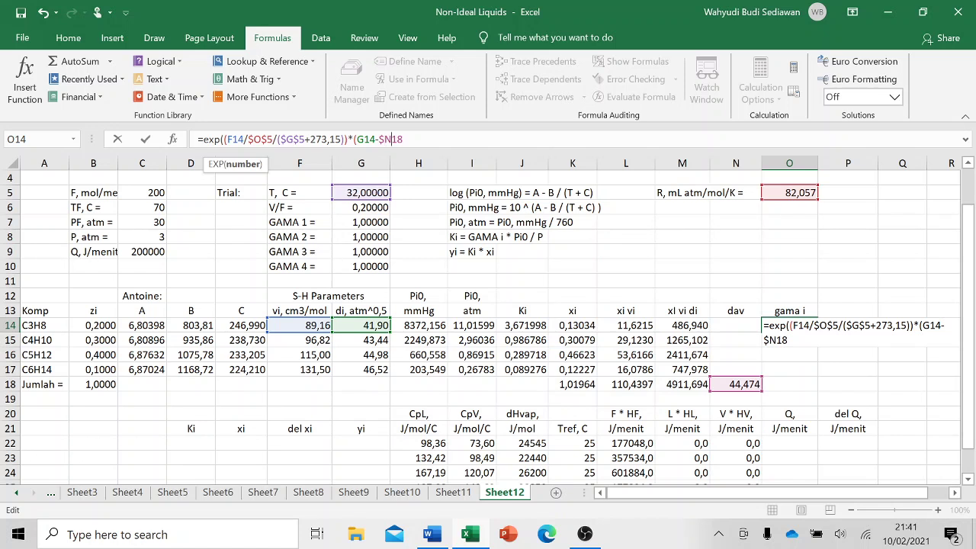
text($18)^2))
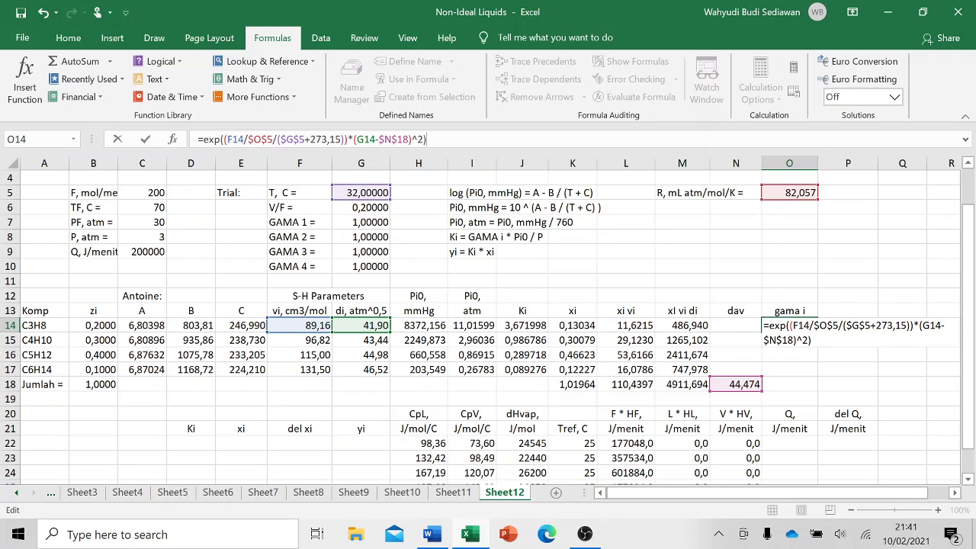
key(Return)
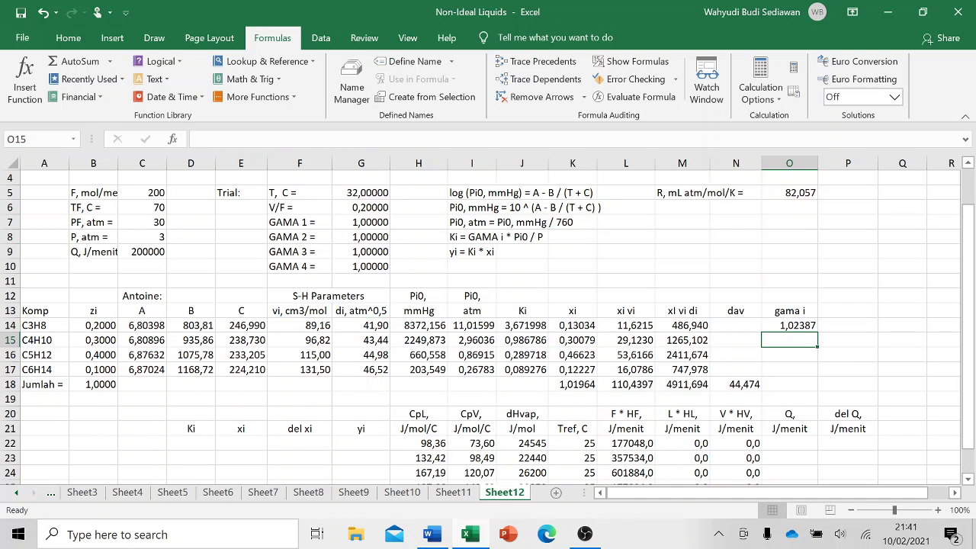
click(793, 326)
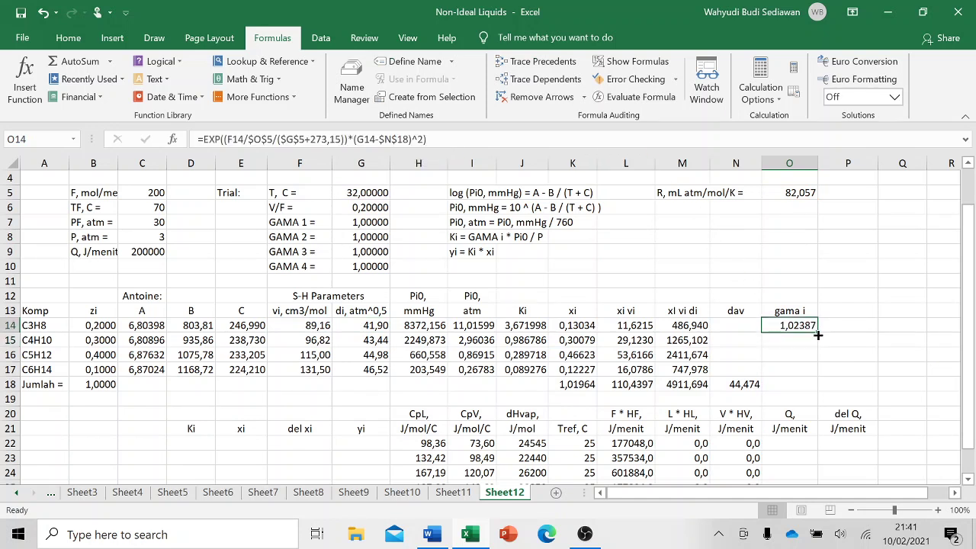
drag(818, 332, 822, 378)
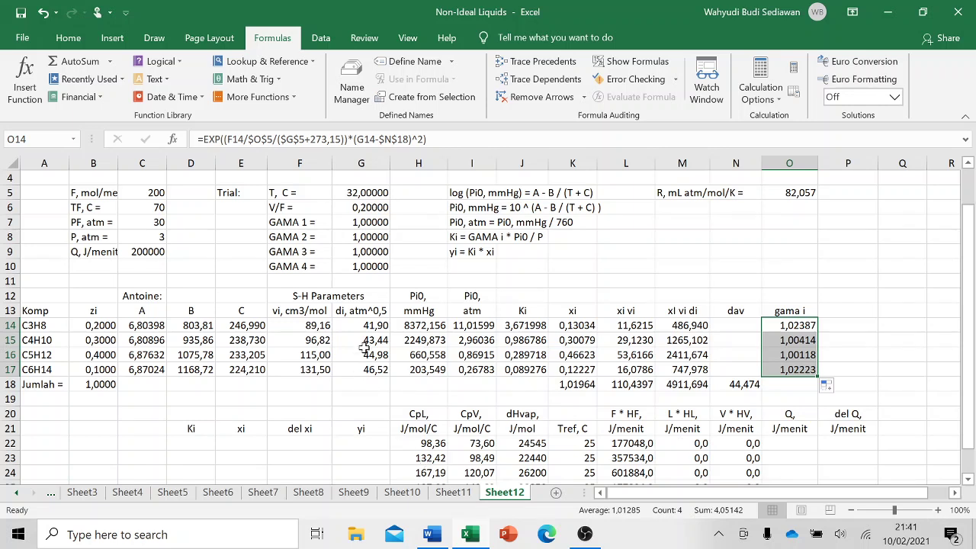
Calculate the new Ki in D22 from gama i, Pi0 in atm and P with =O14*I14/$C$8
scroll(369, 330, down, 1)
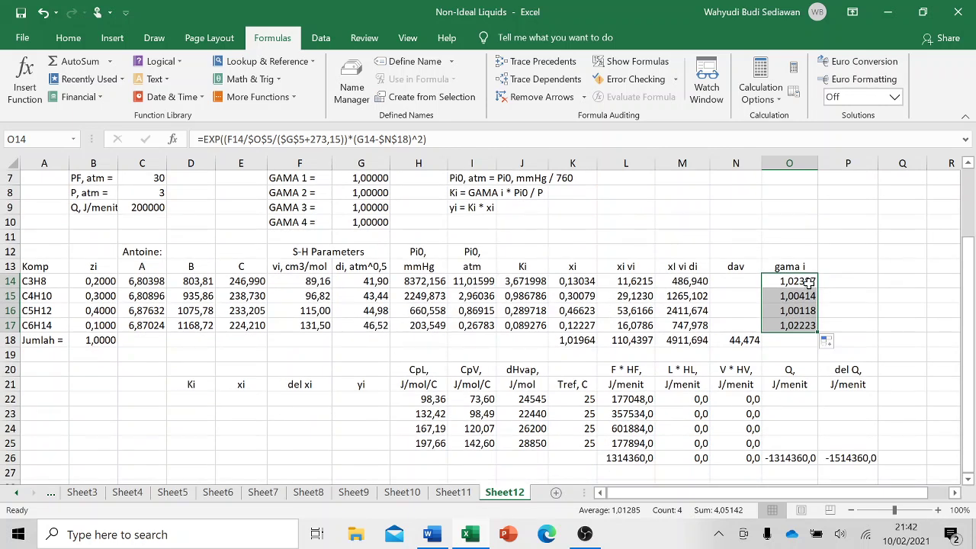
click(194, 399)
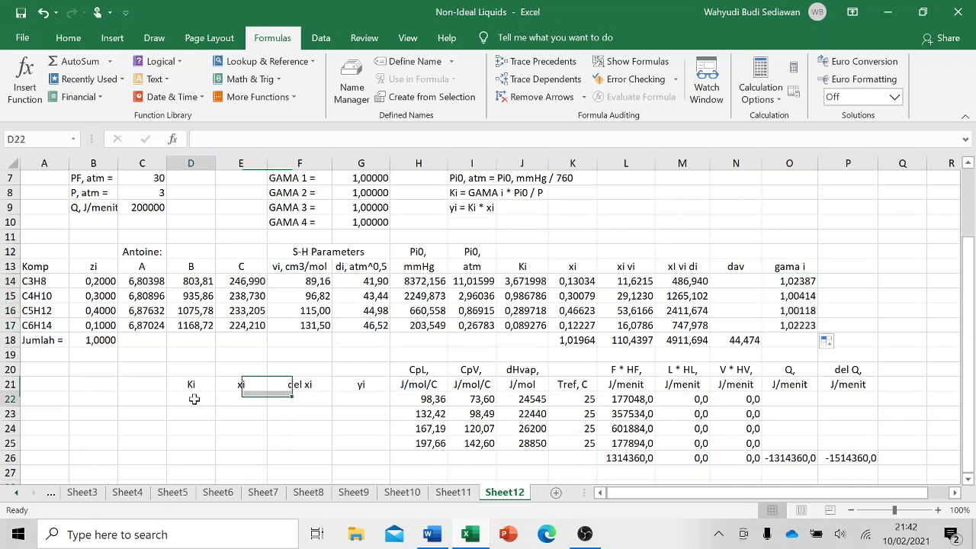
text(=)
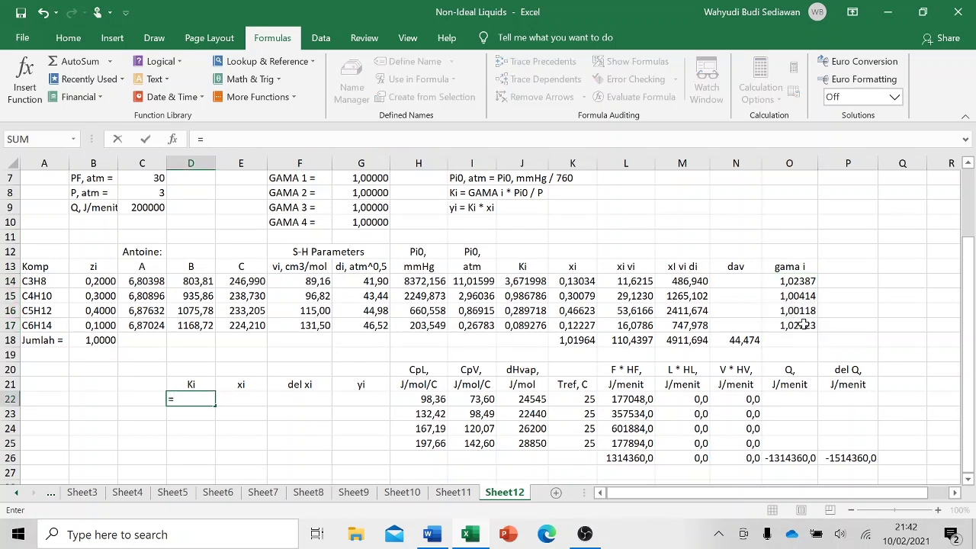
click(798, 280)
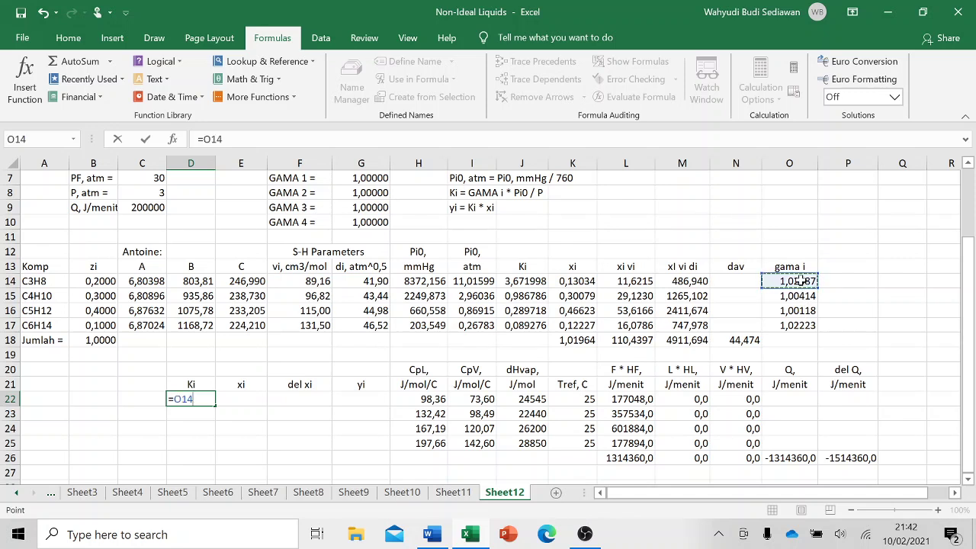
text(*)
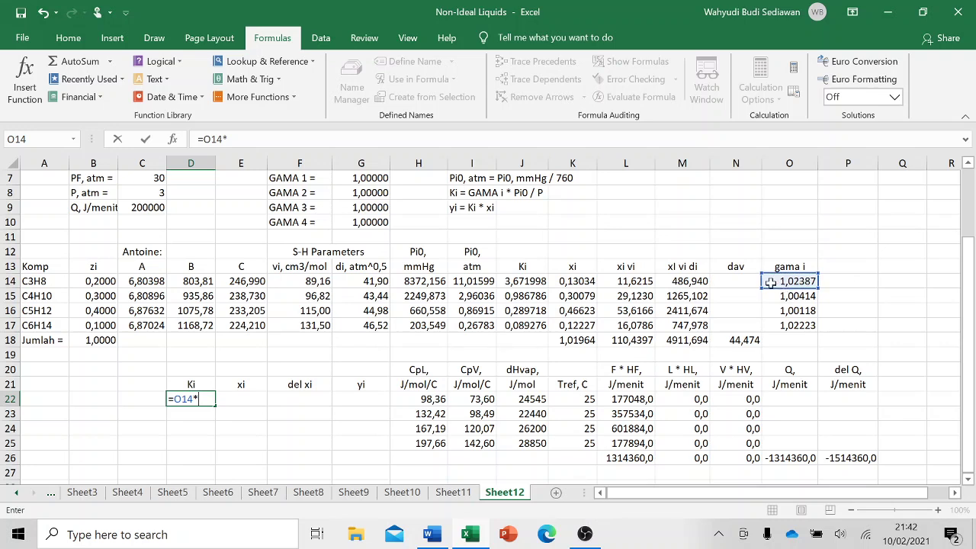
scroll(697, 301, up, 2)
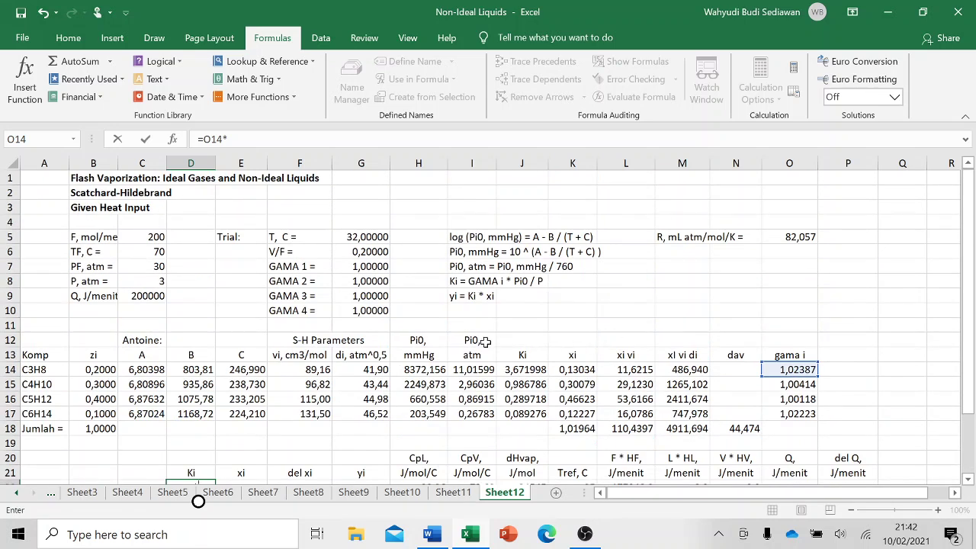
click(464, 369)
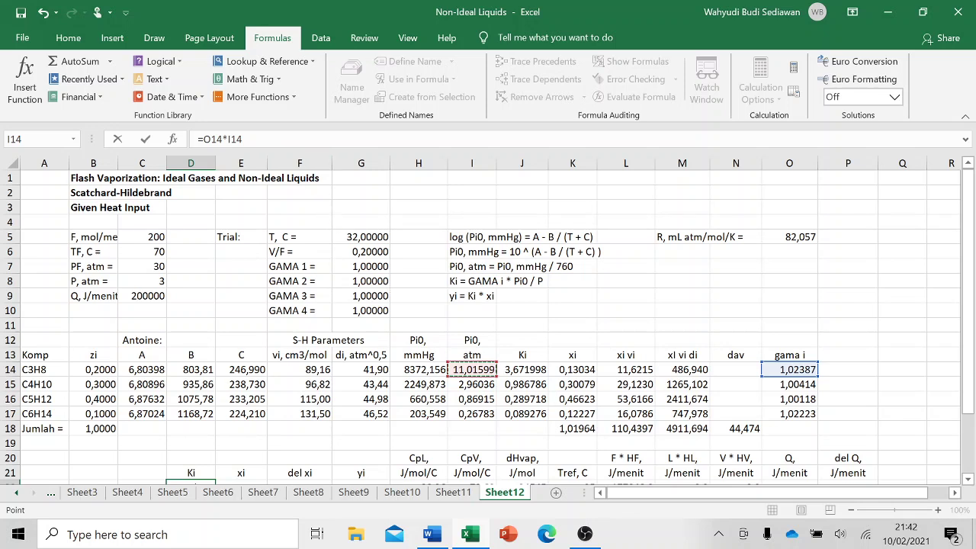
key(F2)
text(*)
key(BackSpace)
text(/)
click(143, 282)
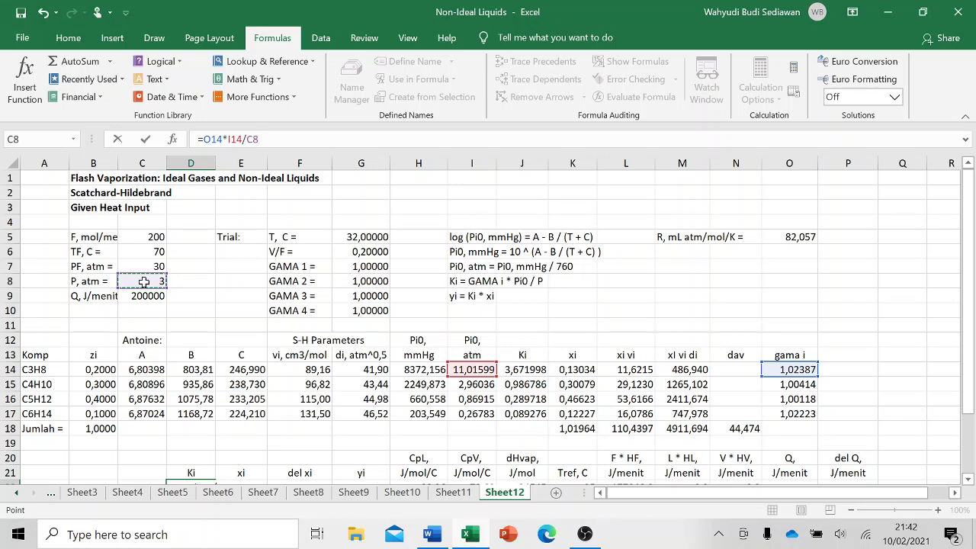
click(244, 139)
text($C$)
key(Return)
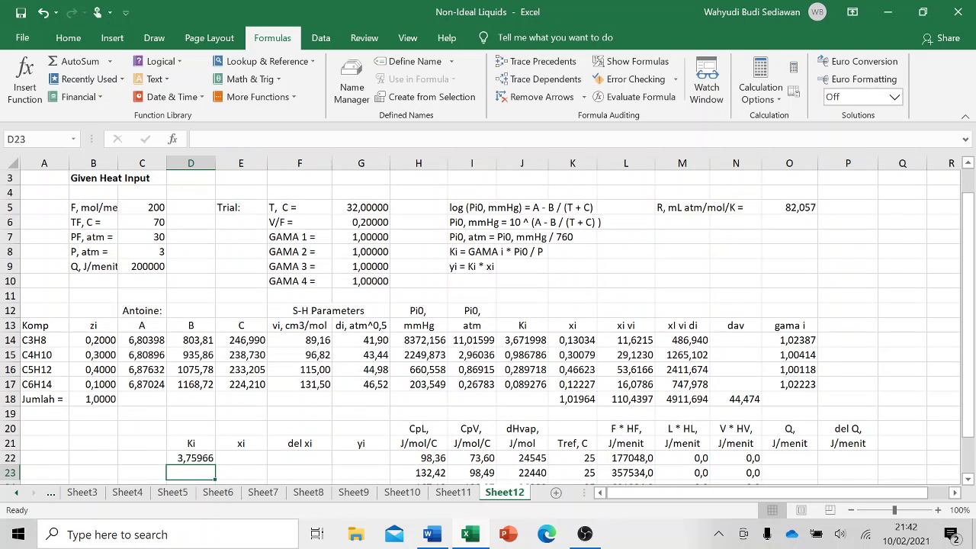
Fill the Ki formula from D22 down to D25
scroll(267, 159, down, 3)
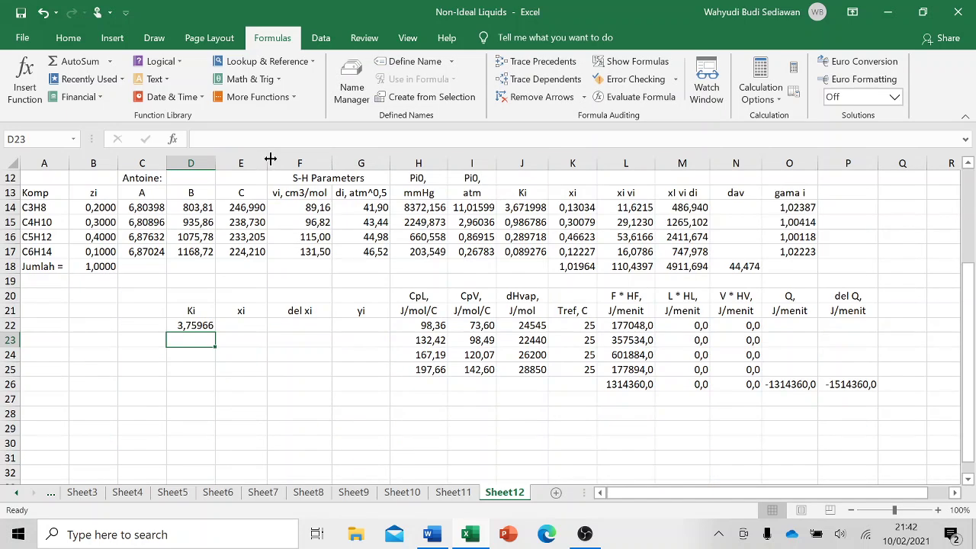
click(202, 325)
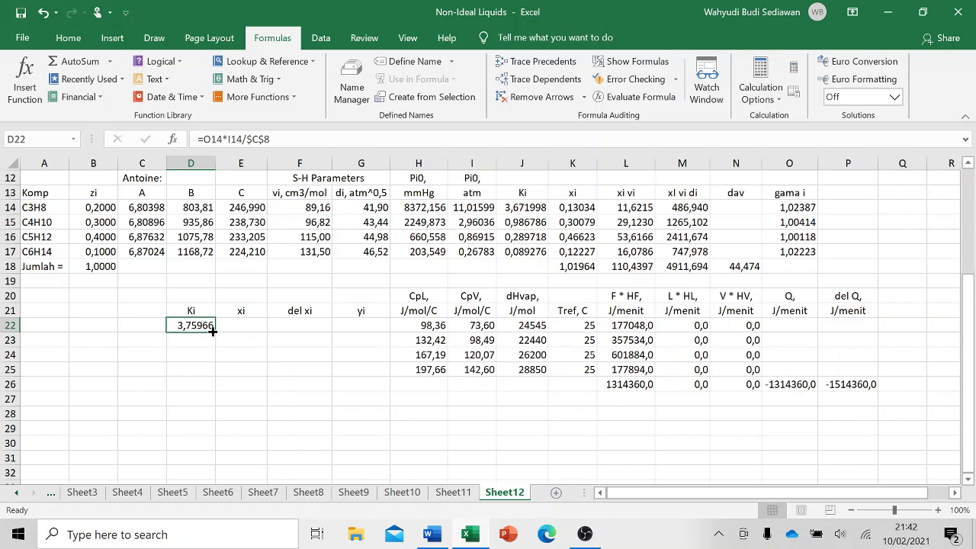
drag(215, 332, 212, 373)
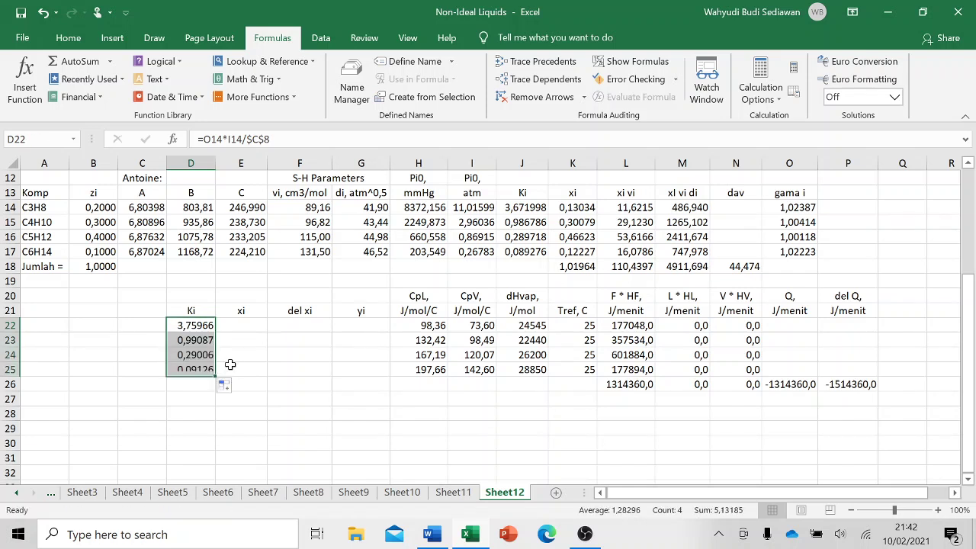
Begin the new xi formula in E22 with =B14/(1-$G$6+, using an absolute reference for V/F
click(255, 324)
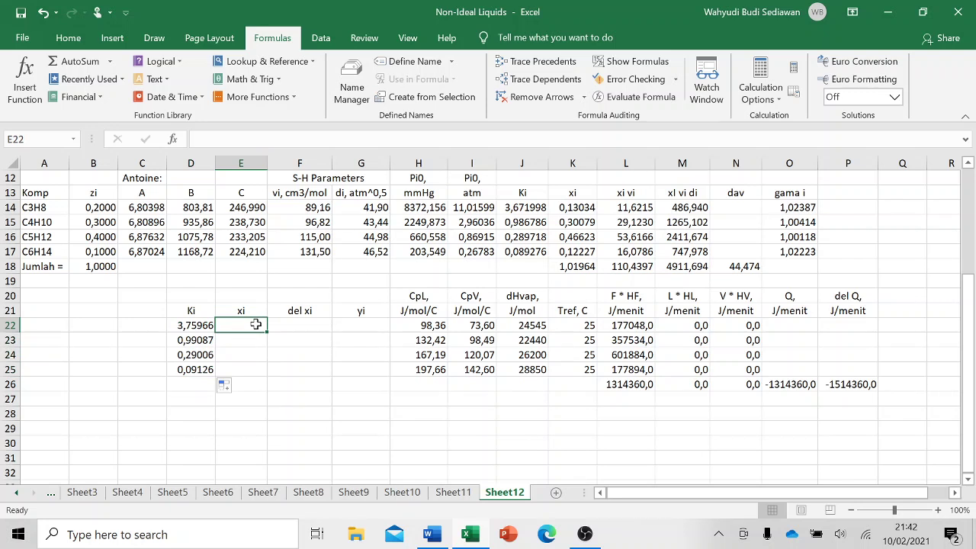
text(=)
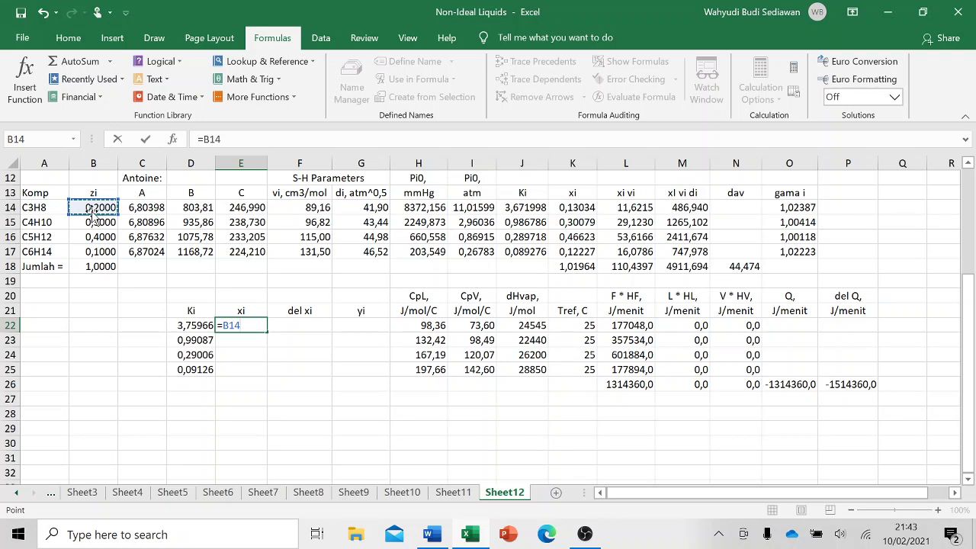
text(/(1-)
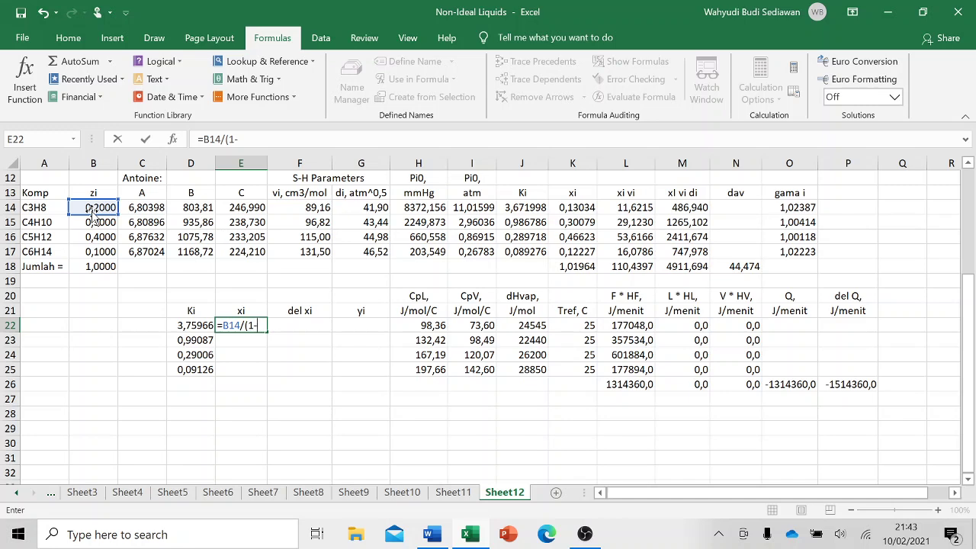
scroll(125, 203, up, 2)
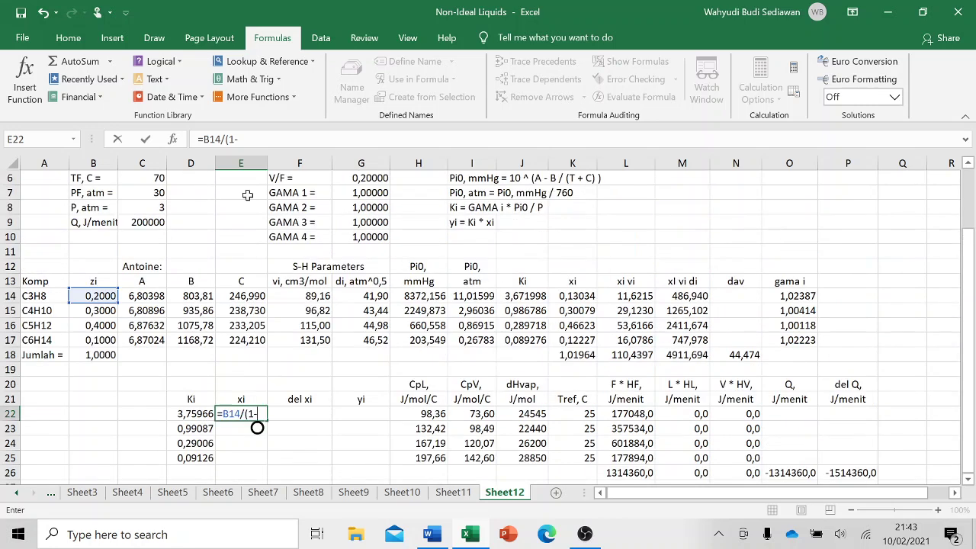
click(353, 178)
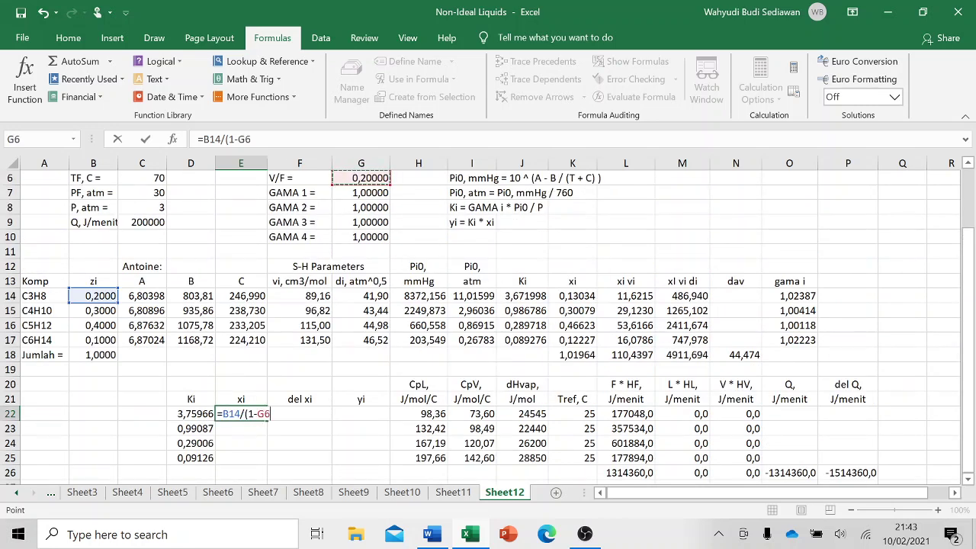
click(237, 139)
text($G)
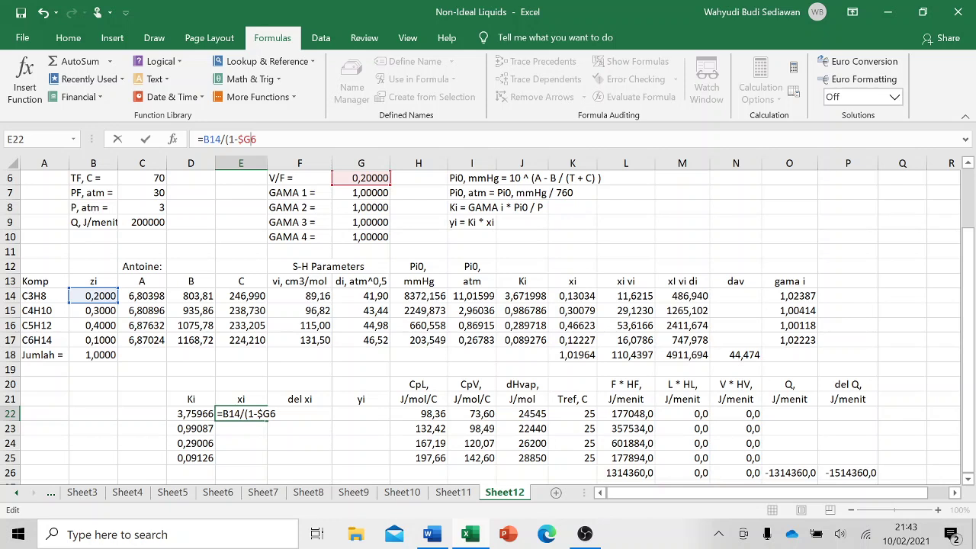
text($6+)
Complete the xi formula in E22 with the term $G$6*D22 and the closing parenthesis
click(361, 178)
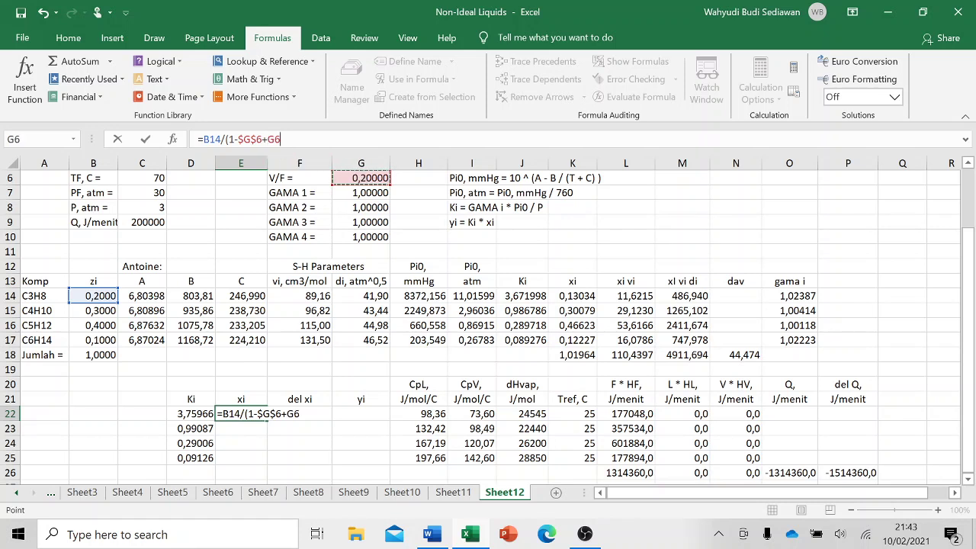
key(F2)
text($G)
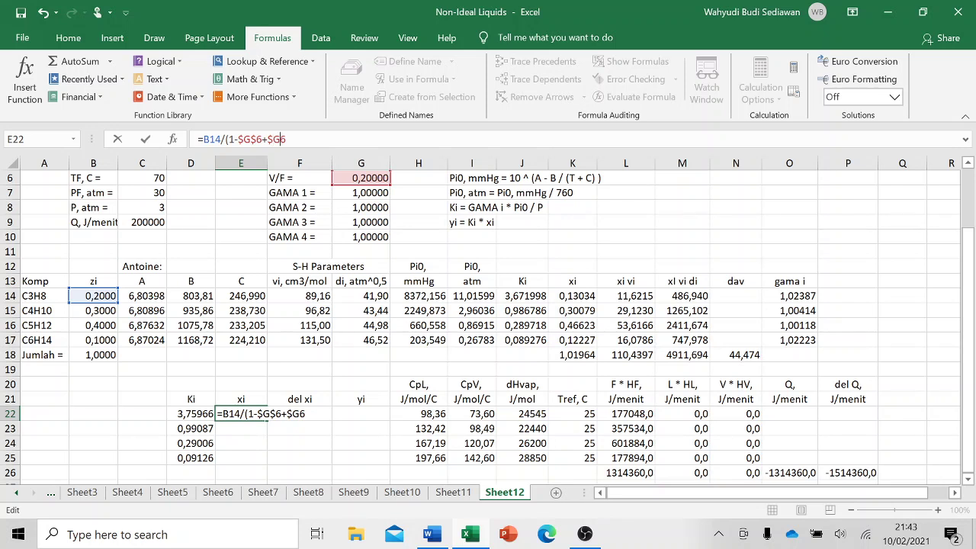
text($6*)
click(199, 413)
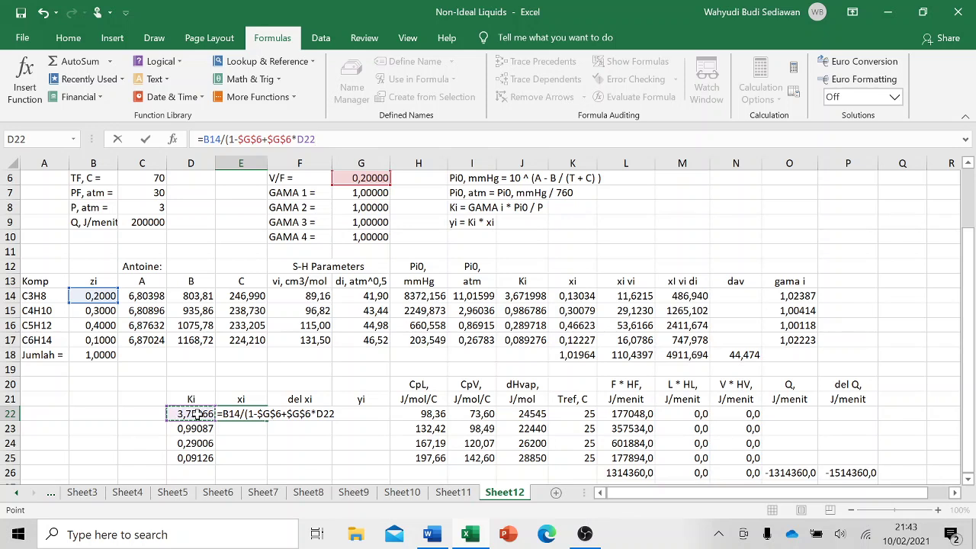
text())
scroll(199, 411, up, 2)
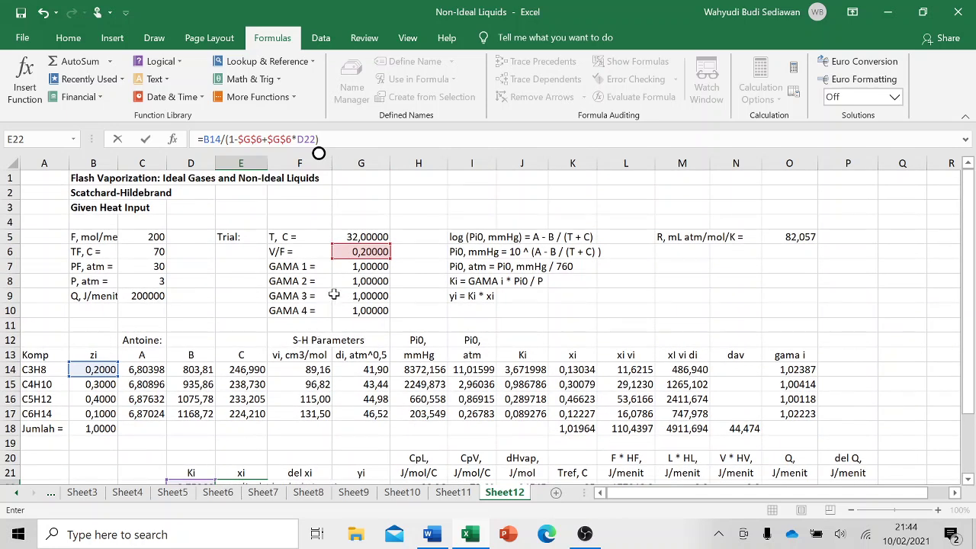
scroll(339, 290, down, 1)
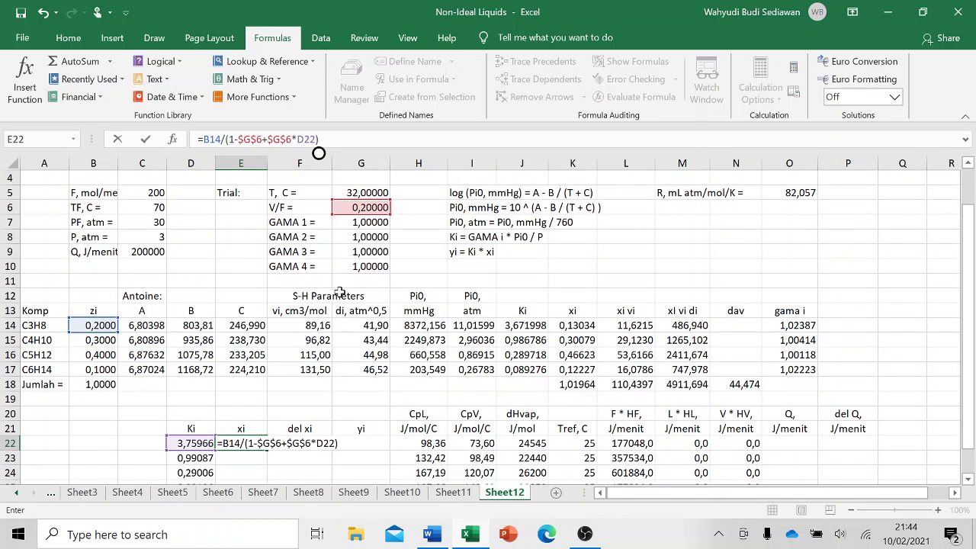
scroll(328, 301, down, 1)
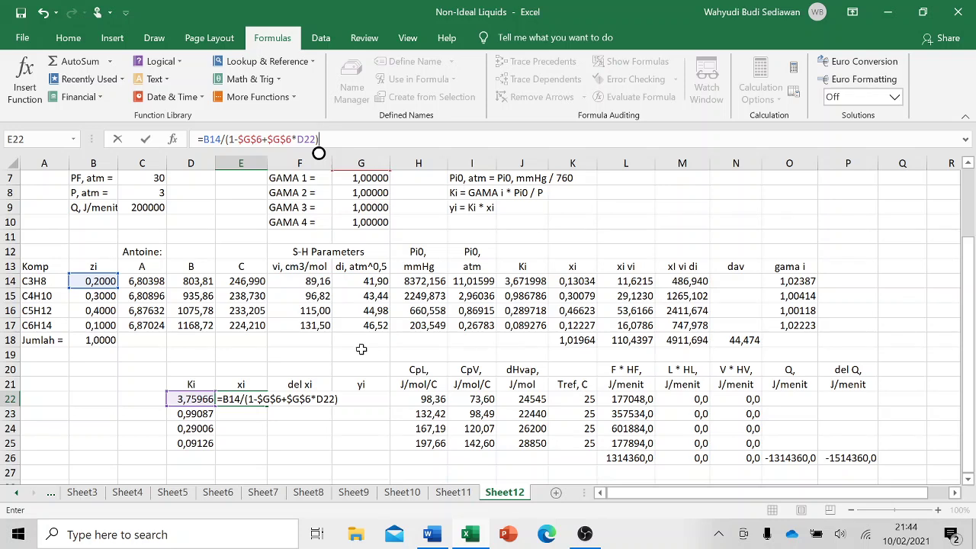
key(Return)
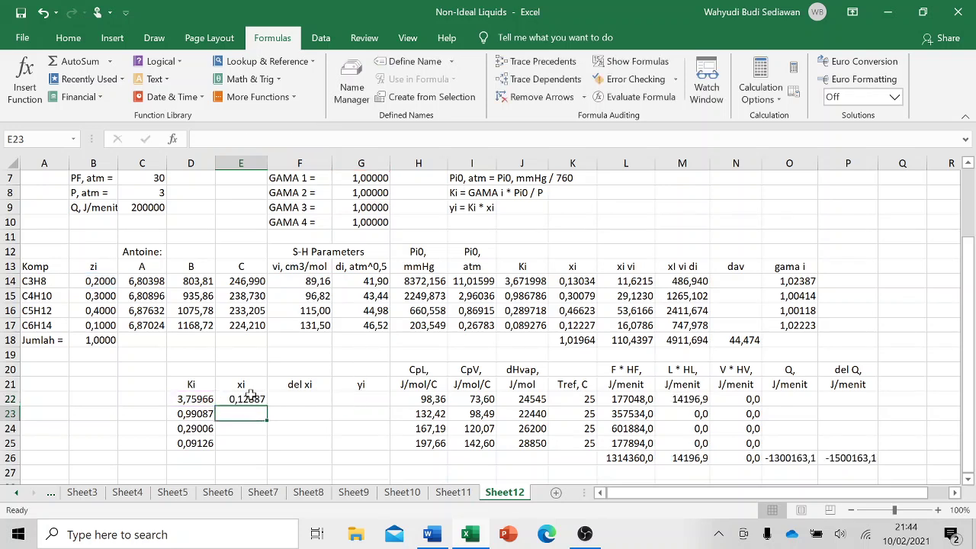
Fill the xi formula from E22 down to E25 and sum the column in E26
click(252, 396)
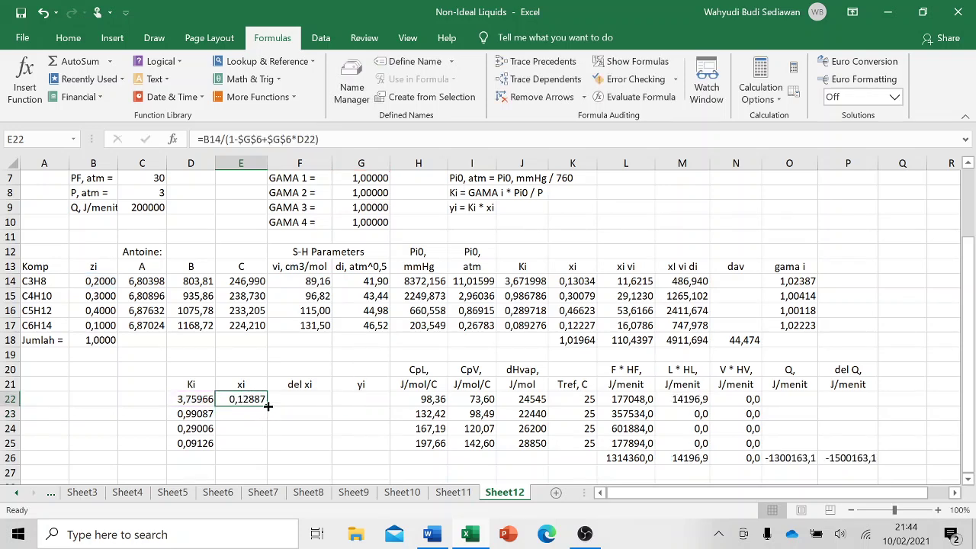
drag(267, 406, 267, 452)
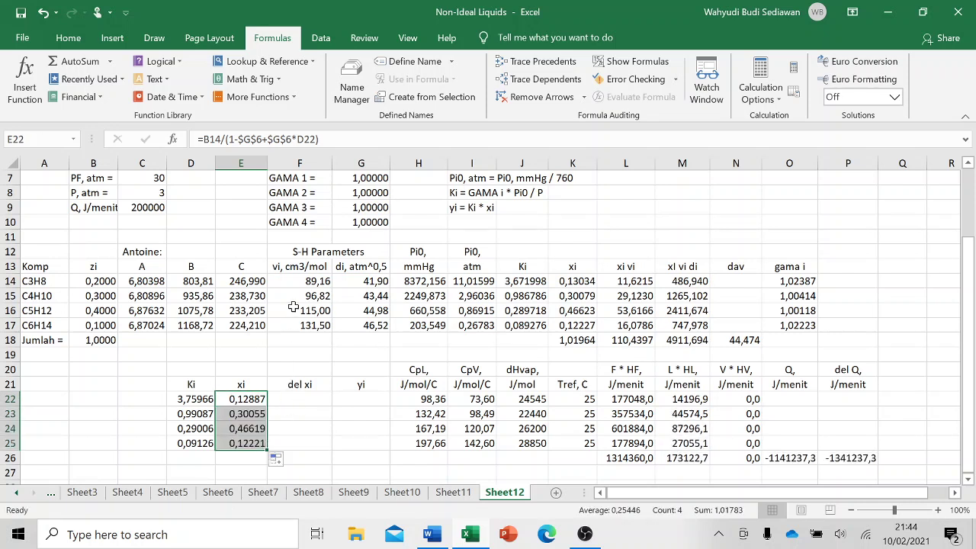
click(76, 61)
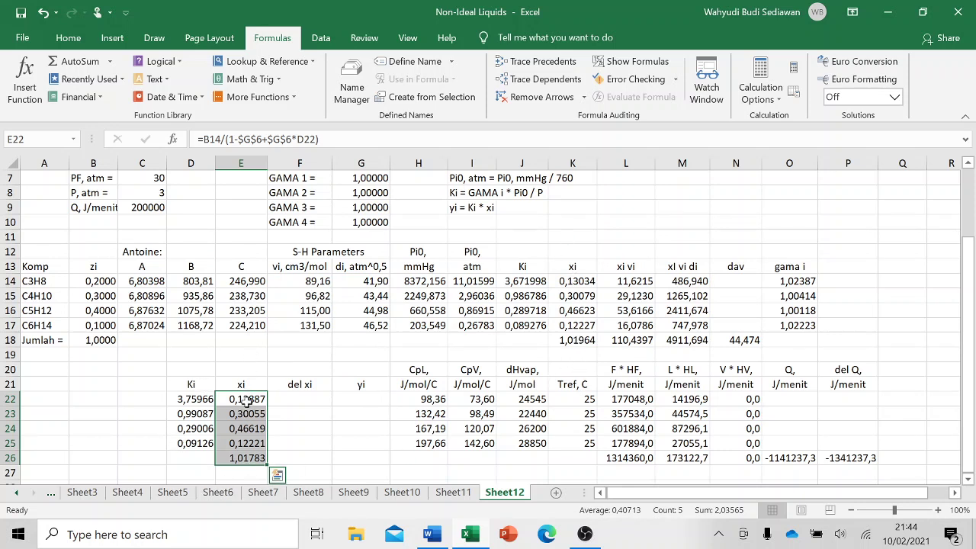
Calculate del xi in F22 as new minus old xi with =E22-K14, and fill it down to F25
click(290, 400)
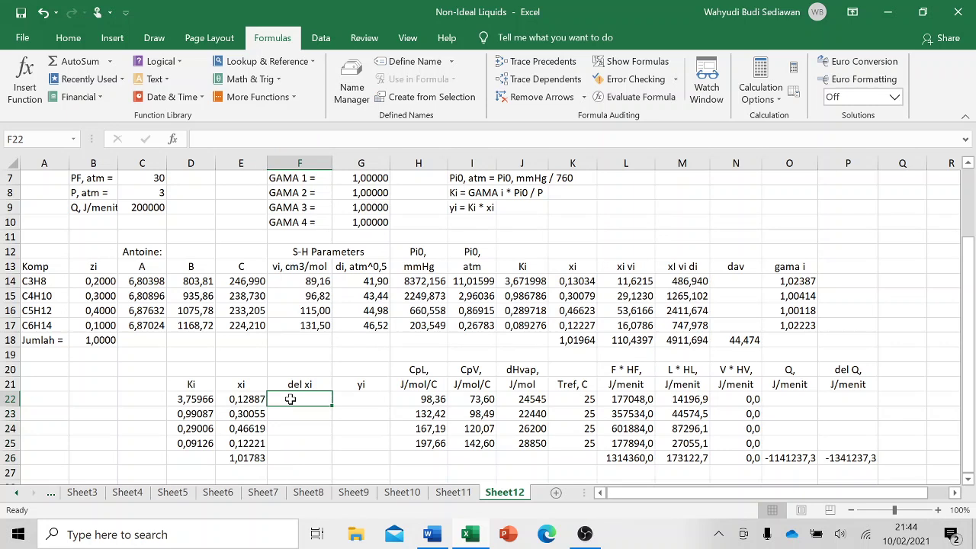
text(=)
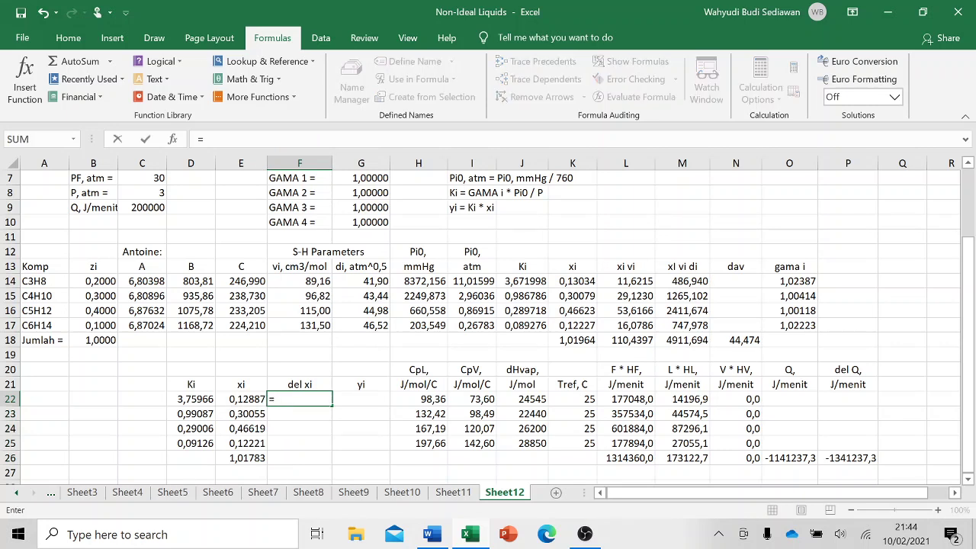
click(234, 399)
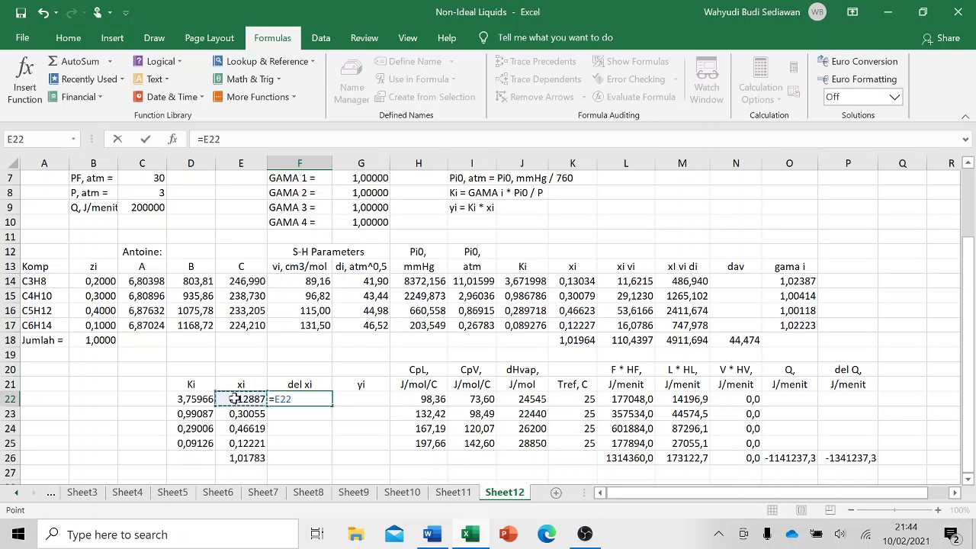
text(-)
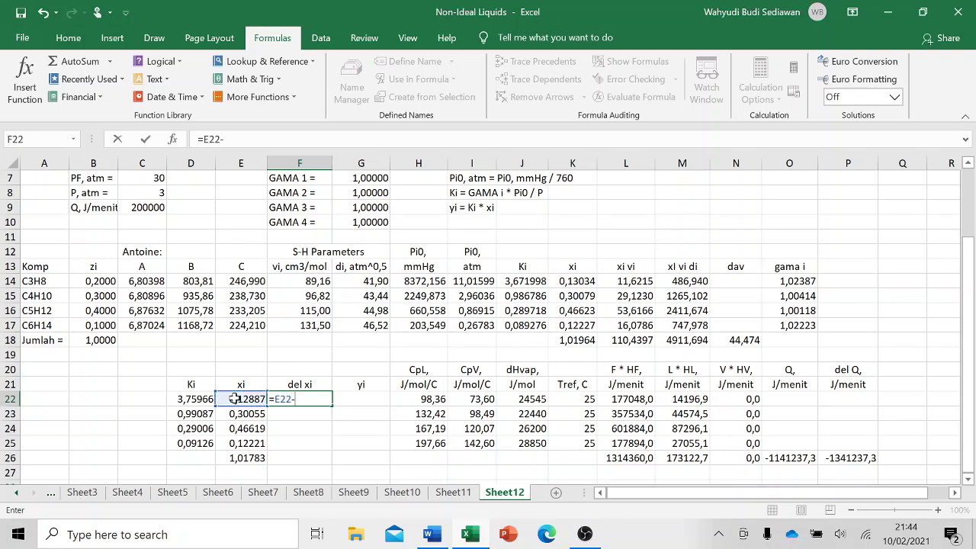
click(584, 281)
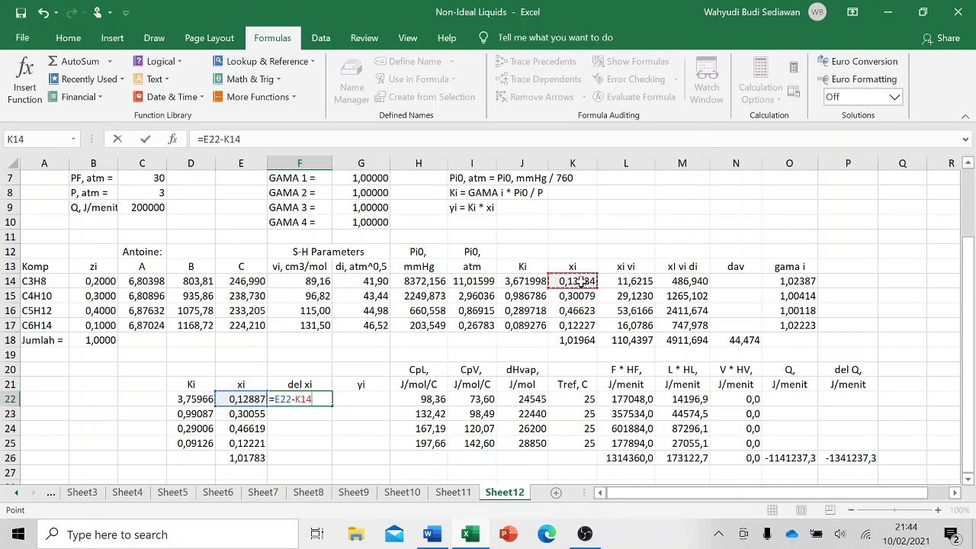
key(Return)
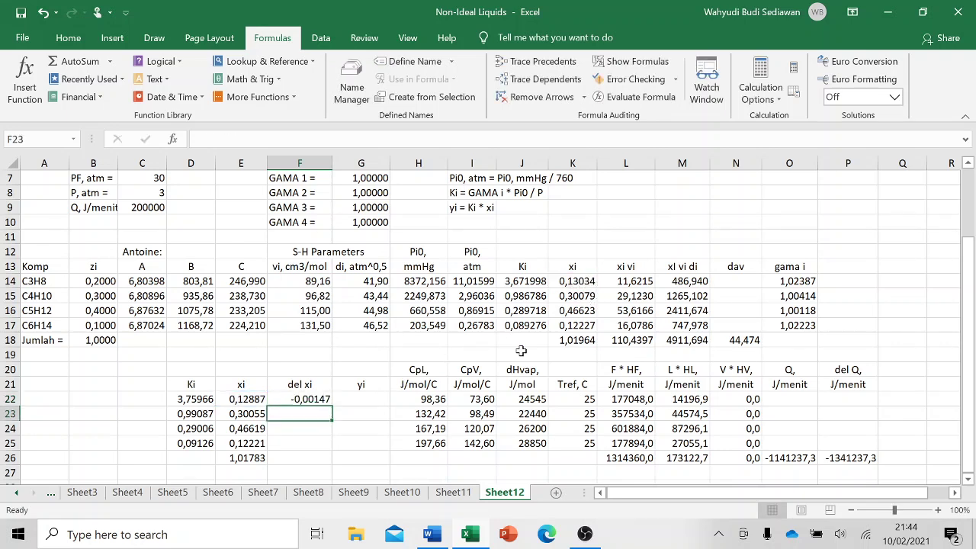
click(316, 399)
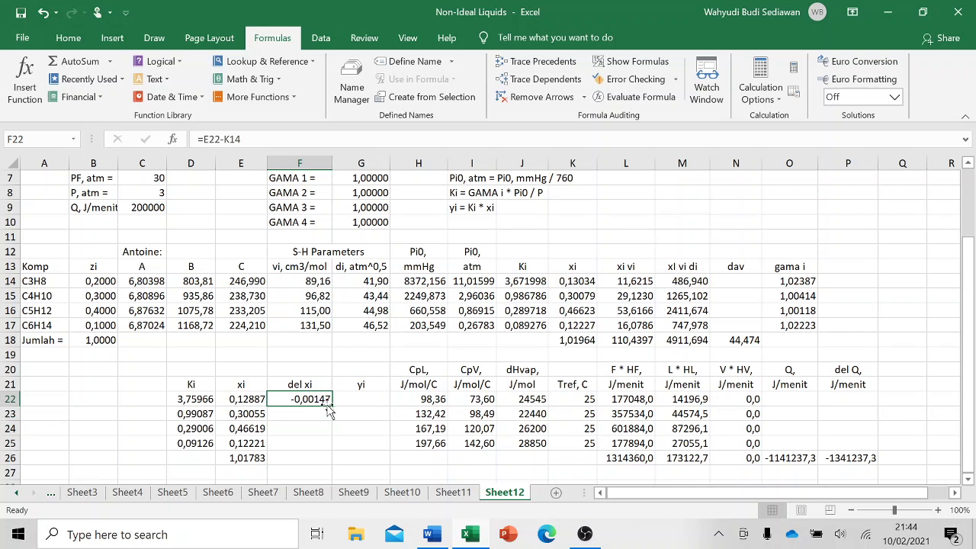
drag(333, 408, 332, 450)
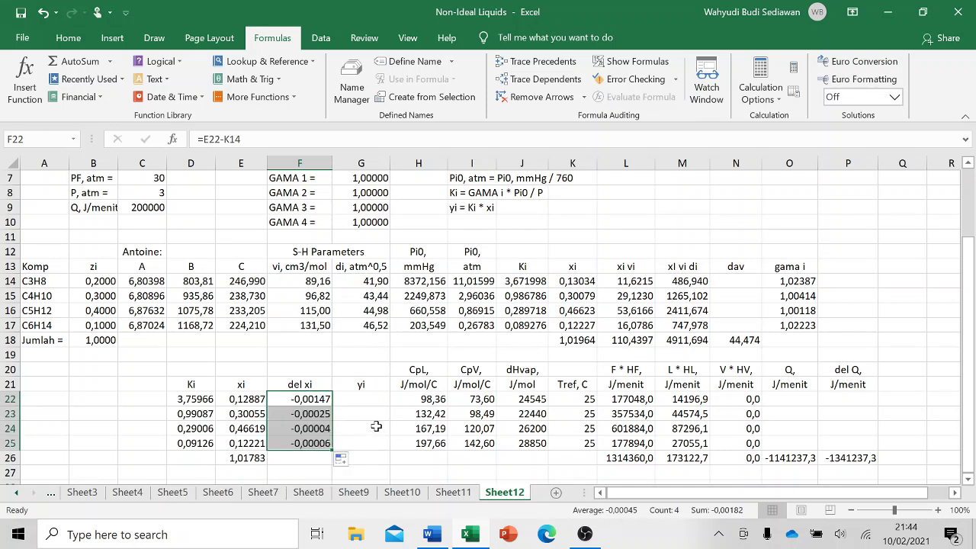
Calculate yi in G22 from the new Ki and xi with =D22*E22
click(372, 401)
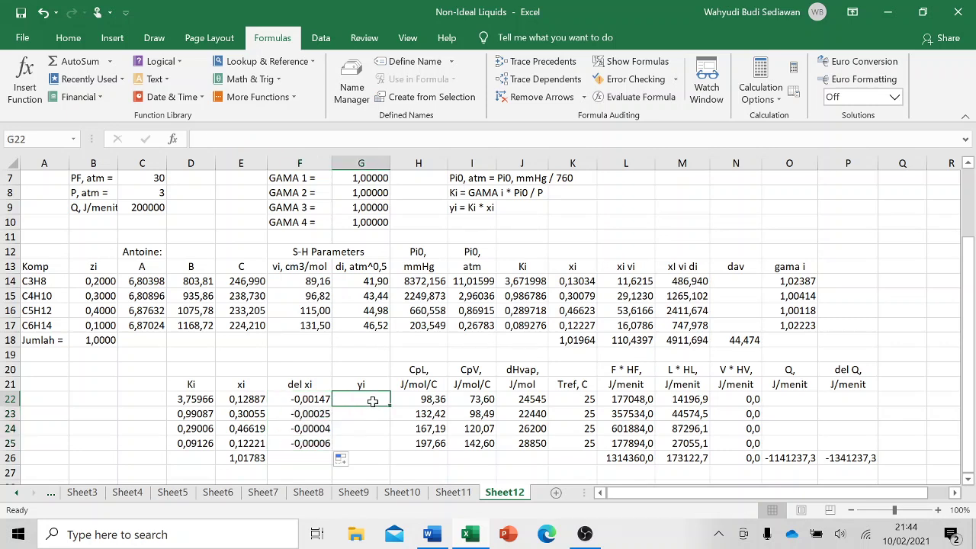
text(=)
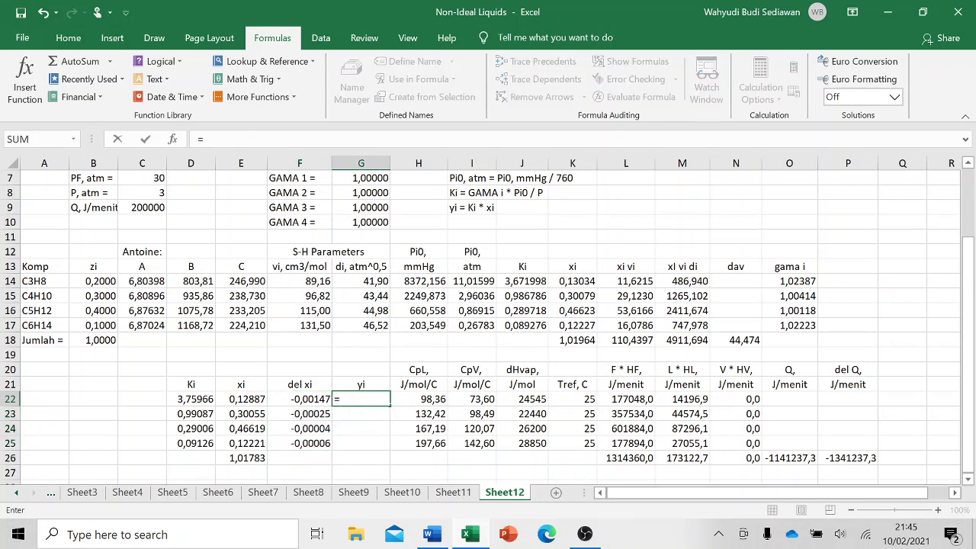
click(191, 398)
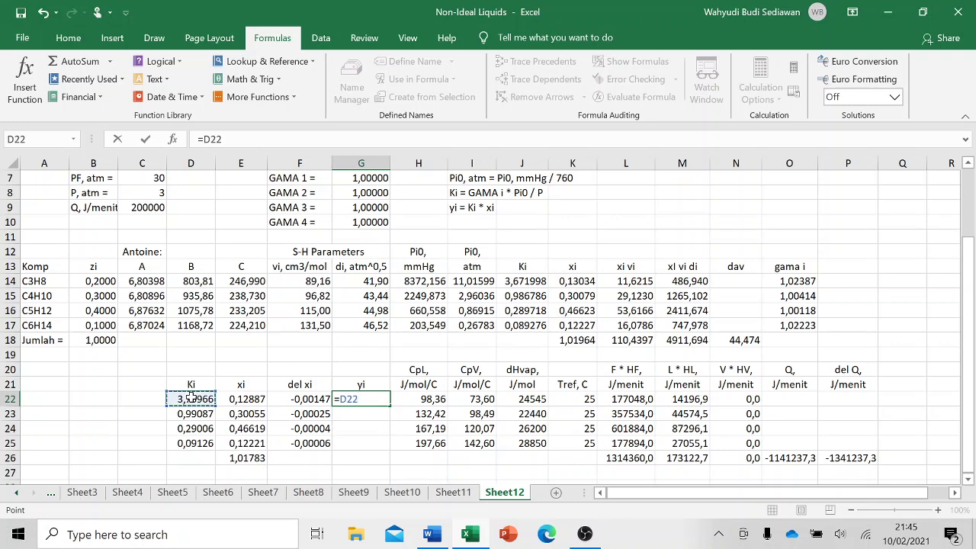
text(*)
click(252, 399)
key(Return)
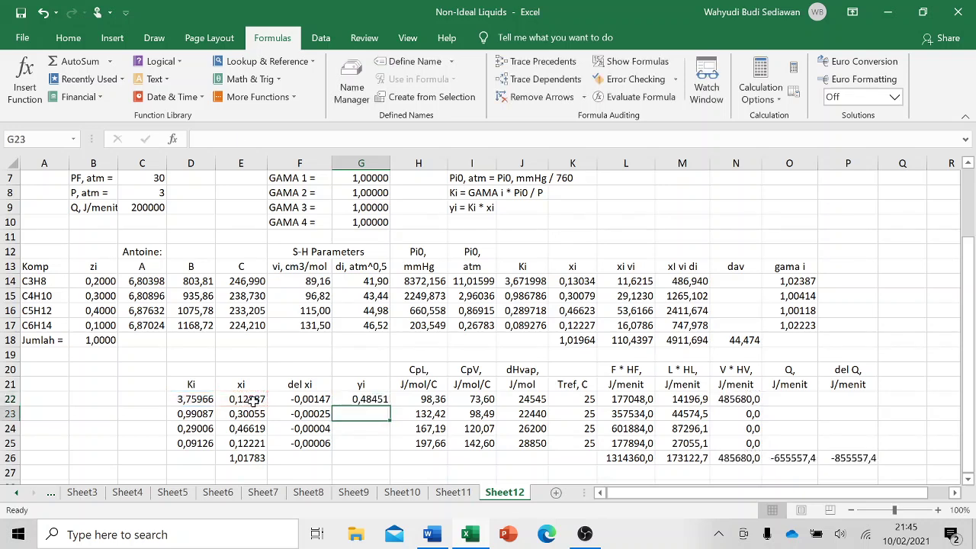
Fill the yi formula from G22 down to G25 and sum the column in G26
click(358, 399)
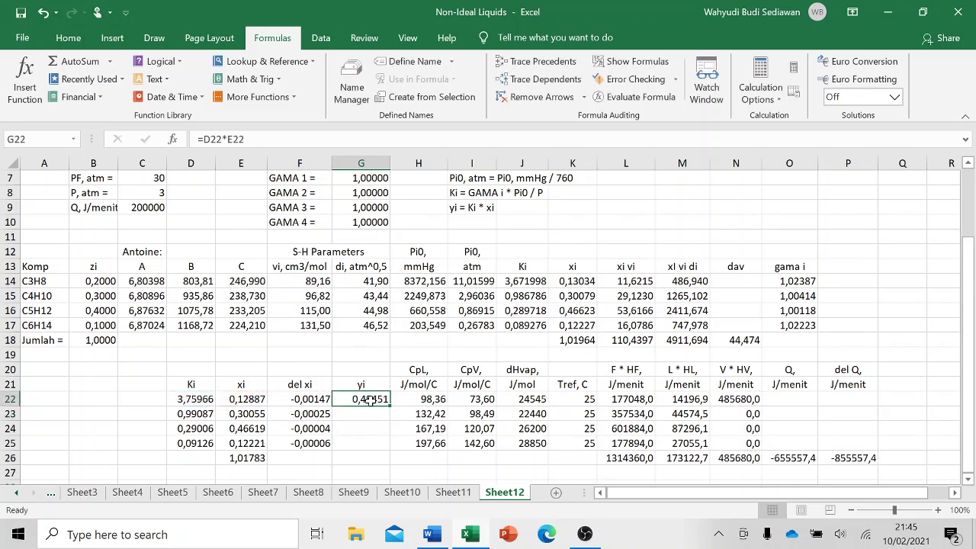
drag(389, 408, 392, 449)
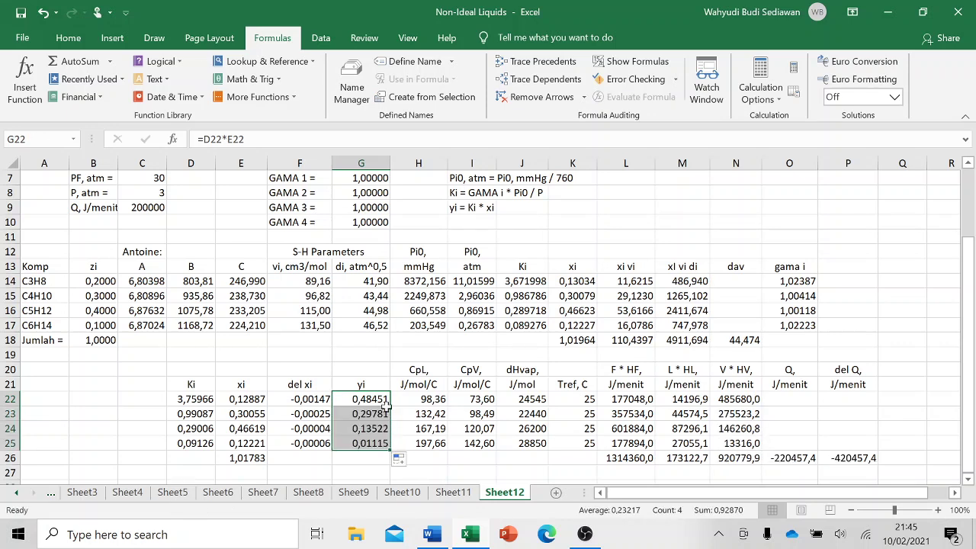
click(77, 64)
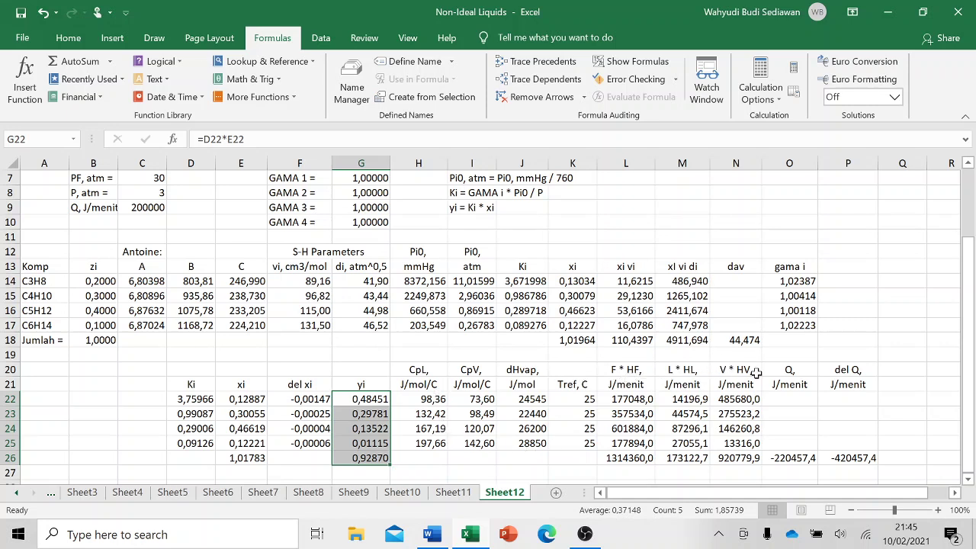
scroll(621, 412, down, 2)
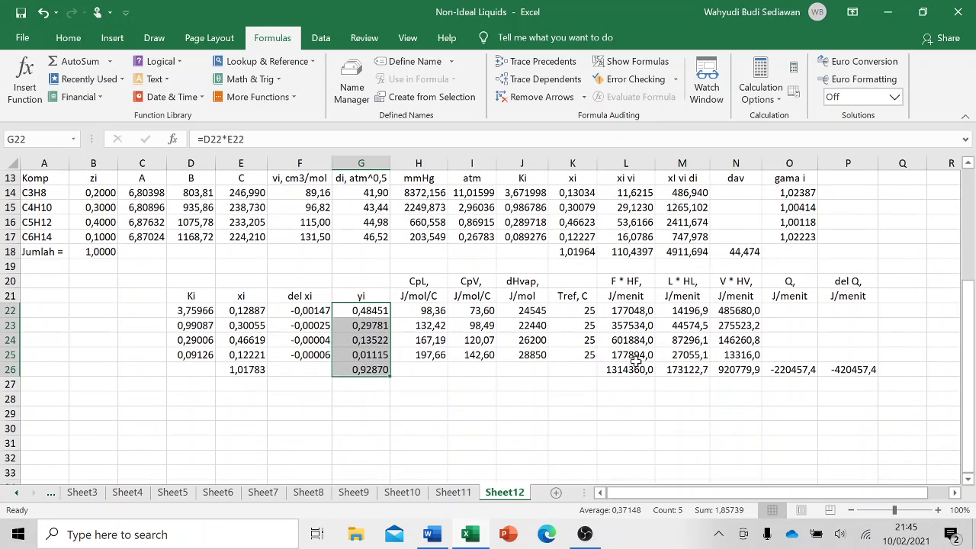
click(468, 399)
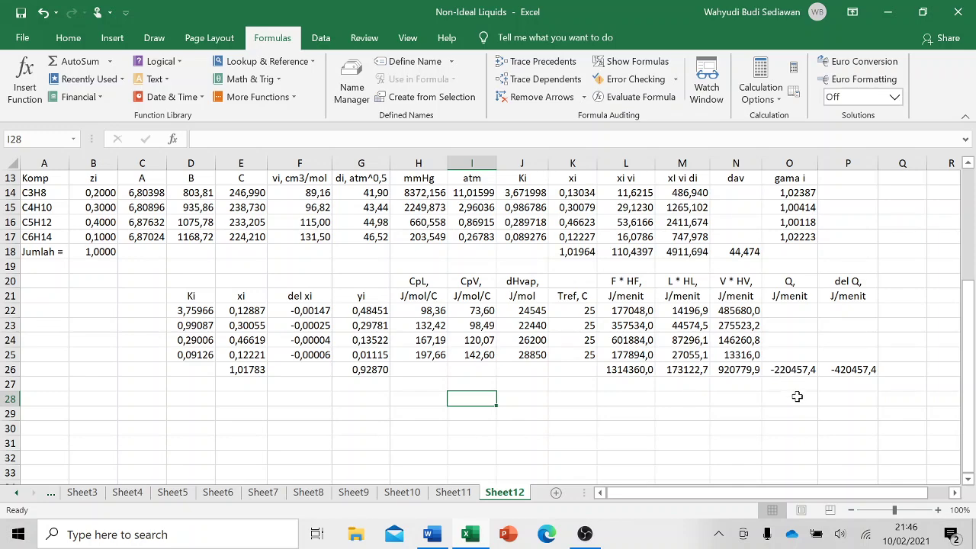
scroll(796, 397, up, 3)
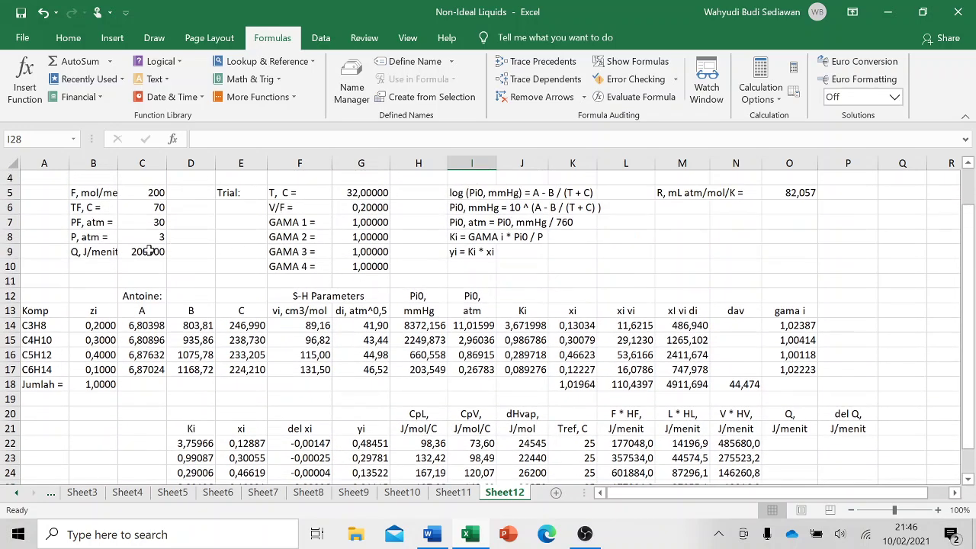
scroll(565, 350, down, 1)
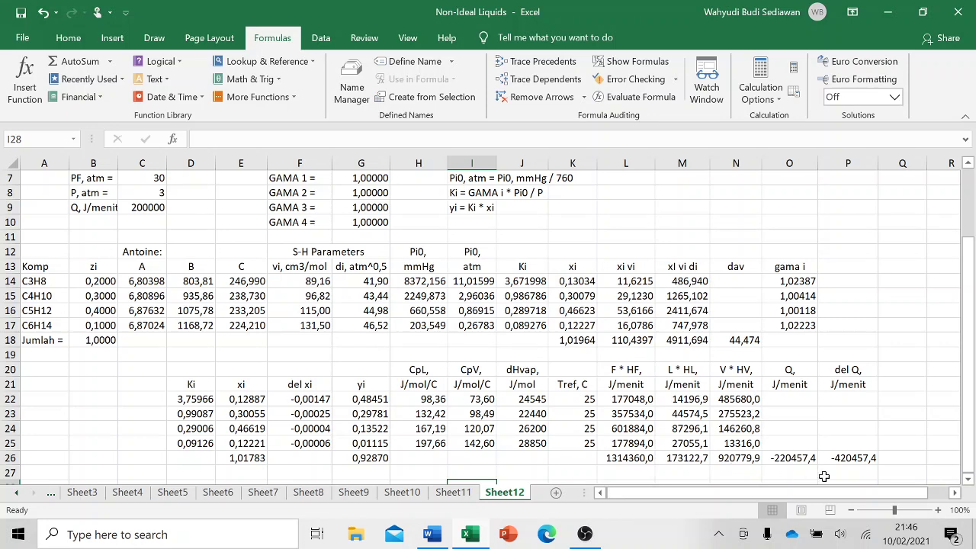
Open Solver and set its objective to the total of the upper xi column in K18
scroll(696, 399, up, 1)
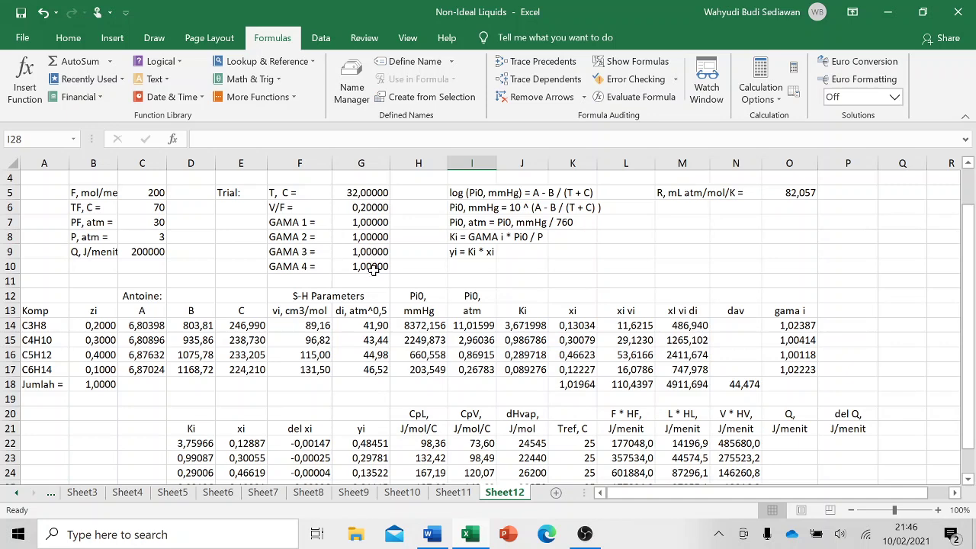
scroll(381, 276, down, 2)
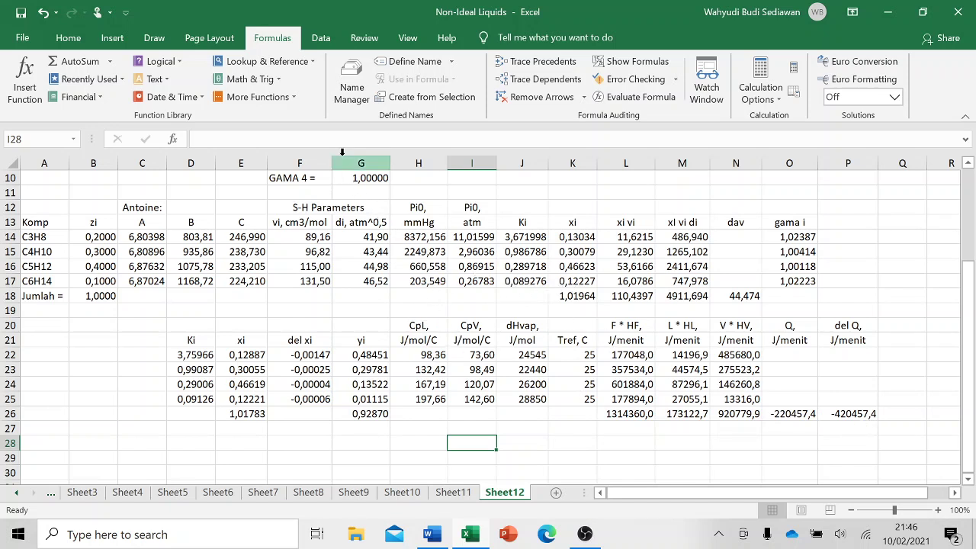
click(322, 40)
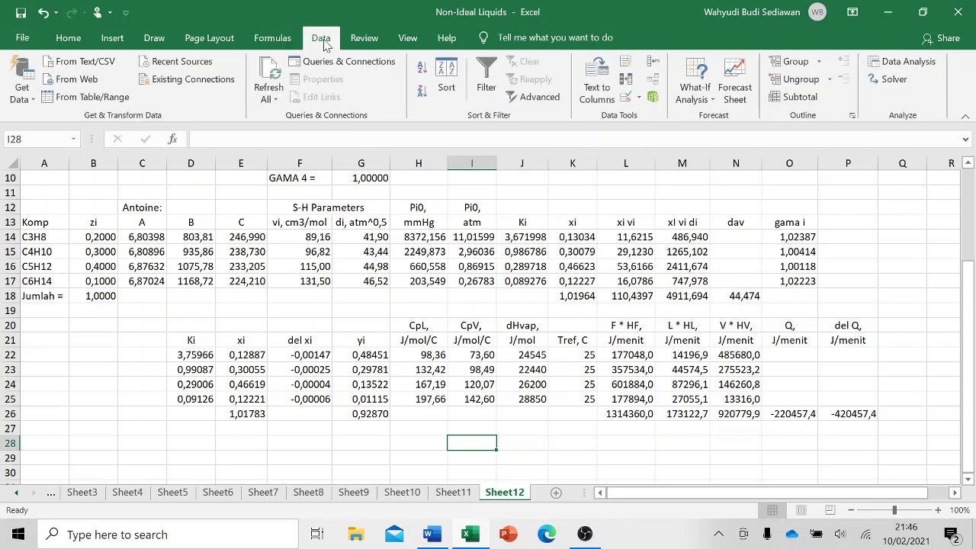
click(893, 80)
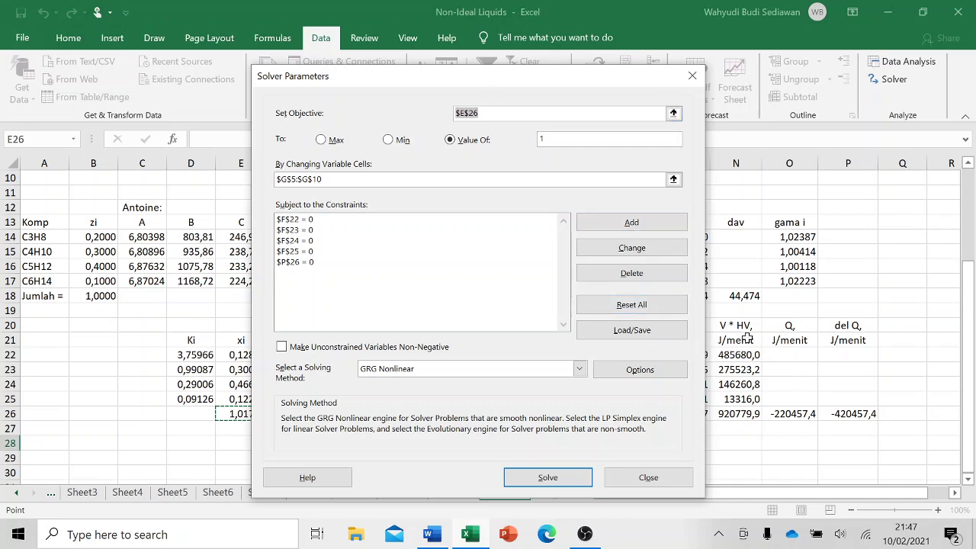
drag(514, 78, 353, 51)
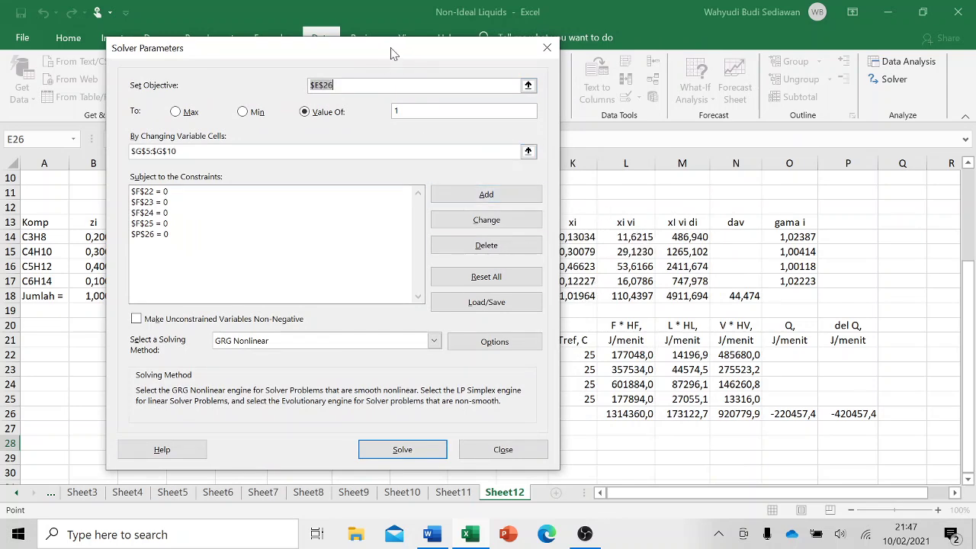
drag(391, 51, 351, 60)
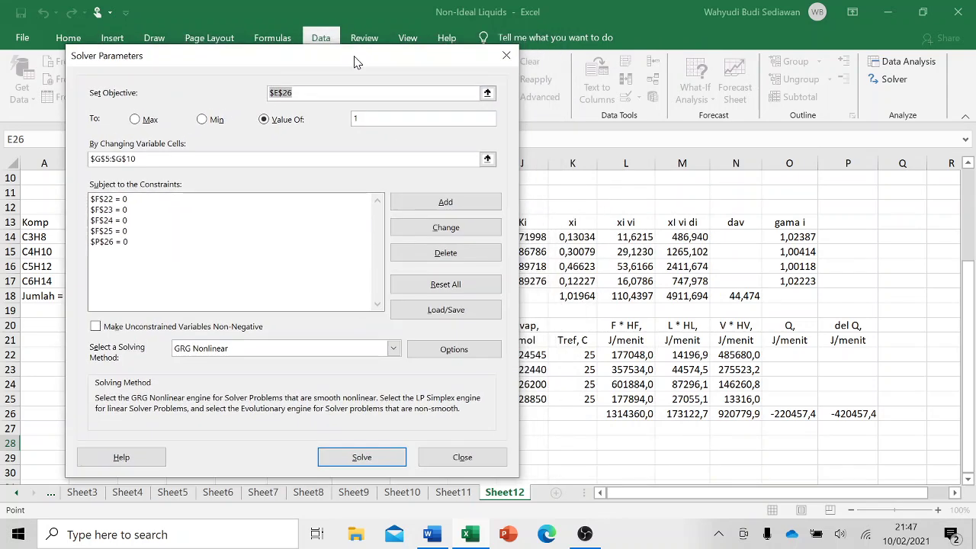
click(577, 297)
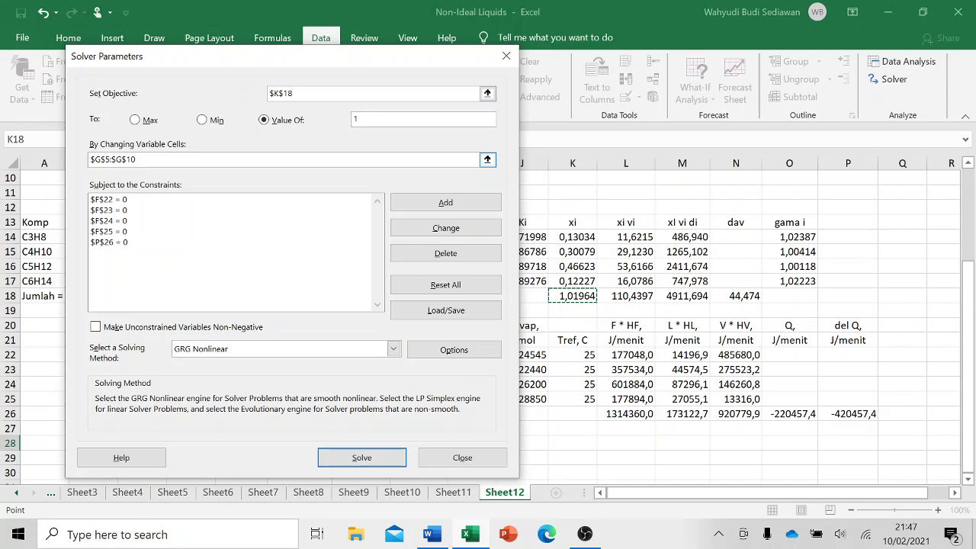
Set the Solver's changing variable cells to the trial values in G5:G10
click(93, 159)
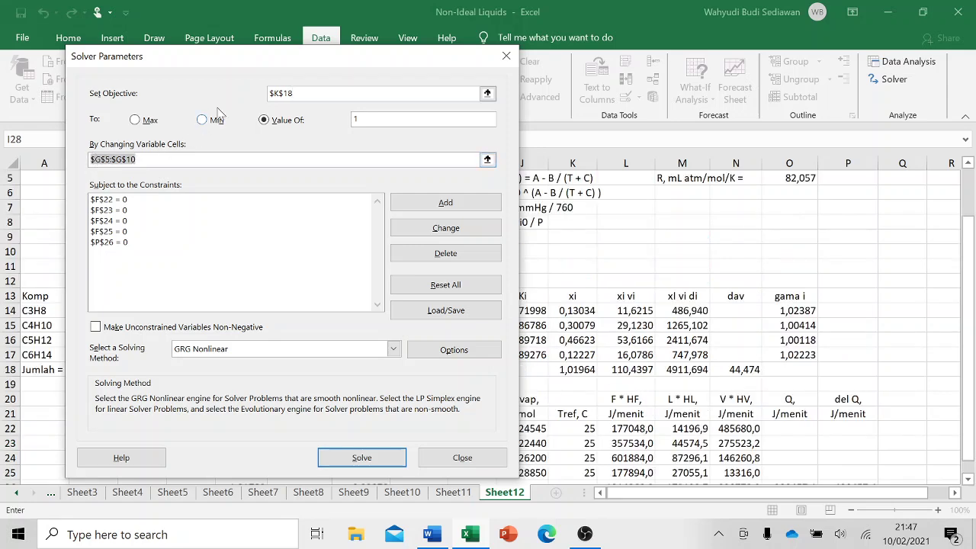
drag(247, 59, 707, 122)
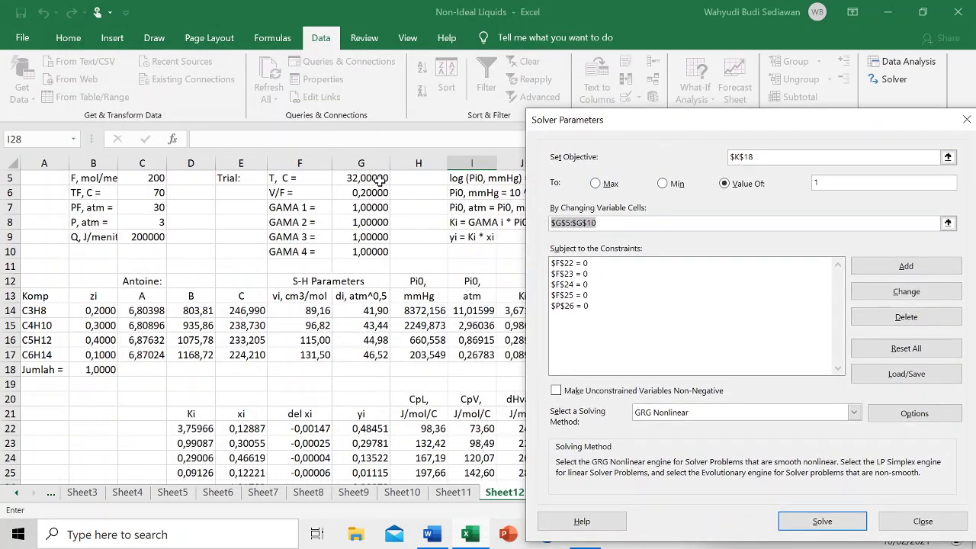
drag(377, 176, 385, 257)
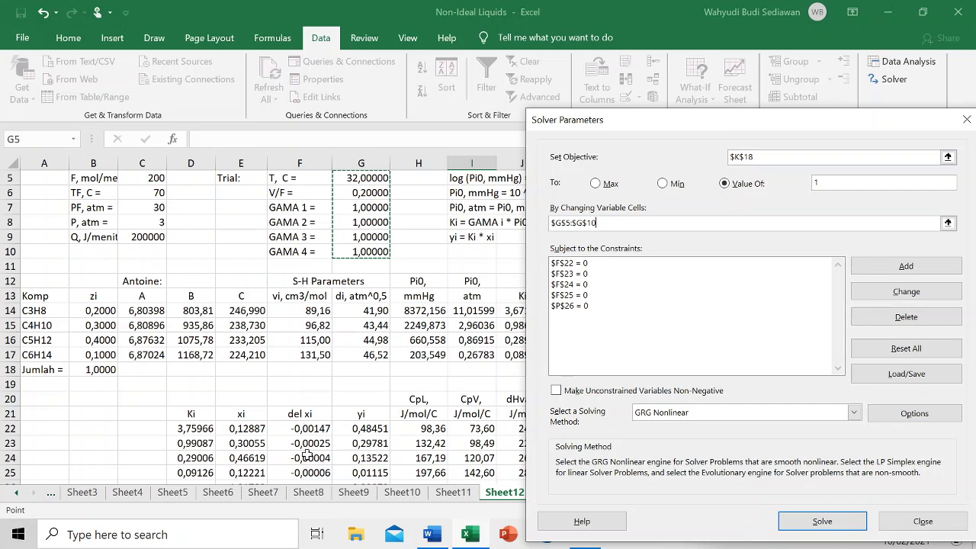
Delete all existing Solver constraints, the ones on F22 through F25 and the one on P26
scroll(306, 416, down, 1)
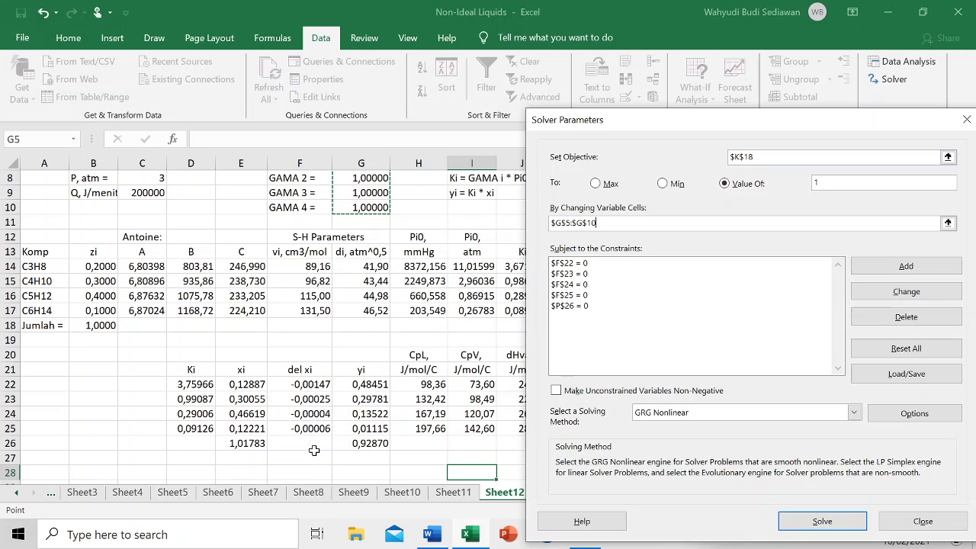
click(565, 265)
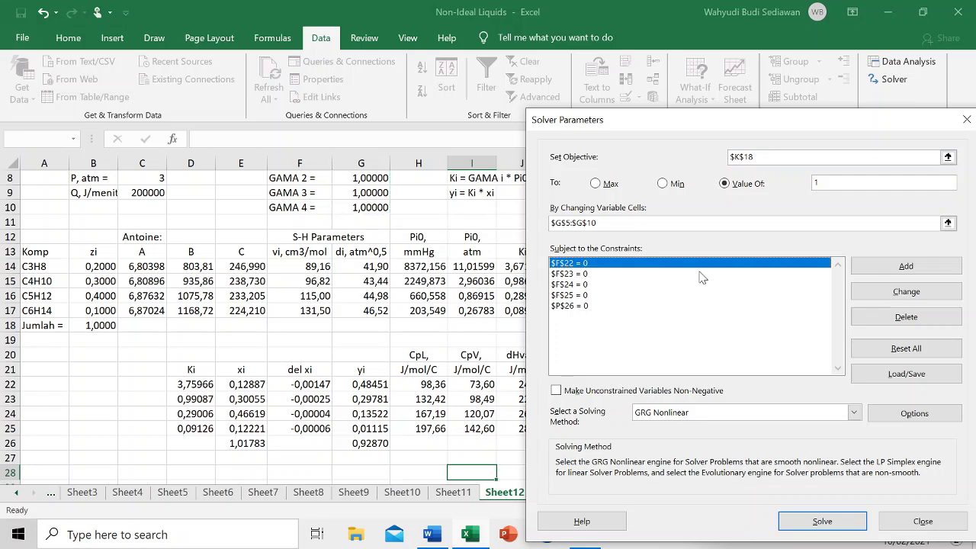
click(897, 322)
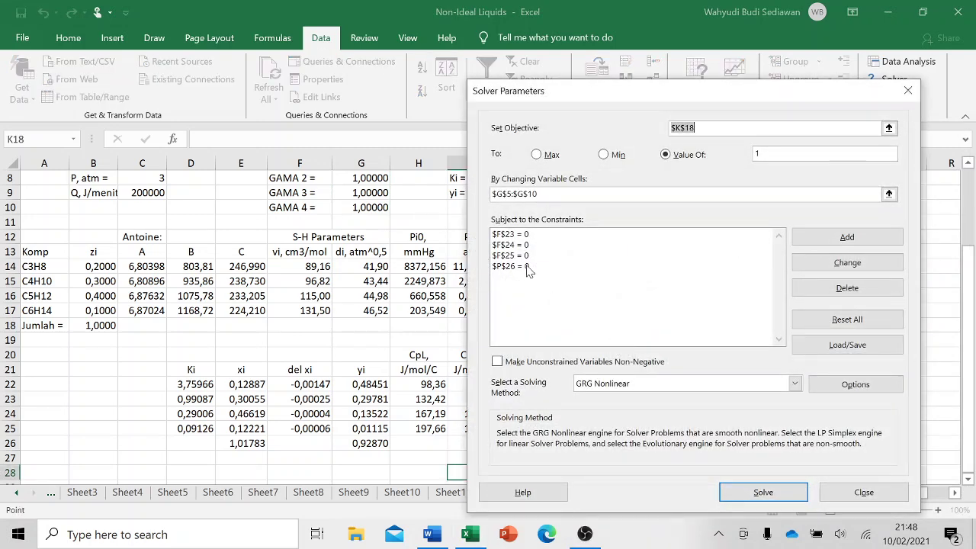
click(525, 236)
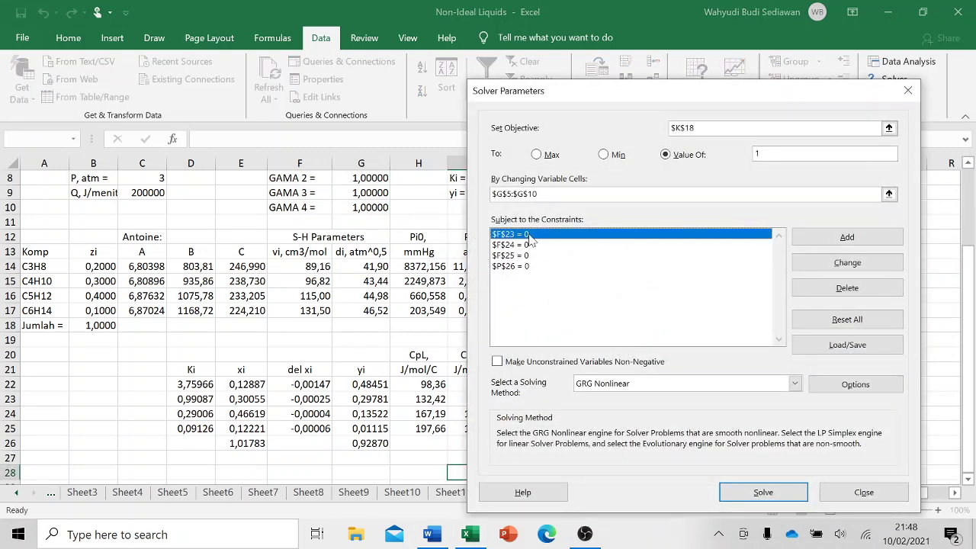
click(840, 292)
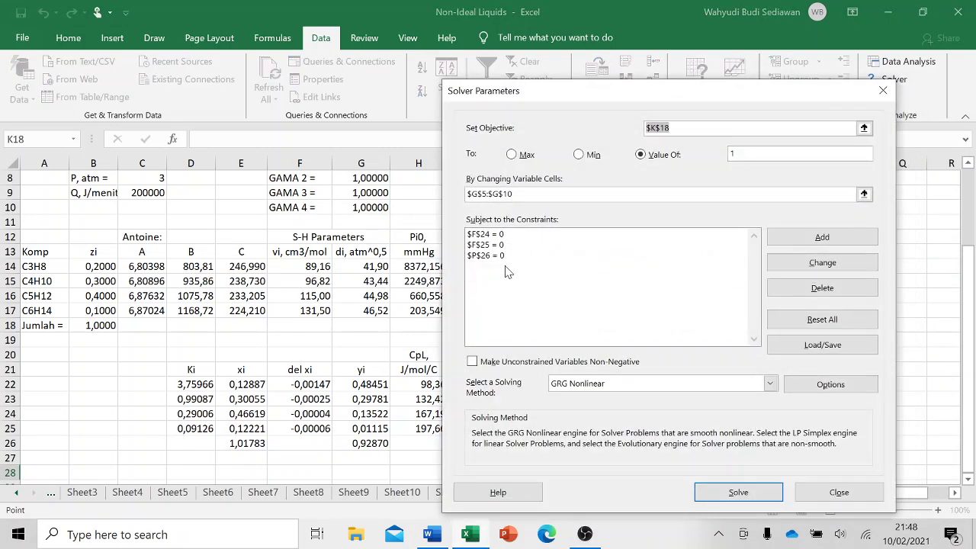
click(494, 236)
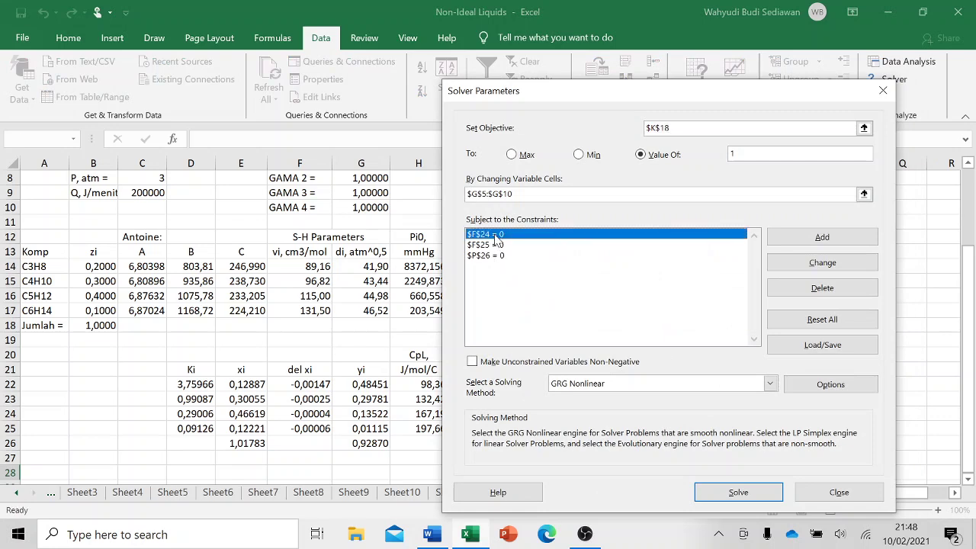
click(831, 293)
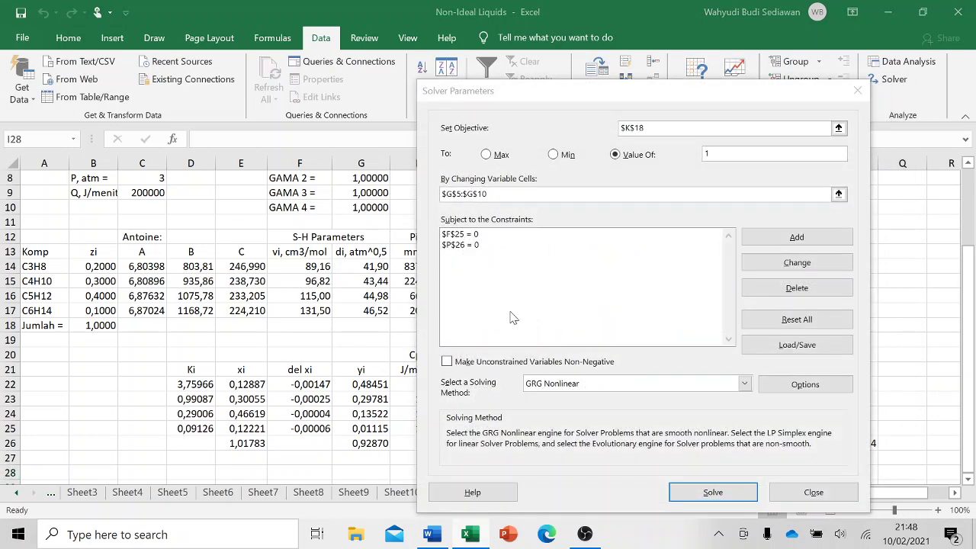
click(755, 294)
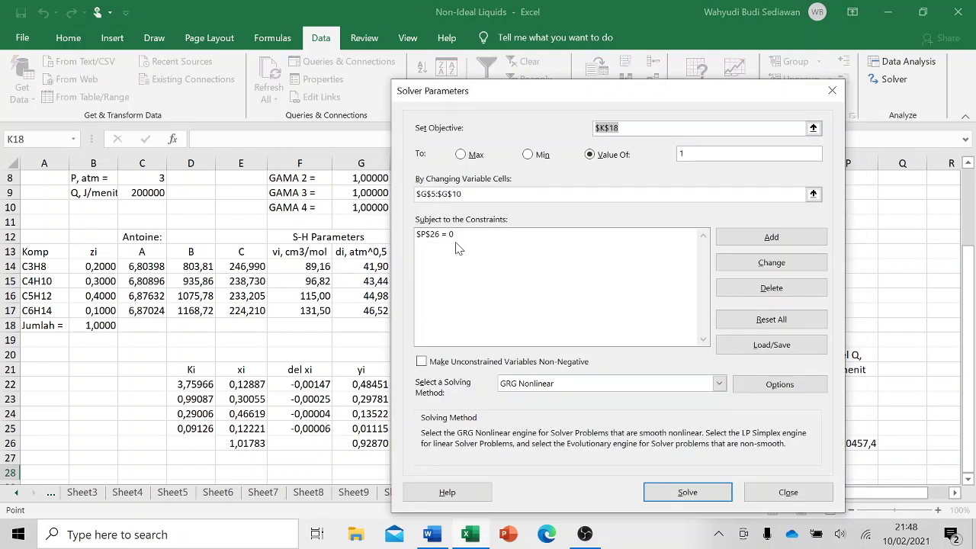
click(446, 236)
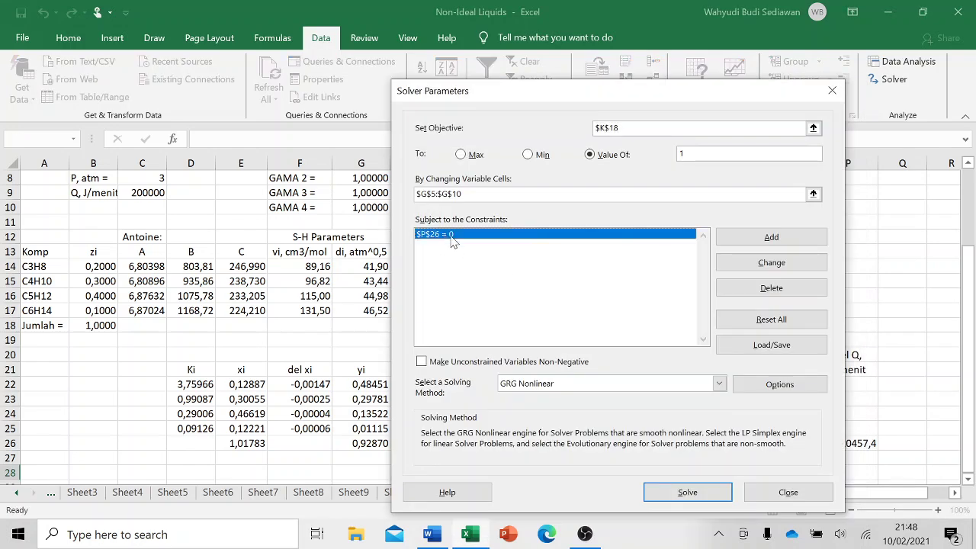
click(765, 290)
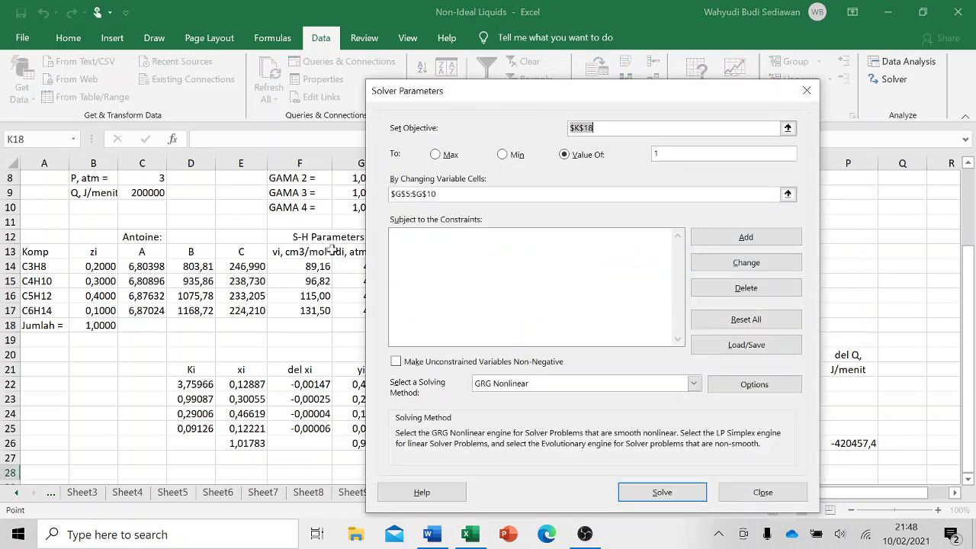
click(396, 244)
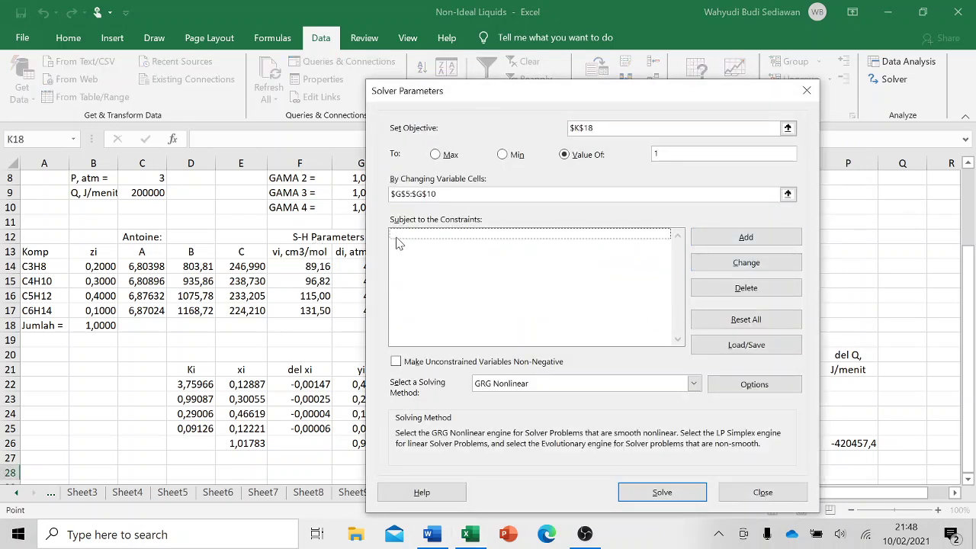
Add a Solver constraint requiring the xi total in K18 to equal 1
click(709, 239)
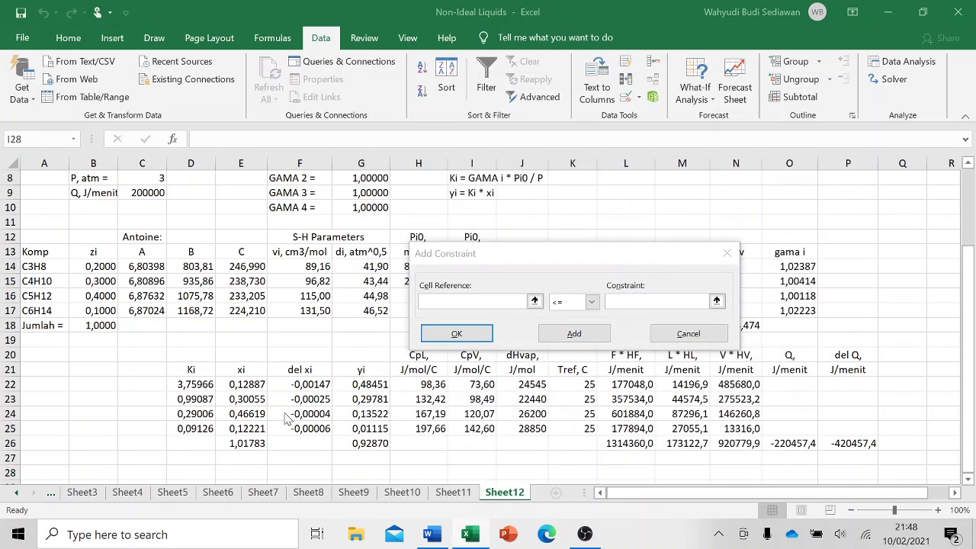
drag(639, 254, 380, 242)
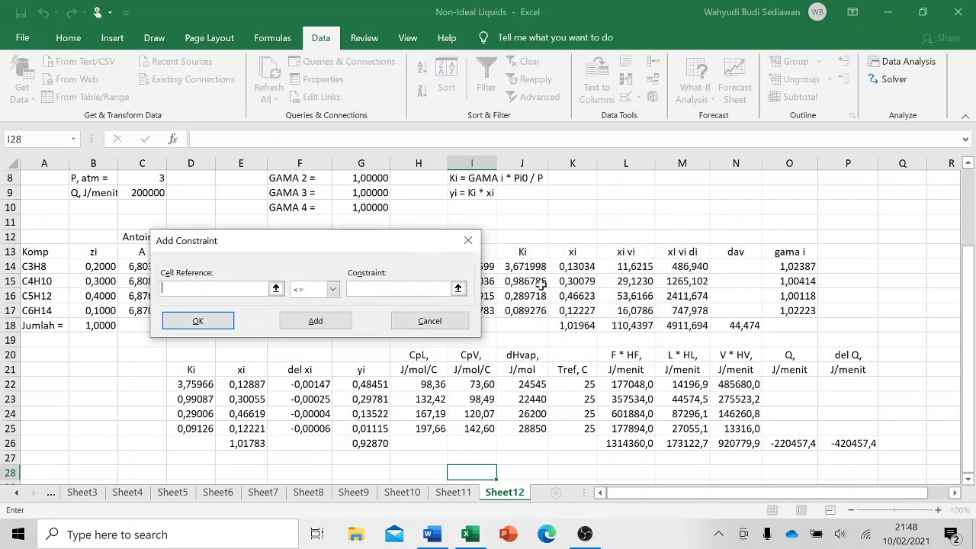
click(582, 326)
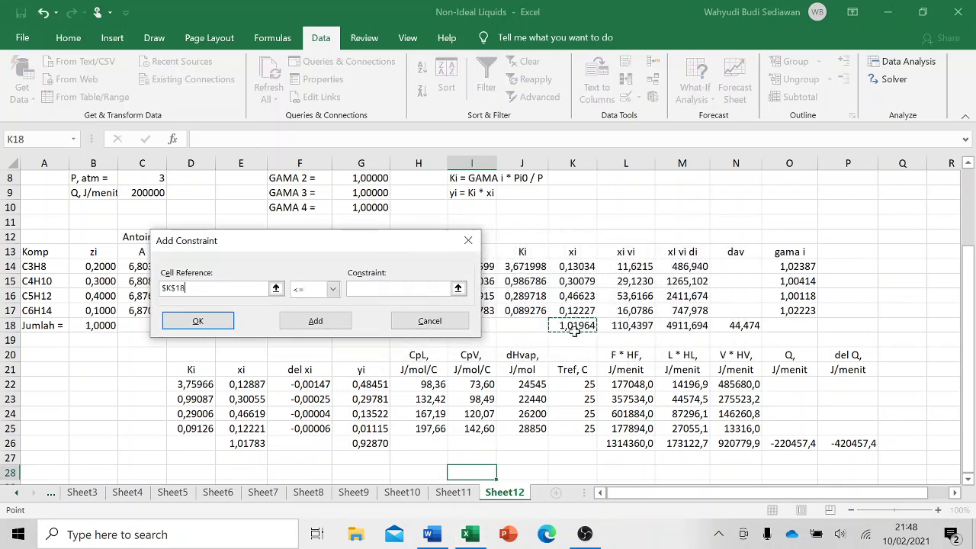
click(333, 289)
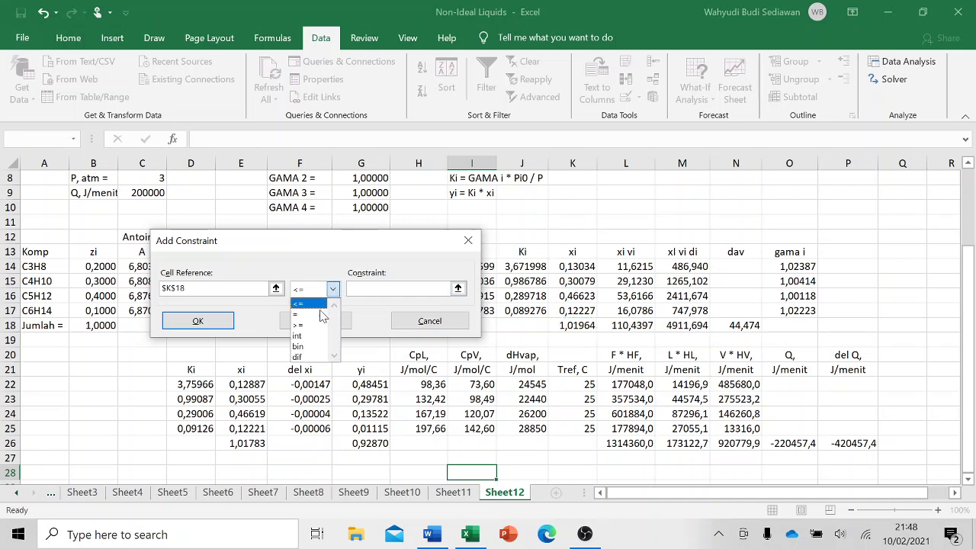
click(314, 313)
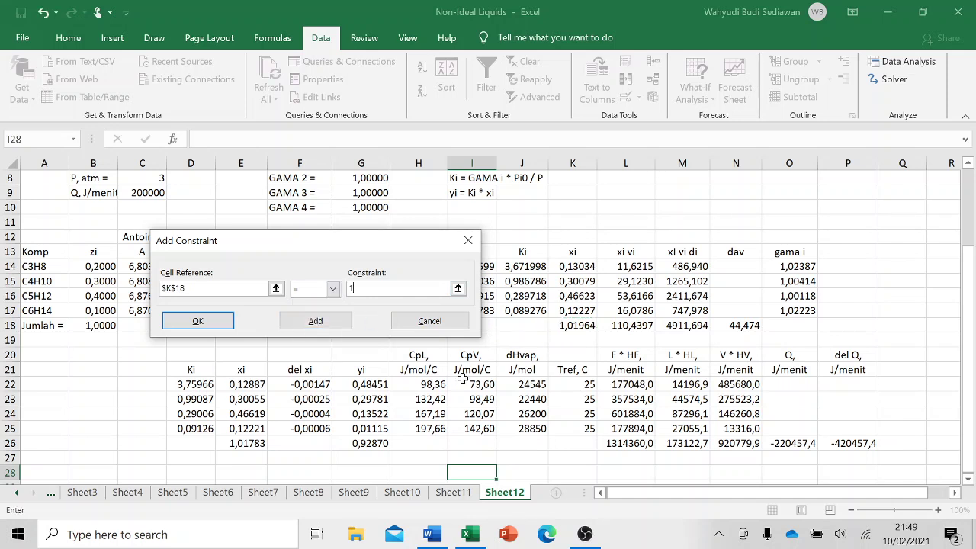
click(317, 323)
Add a Solver constraint requiring the first del xi value in F22 to equal 0
click(314, 385)
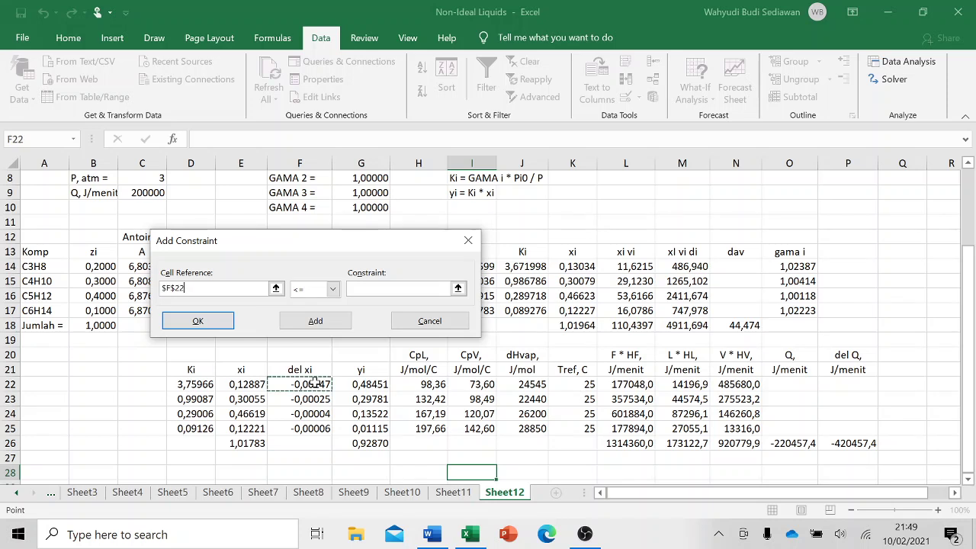
click(334, 290)
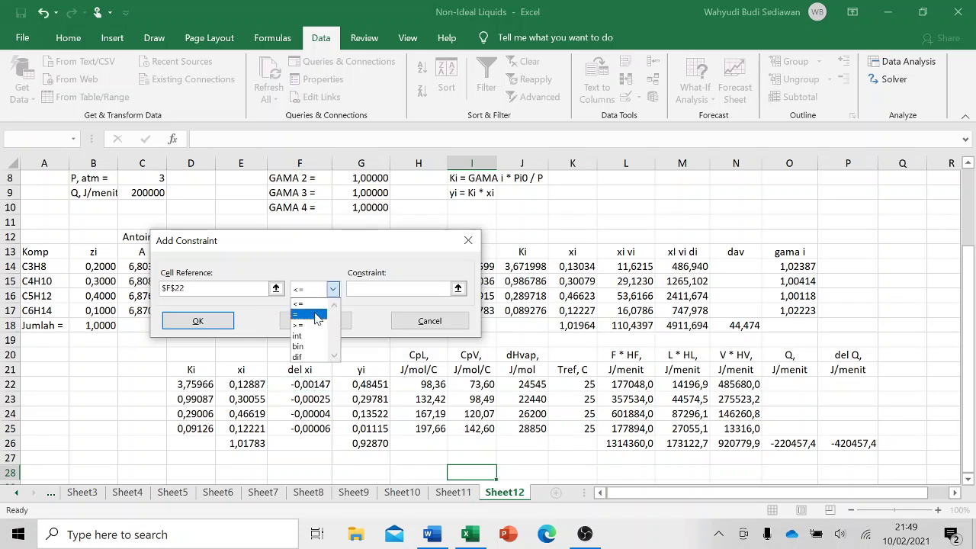
click(317, 315)
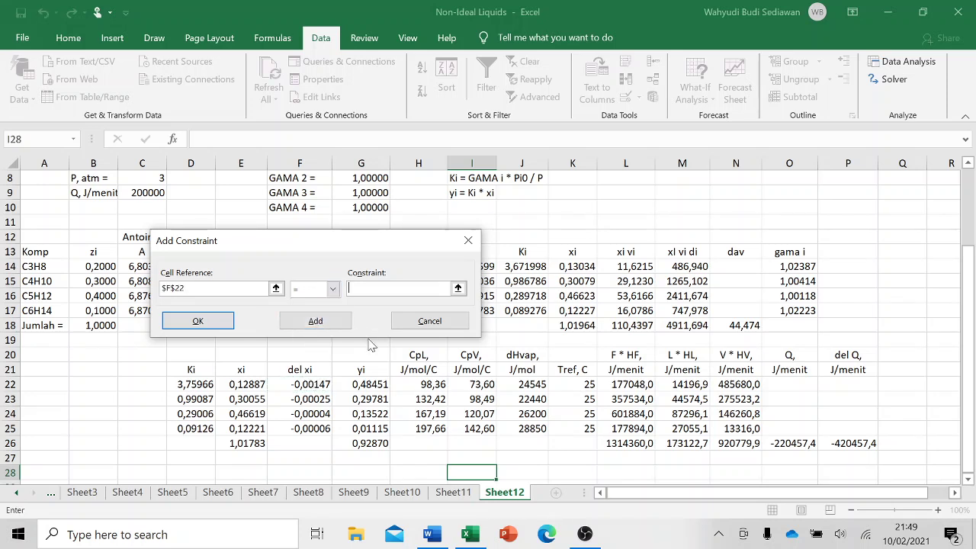
text(0)
click(323, 324)
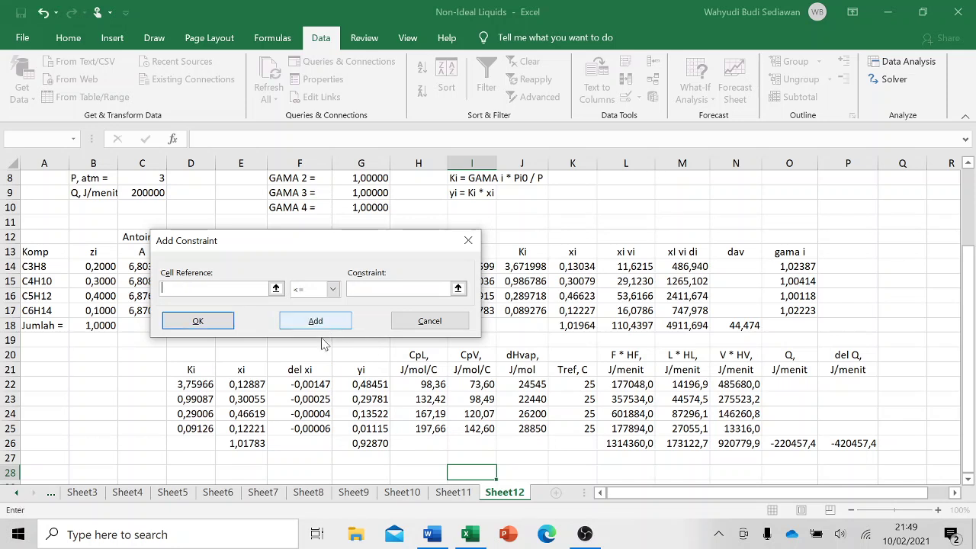
Add a Solver constraint requiring the second del xi value in F23 to equal 0
click(308, 399)
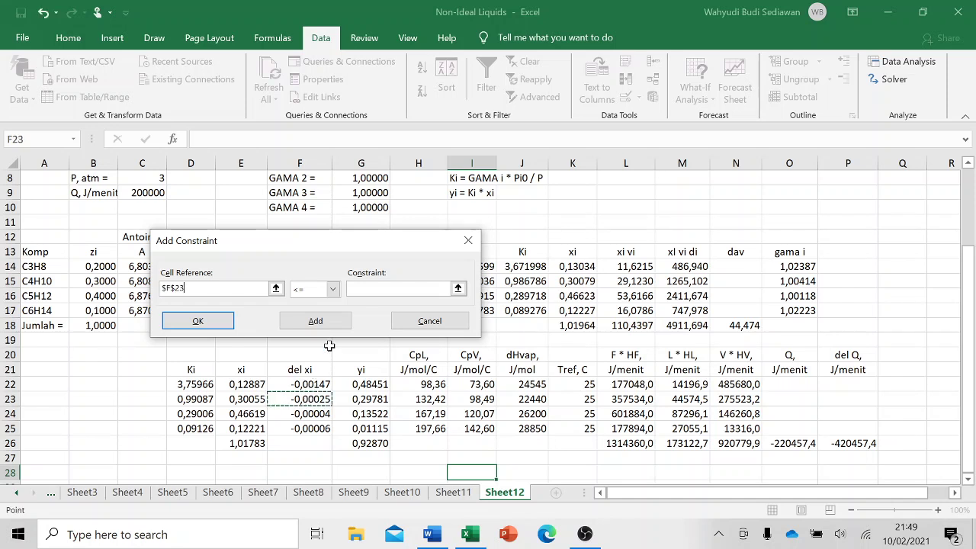
click(333, 290)
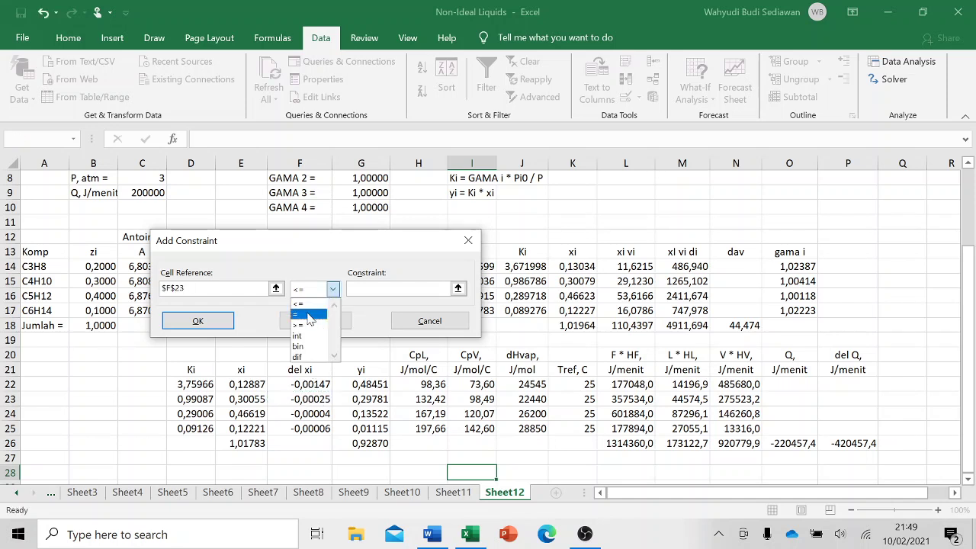
click(308, 314)
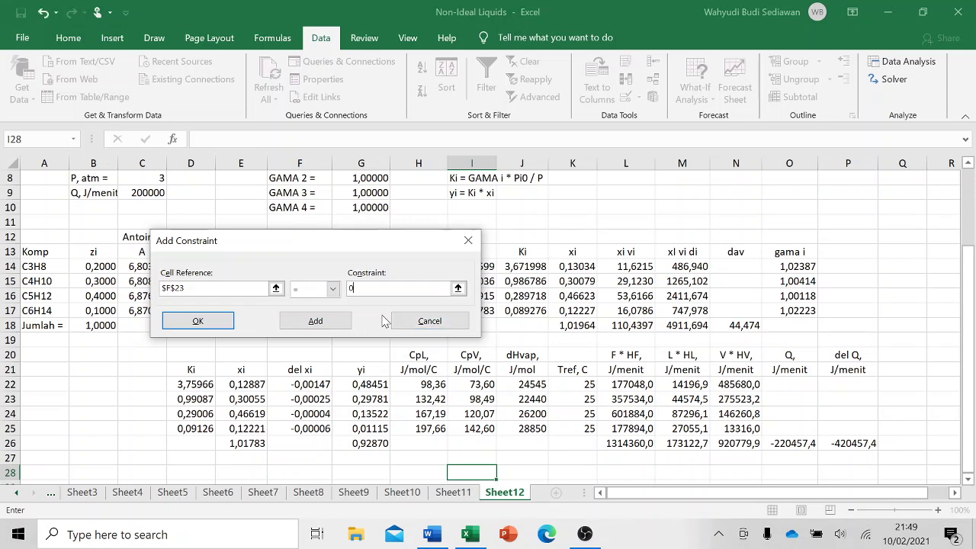
click(315, 323)
Add a Solver constraint requiring the third del xi value in F24 to equal 0
click(302, 413)
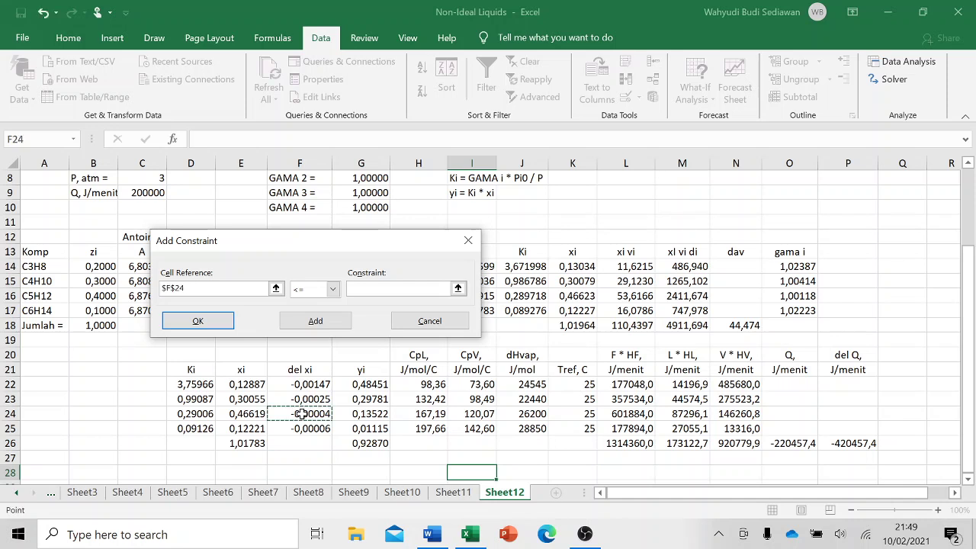
click(332, 288)
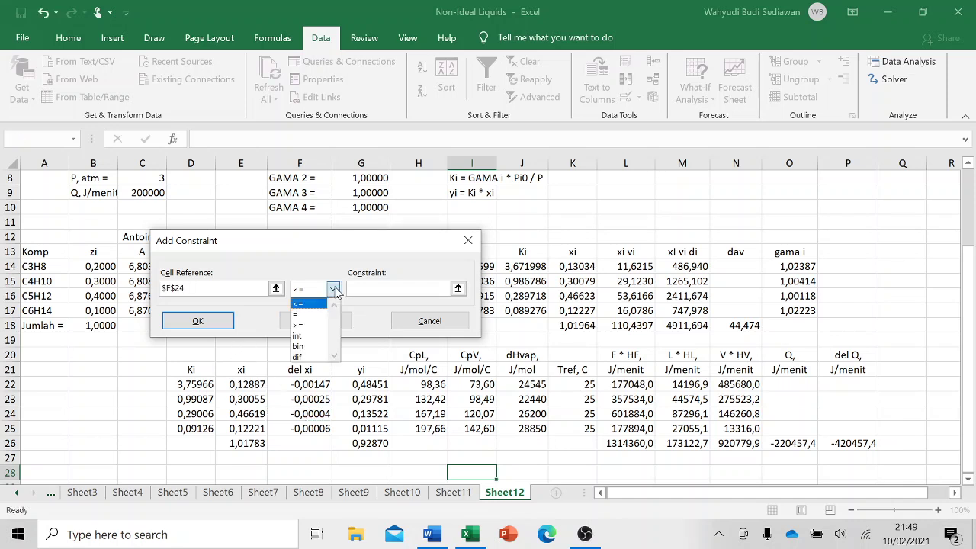
click(311, 314)
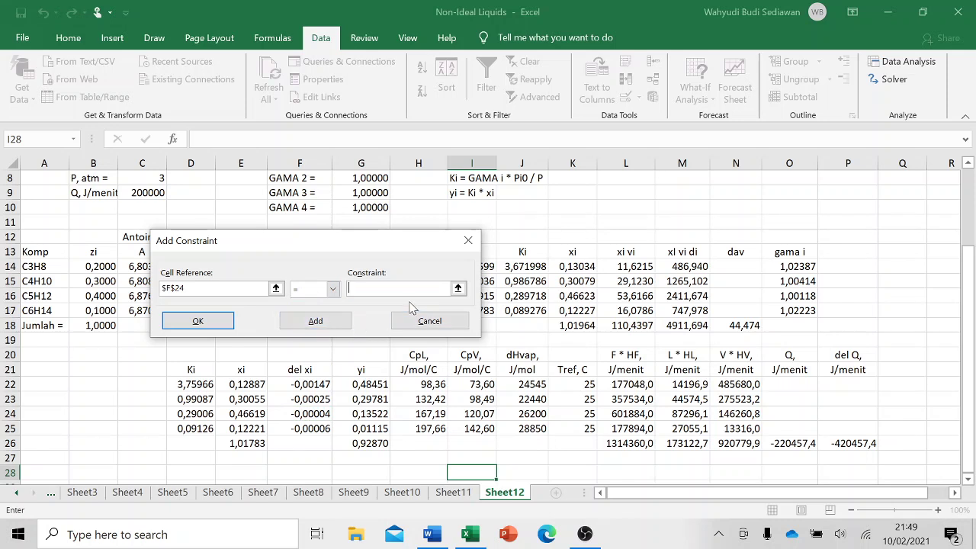
text(0)
click(316, 322)
Add a Solver constraint requiring the fourth del xi value in F25 to equal 0
click(309, 429)
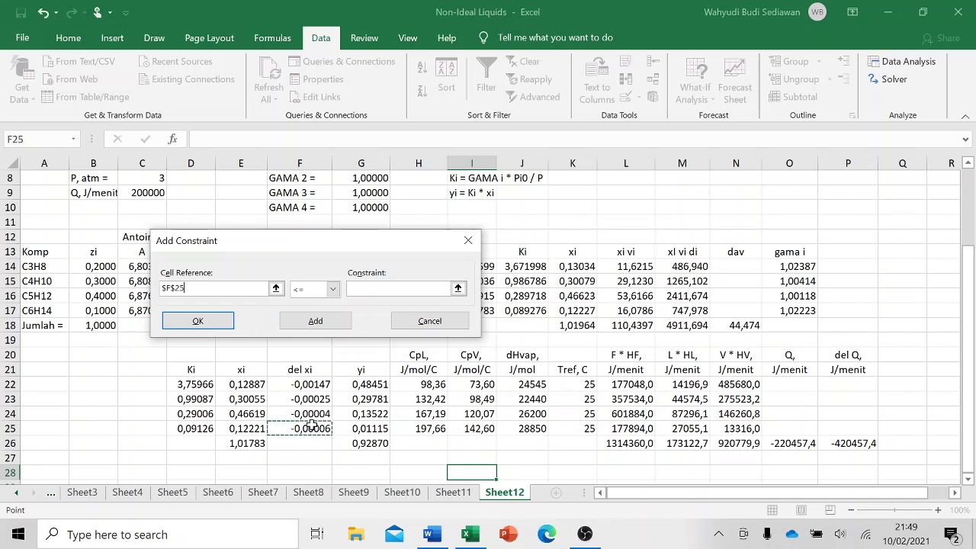
click(333, 288)
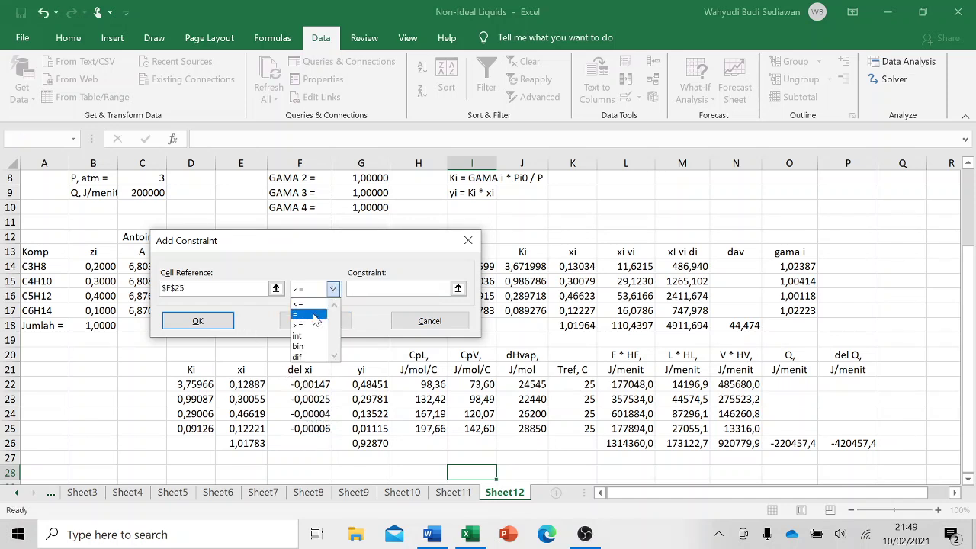
click(316, 314)
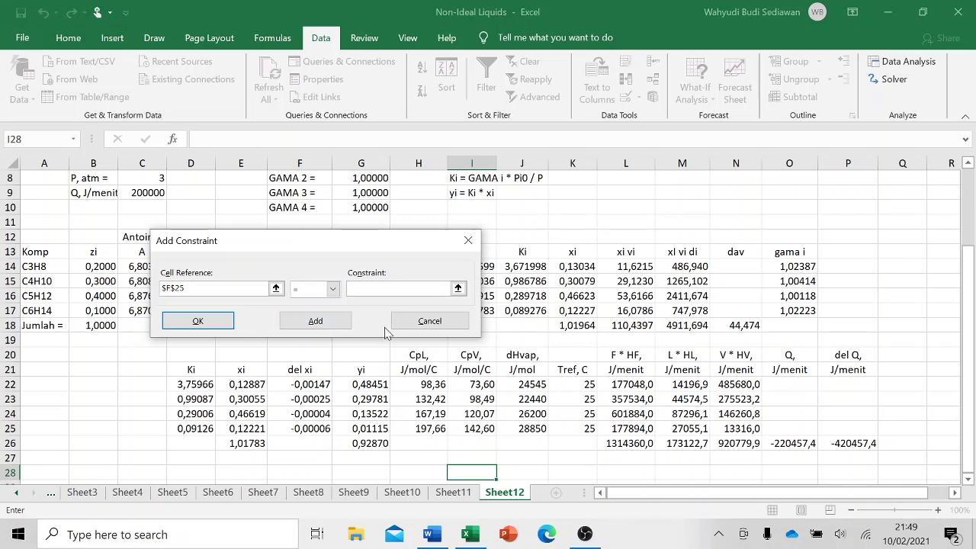
text(0)
click(317, 321)
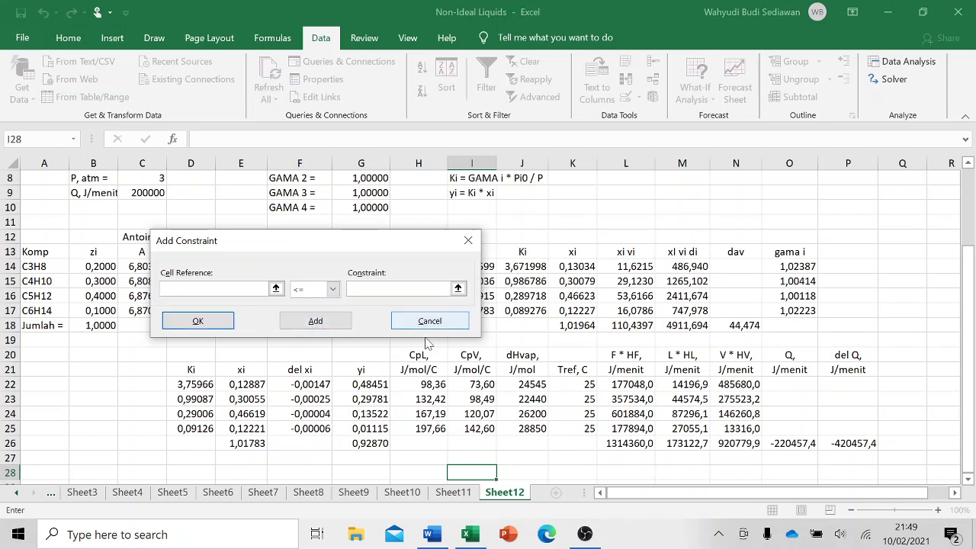
Add a last Solver constraint requiring del Q in P26 to equal 0 and return to the Solver parameters
click(849, 445)
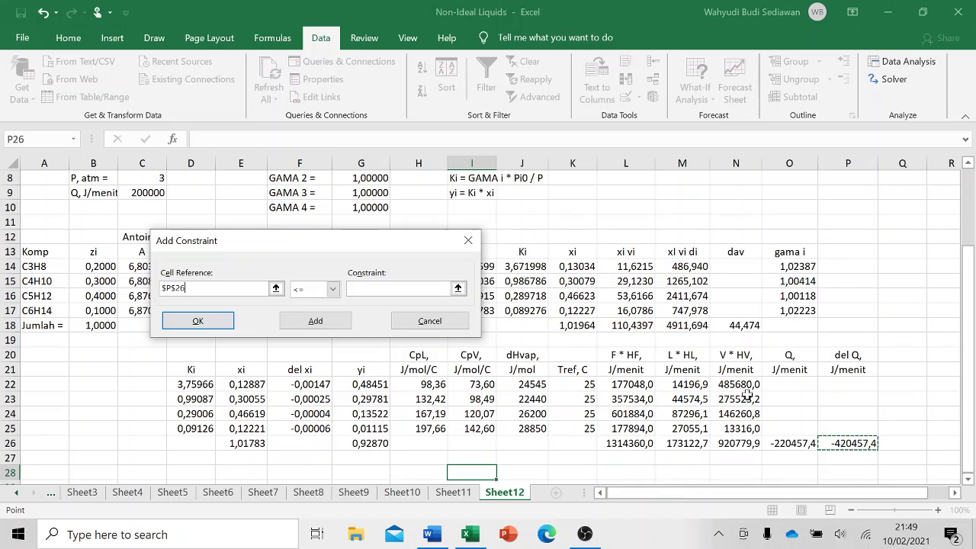
click(332, 288)
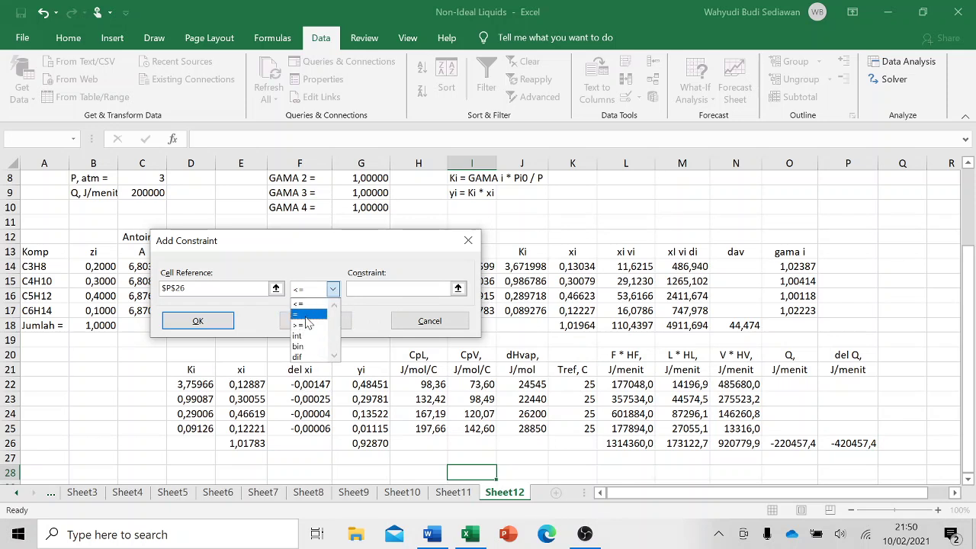
click(305, 315)
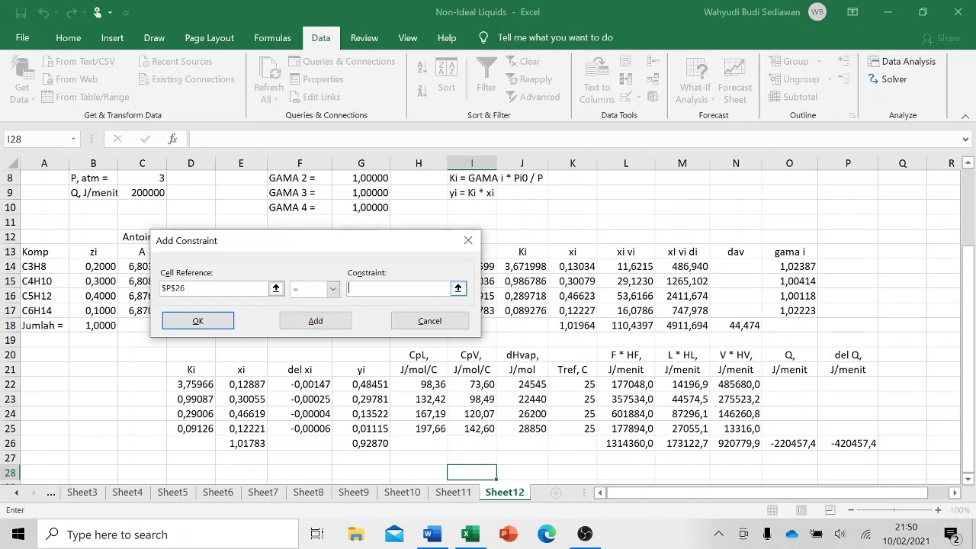
text(0)
click(197, 322)
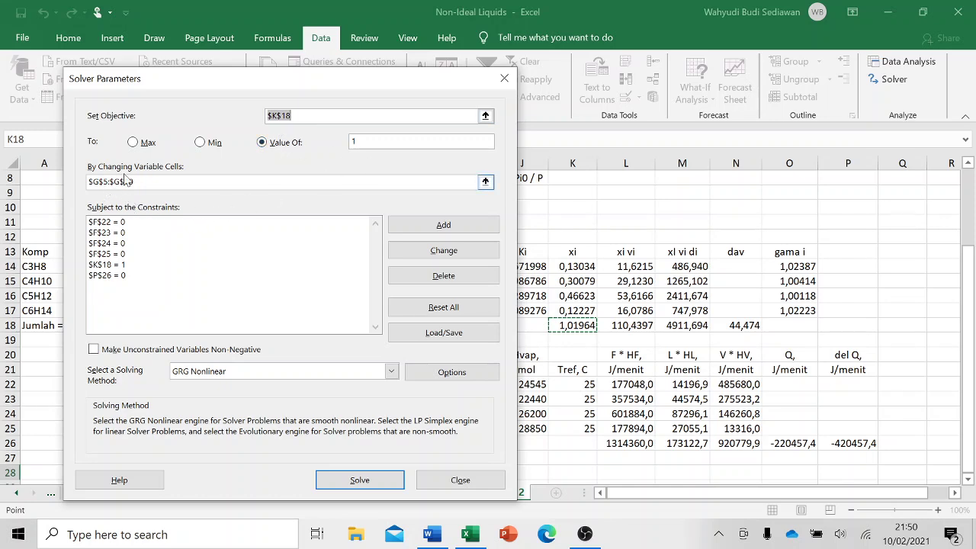
Delete the K18 = 1 constraint from the Solver constraint list, since K18 is already the objective
drag(202, 83, 553, 83)
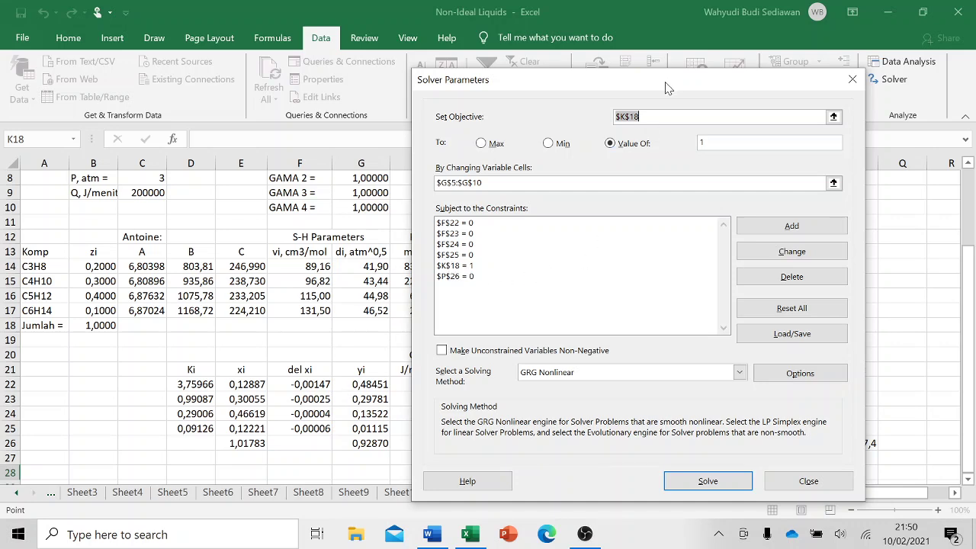
drag(664, 88, 770, 133)
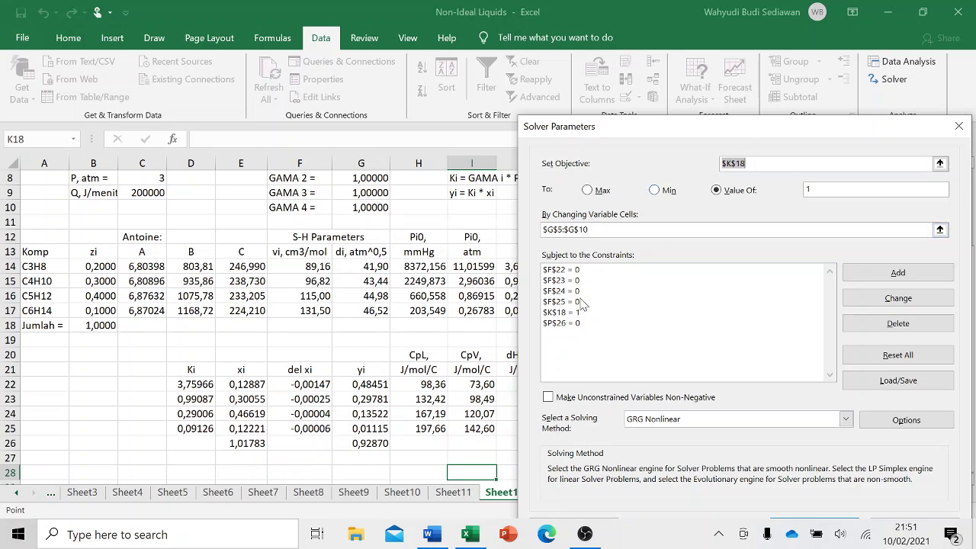
click(567, 316)
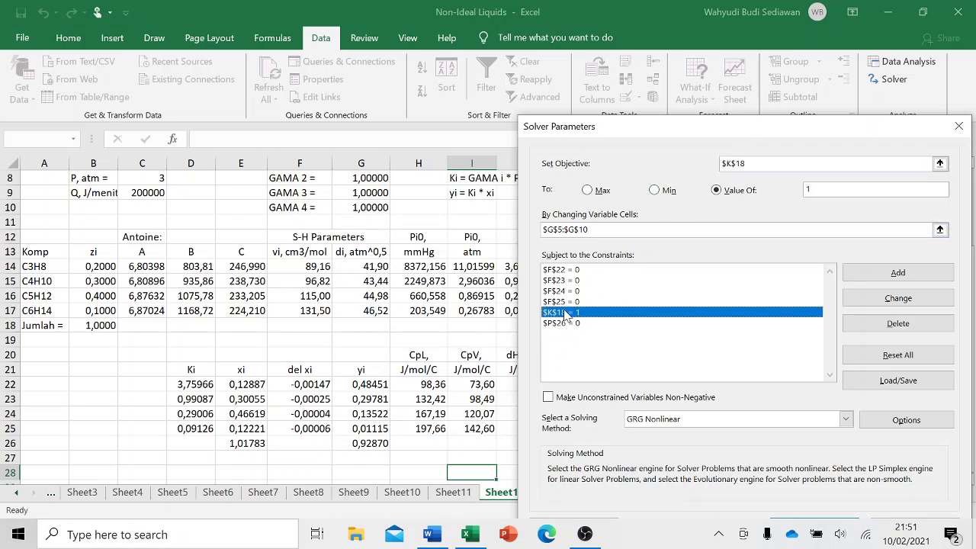
click(891, 325)
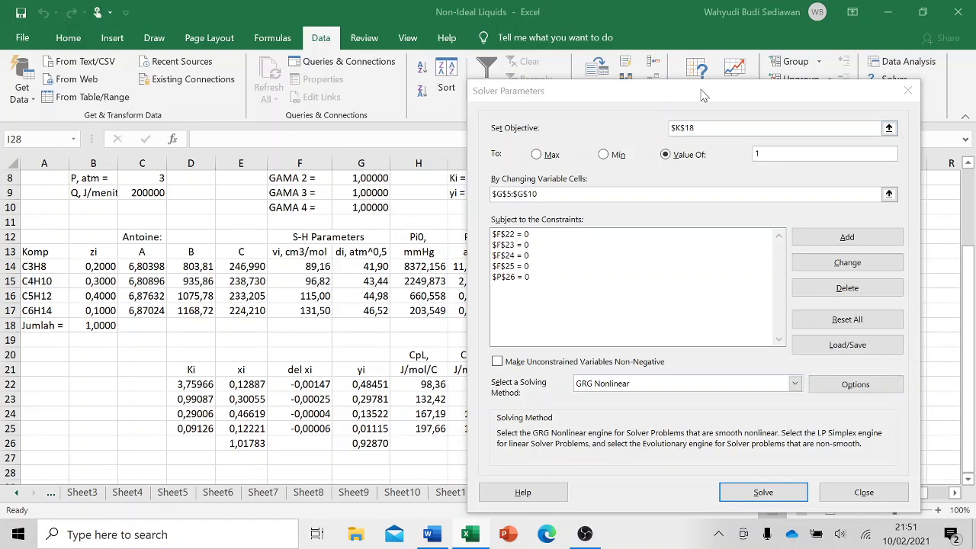
Run Solver with the GRG Nonlinear method and keep the Solver solution
drag(703, 95, 440, 79)
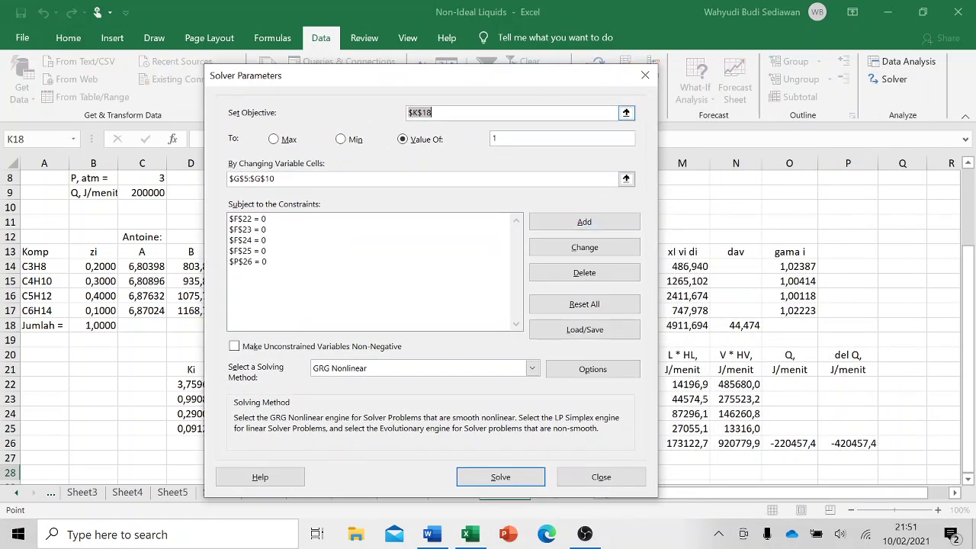
drag(528, 82, 510, 56)
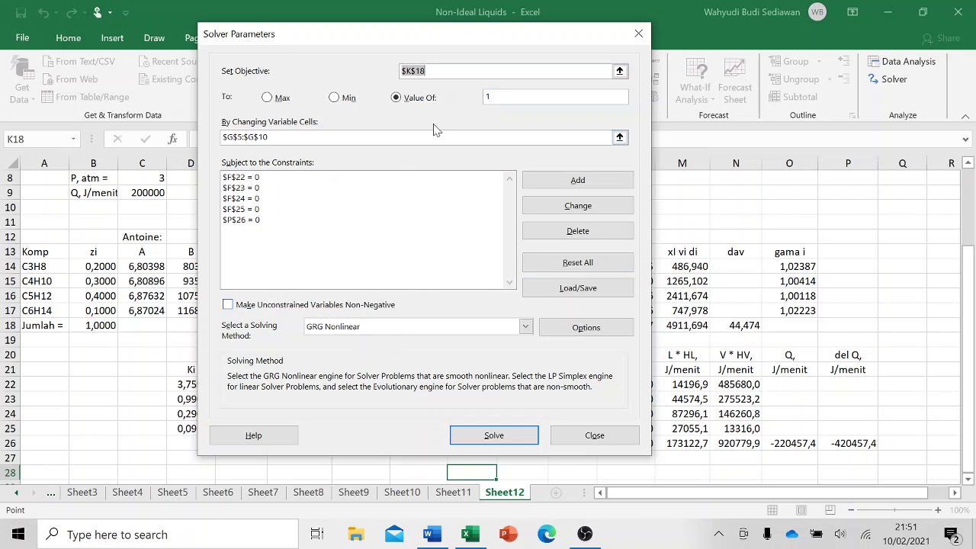
click(465, 440)
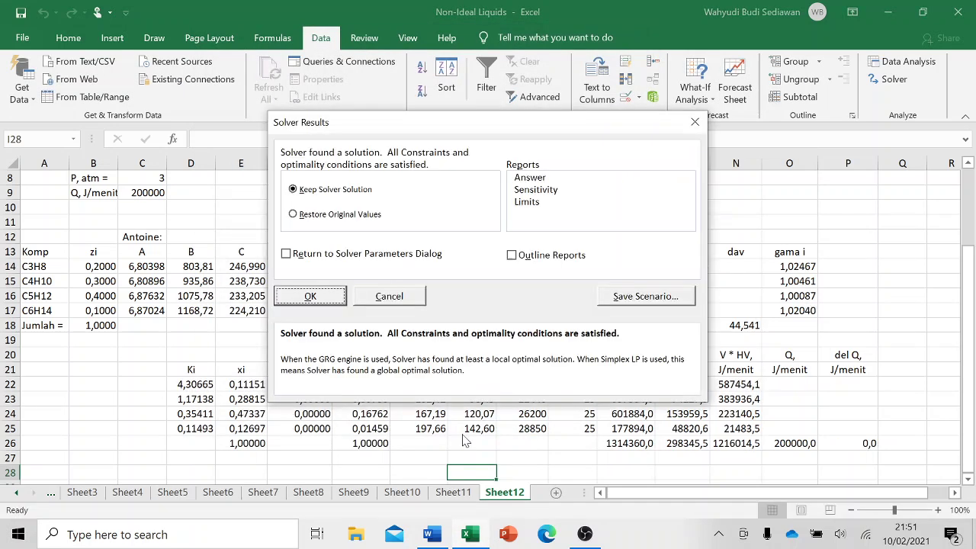
click(321, 297)
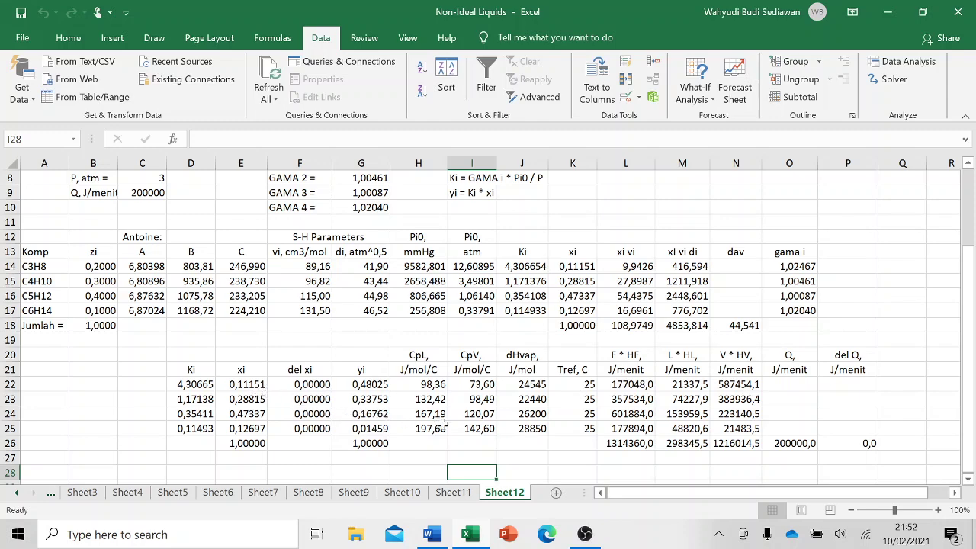
Examine the solved T, V/F, gamma values and heat balance on Sheet12 and compare them with Sheet8
scroll(336, 339, up, 2)
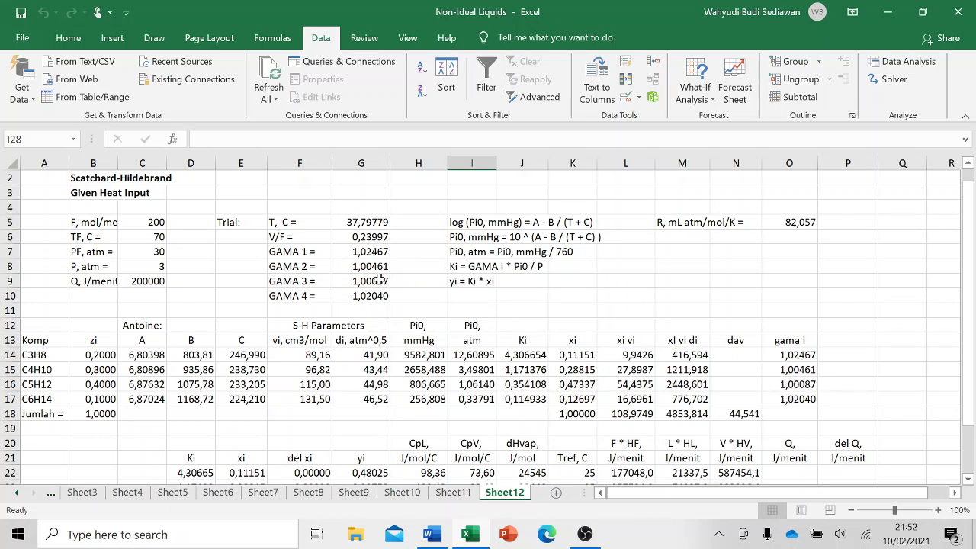
scroll(427, 305, down, 3)
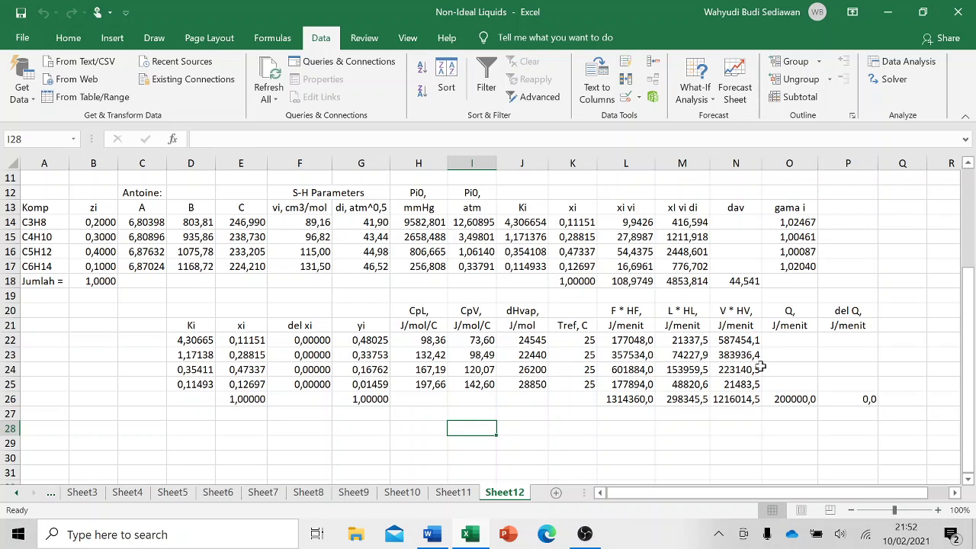
scroll(450, 358, up, 3)
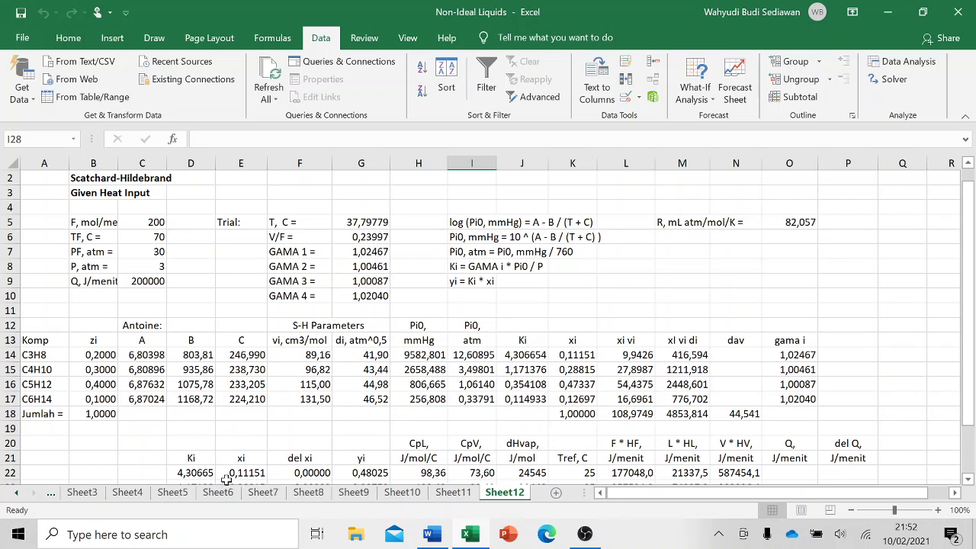
click(302, 494)
scroll(261, 398, up, 4)
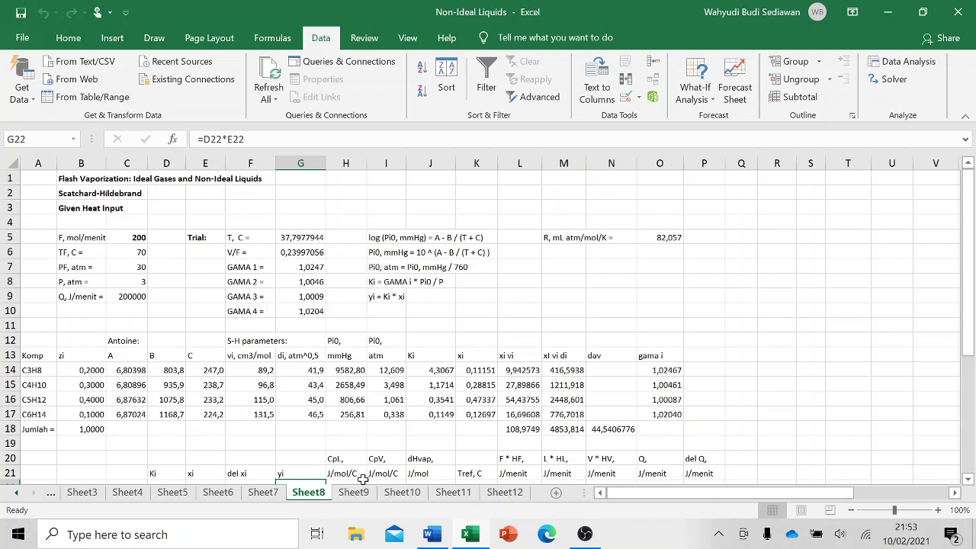
click(503, 492)
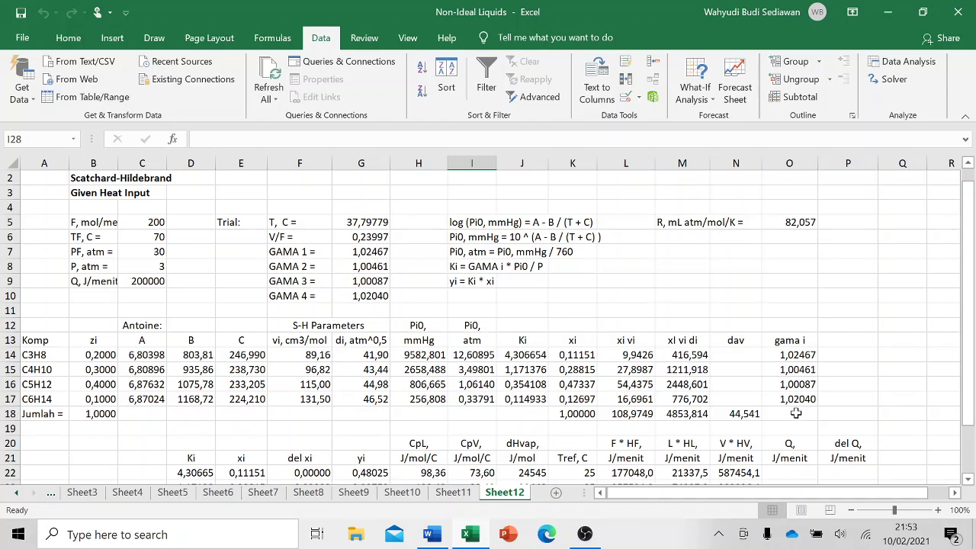
scroll(632, 410, down, 1)
scroll(624, 411, down, 1)
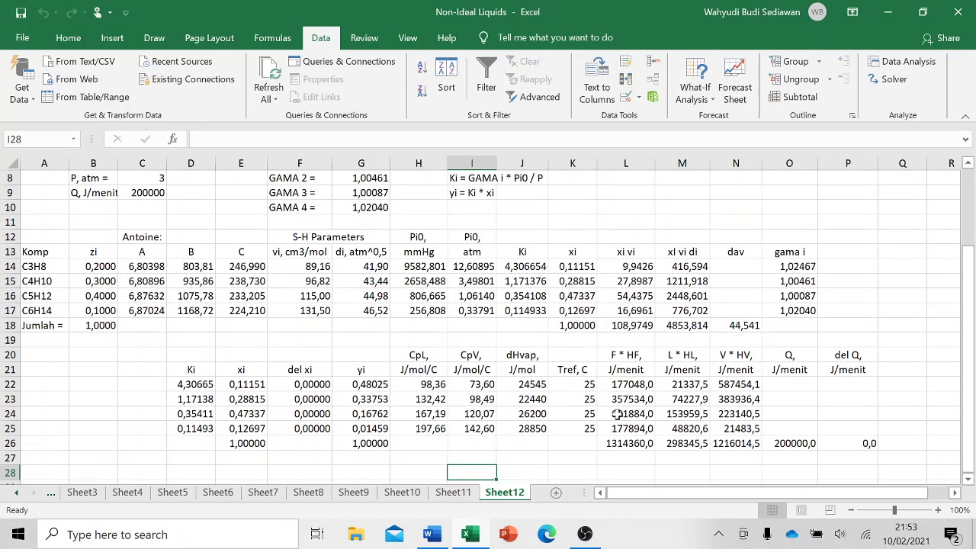
Save the Non-Ideal Liquids workbook with the solved flash calculation
click(21, 13)
scroll(122, 236, up, 1)
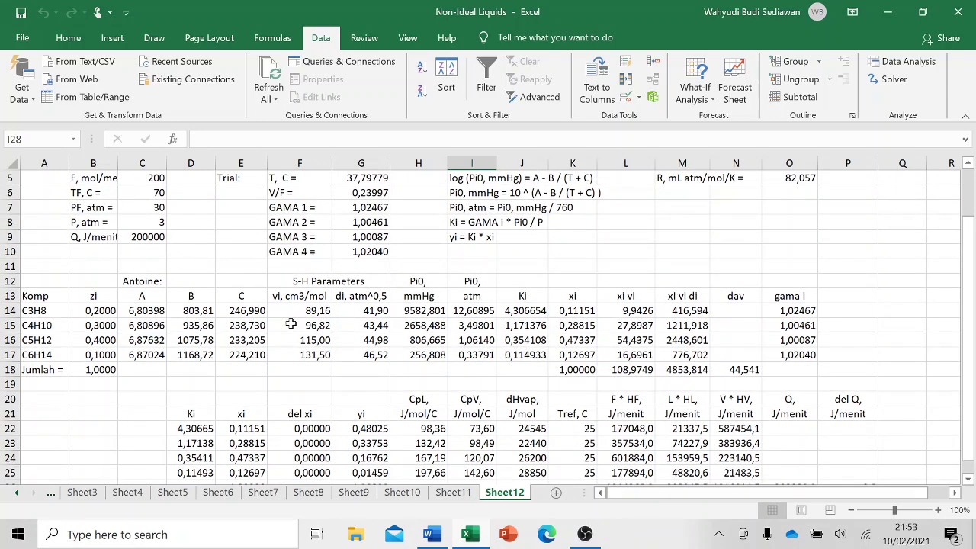
scroll(375, 401, down, 1)
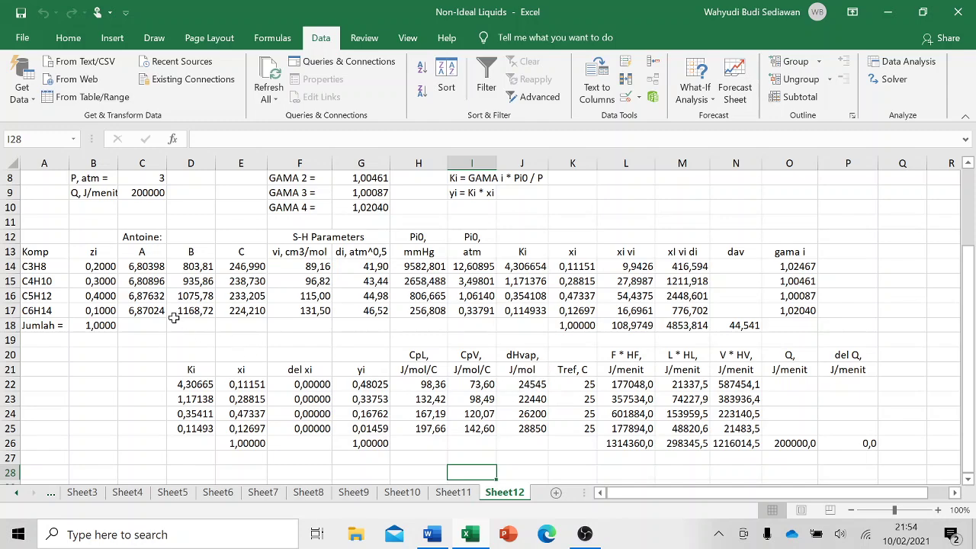
Set the trial temperature T in G5 to 30
scroll(186, 295, up, 1)
scroll(186, 295, up, 2)
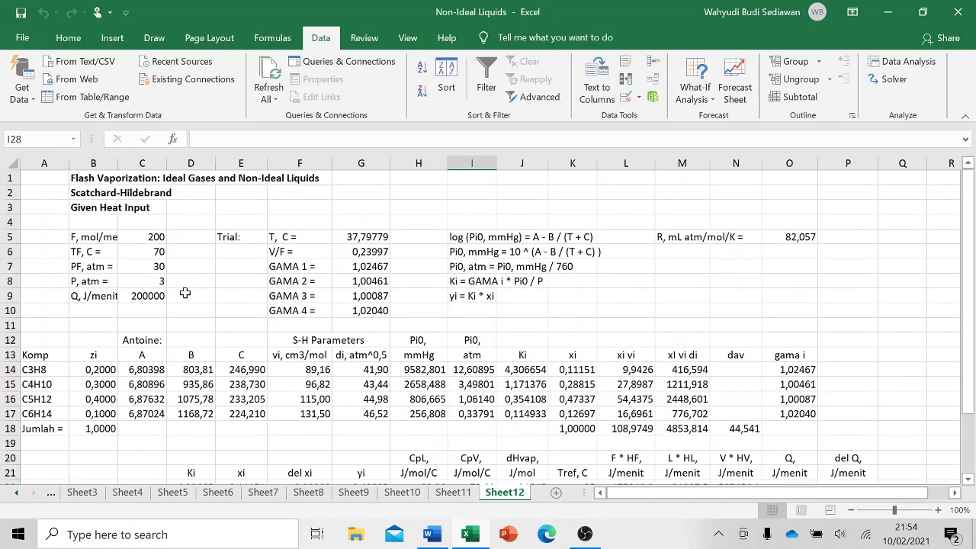
scroll(202, 292, down, 1)
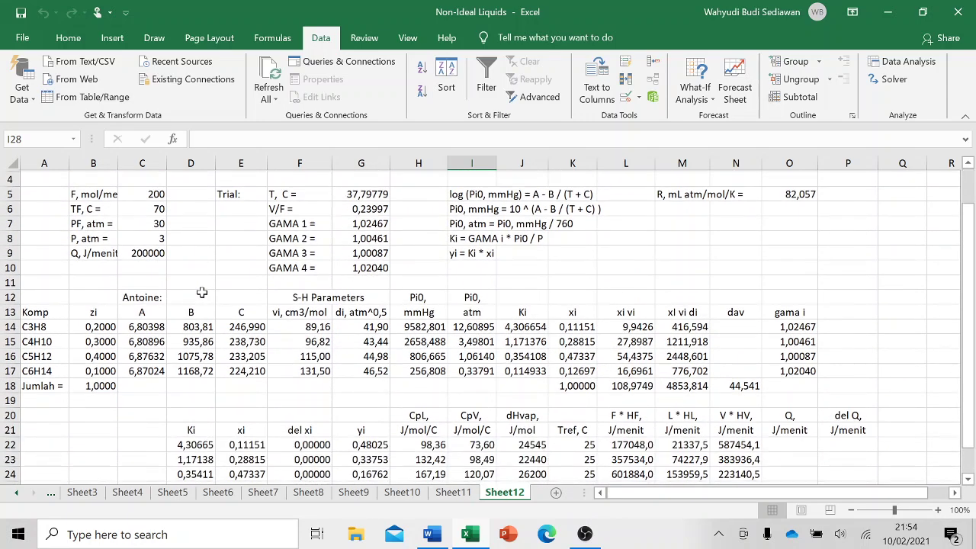
scroll(202, 293, down, 1)
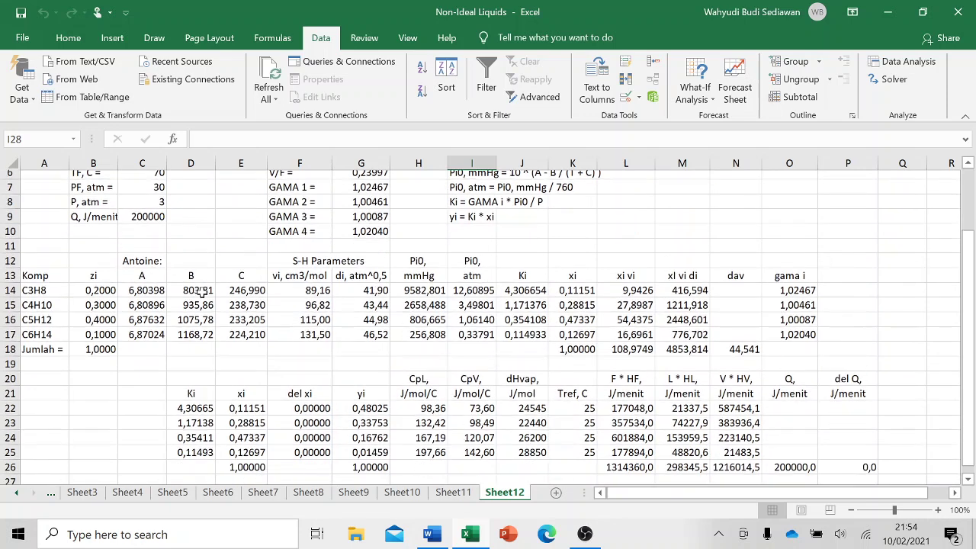
scroll(295, 310, up, 2)
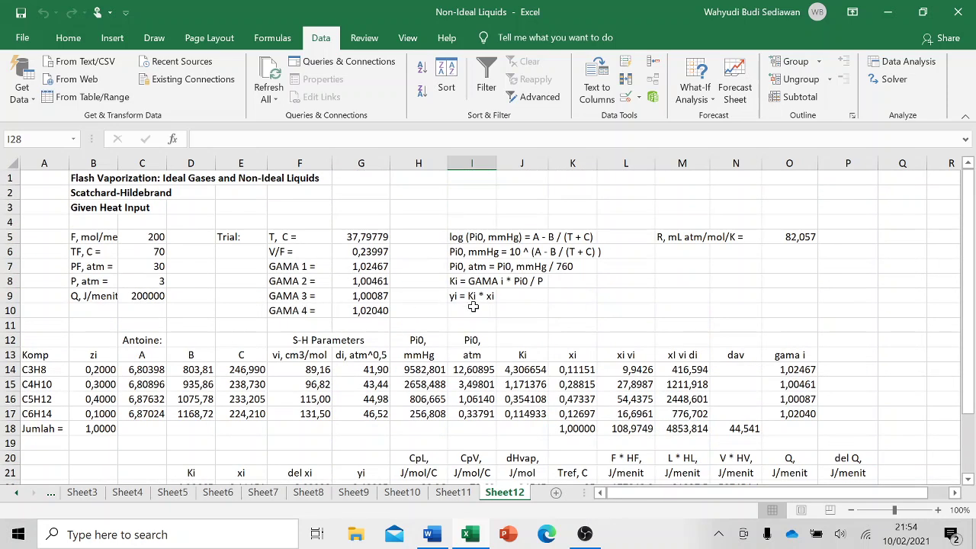
click(376, 236)
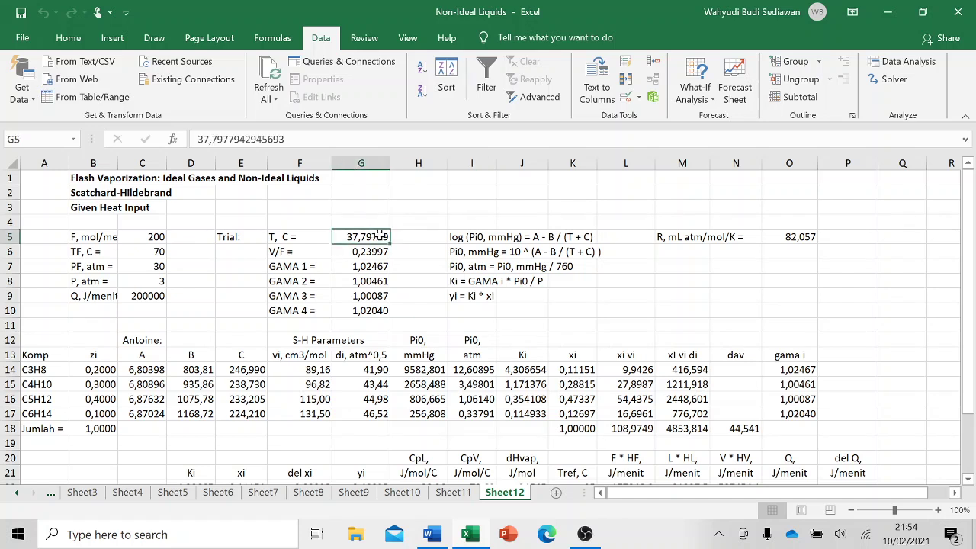
text(3)
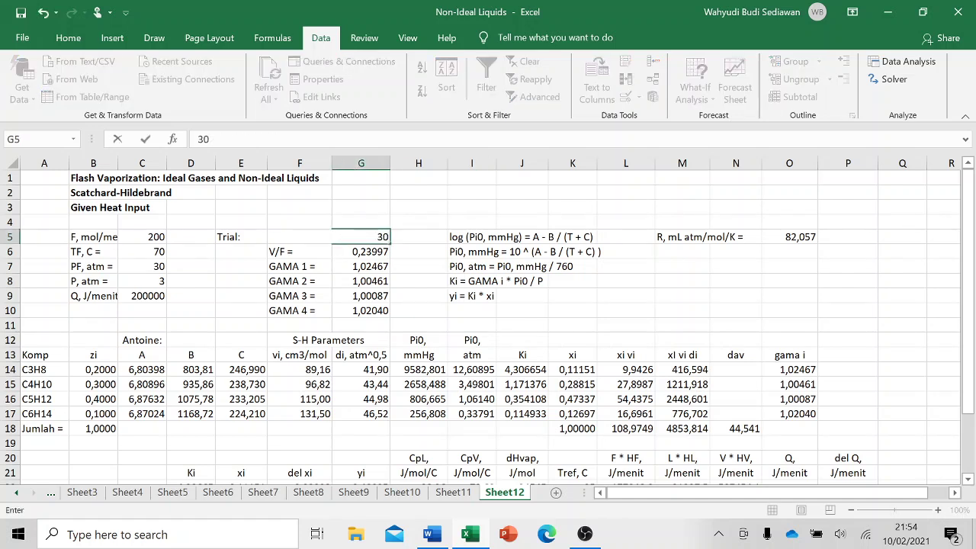
text(0)
key(Return)
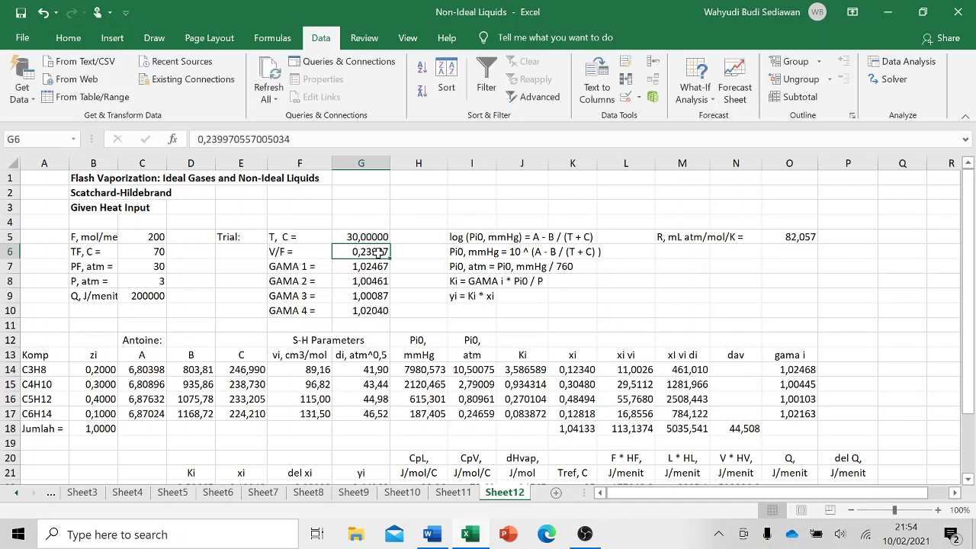
Set the trial vapour fraction V/F in G6 to 0,29
double_click(379, 252)
text(0)
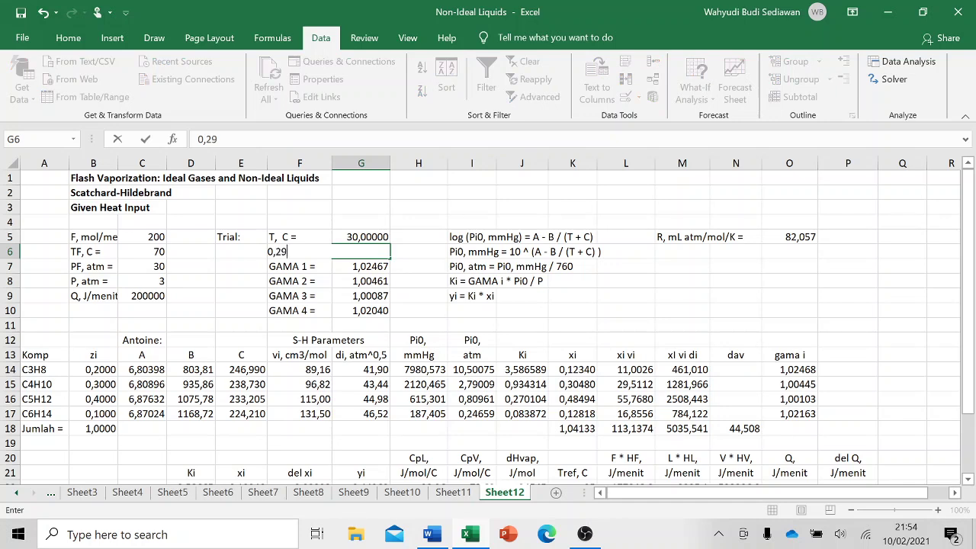
text(,29)
key(Return)
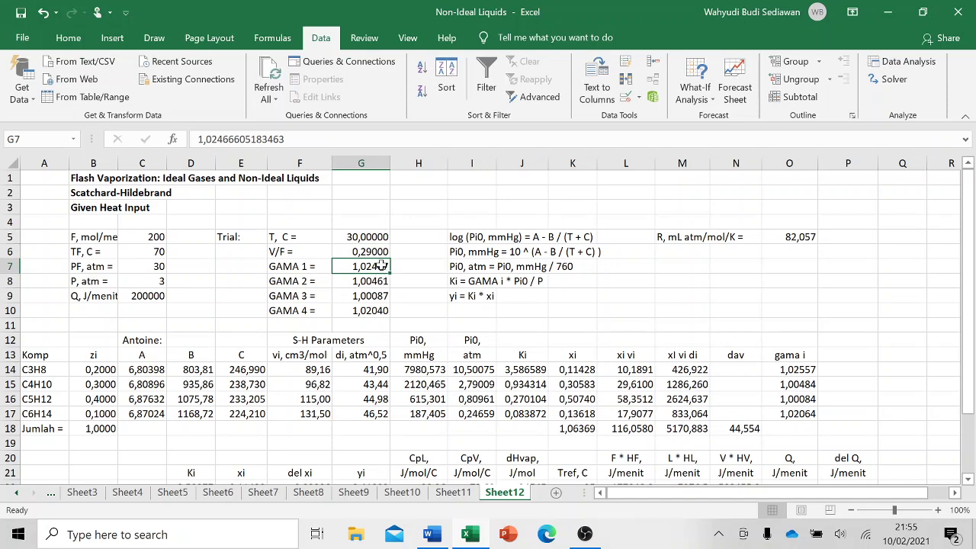
Set the trial activity coefficients GAMA 1 to GAMA 4 in G7:G10 to 1 each
text(1)
key(Return)
text(1)
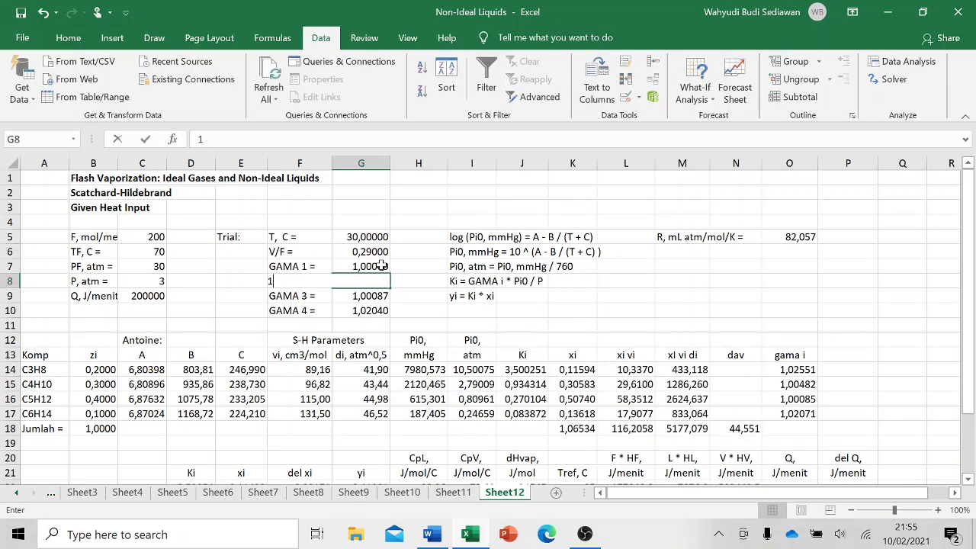
key(Return)
text(1)
key(Return)
text(1)
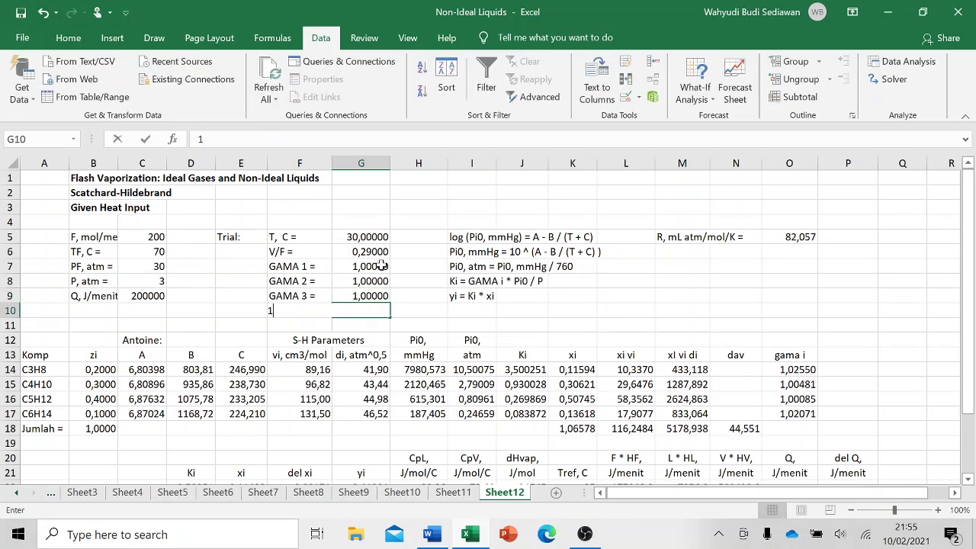
key(Return)
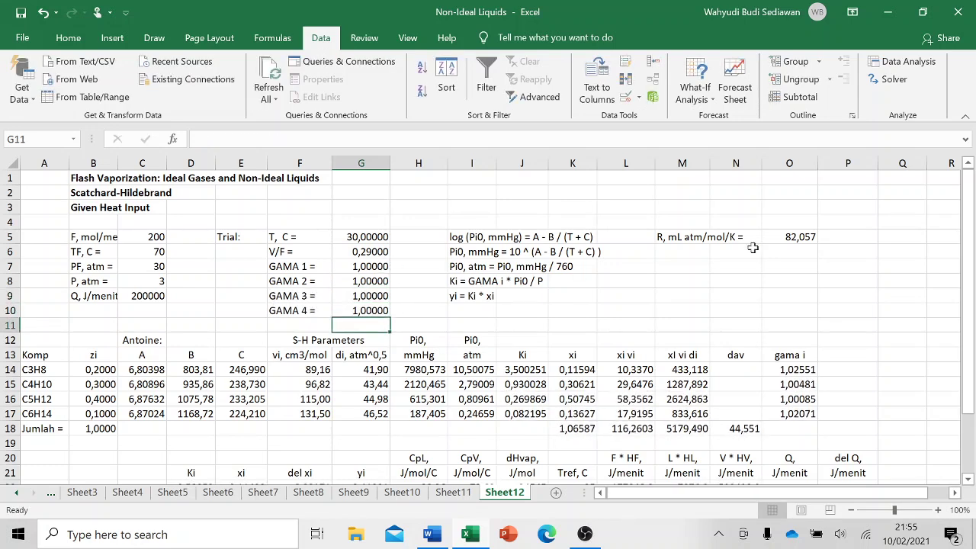
Solve for K18 = 1 by changing G5:G10 with the existing Solver constraints, keep the solution and review the results
scroll(859, 239, down, 1)
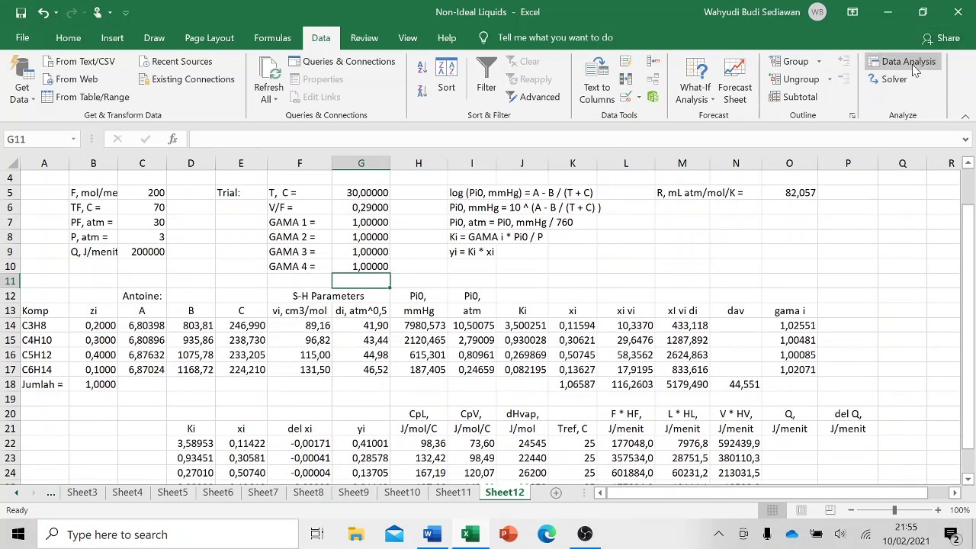
click(893, 81)
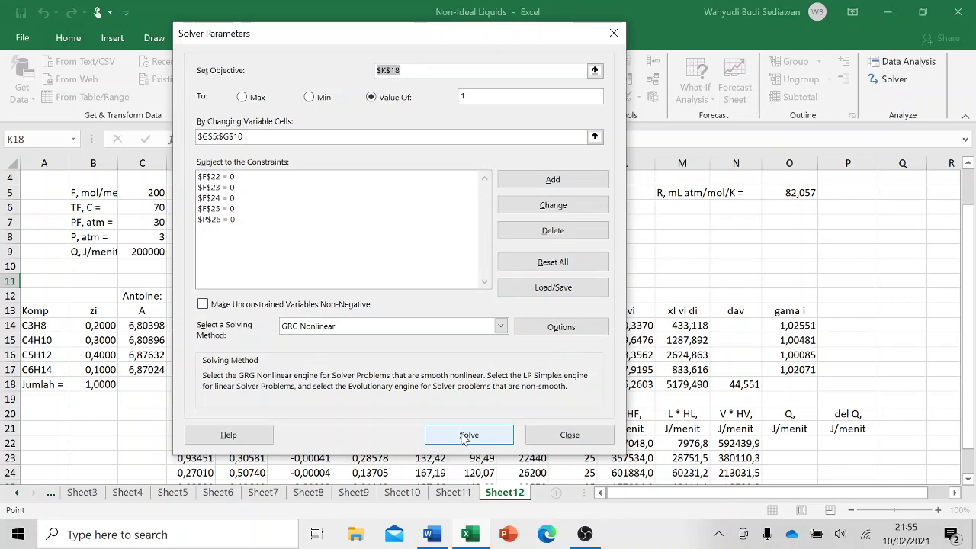
click(485, 431)
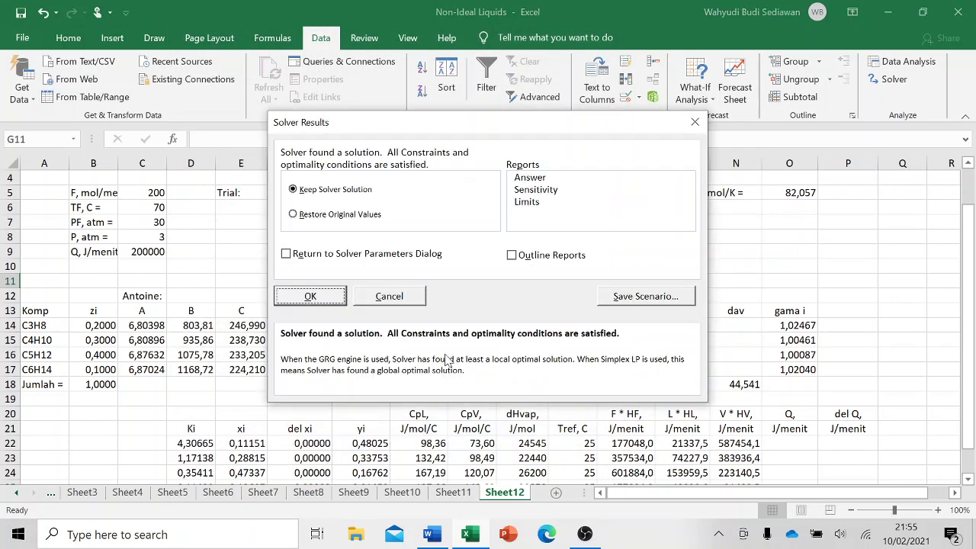
click(330, 300)
scroll(768, 426, down, 2)
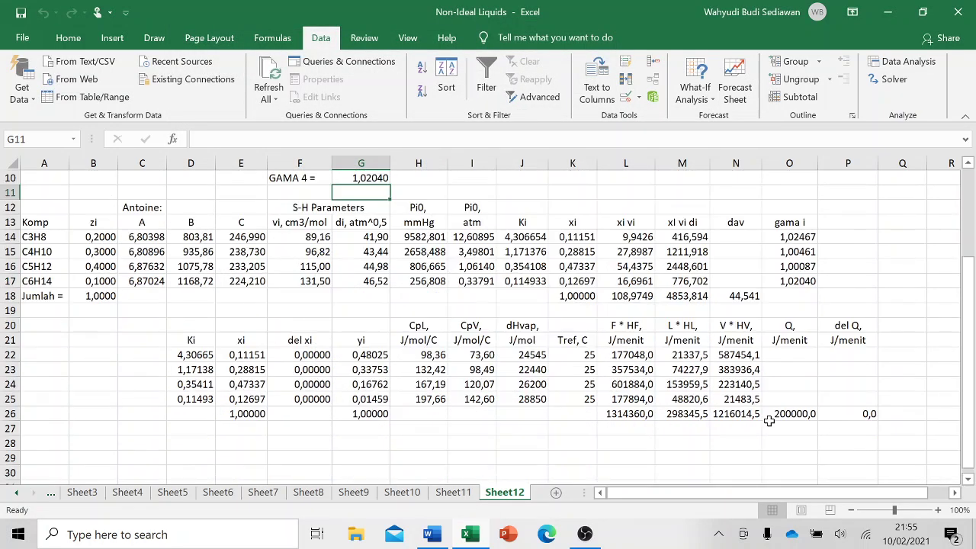
scroll(496, 400, up, 2)
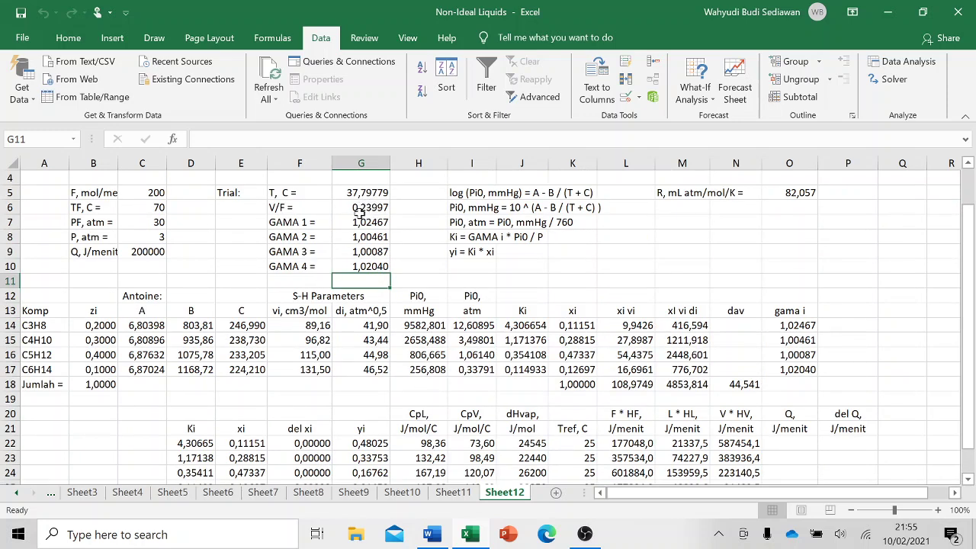
scroll(479, 321, down, 1)
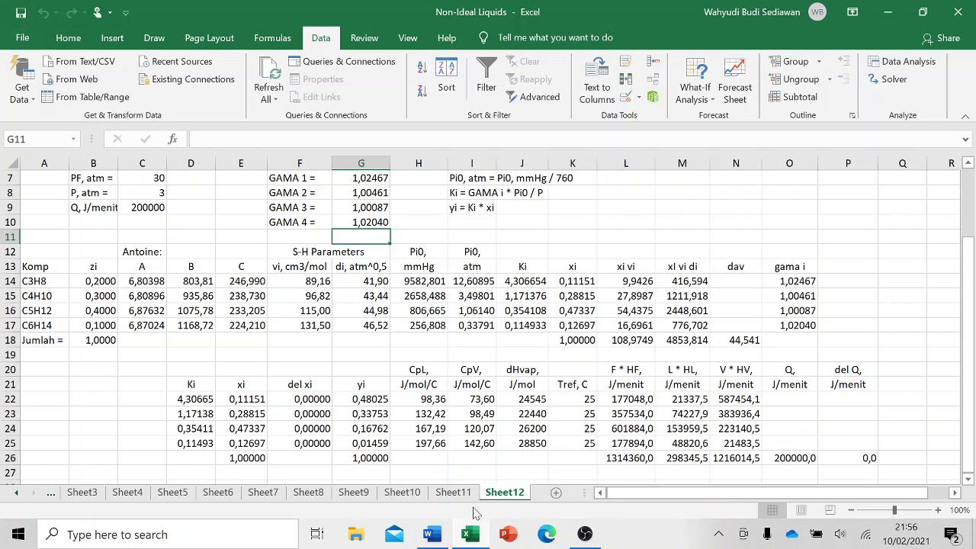
click(585, 536)
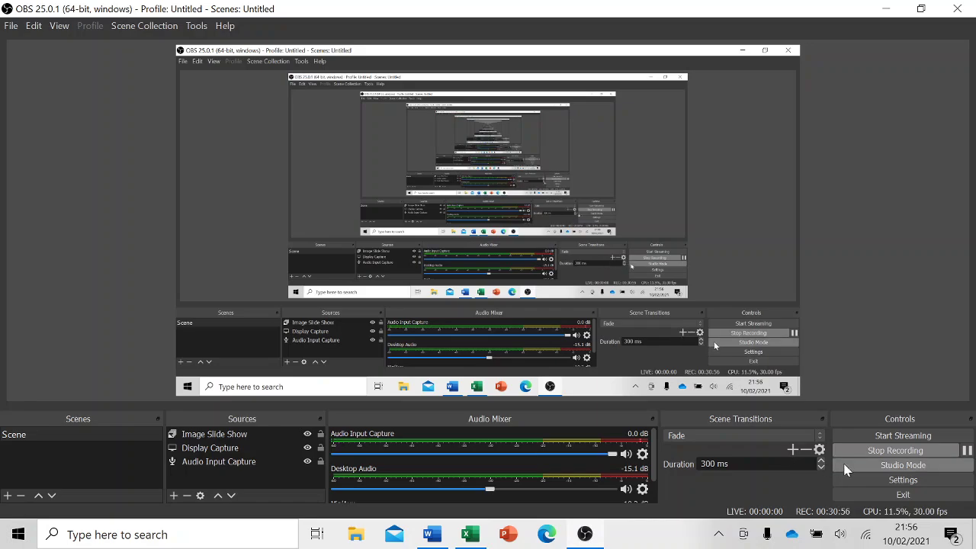